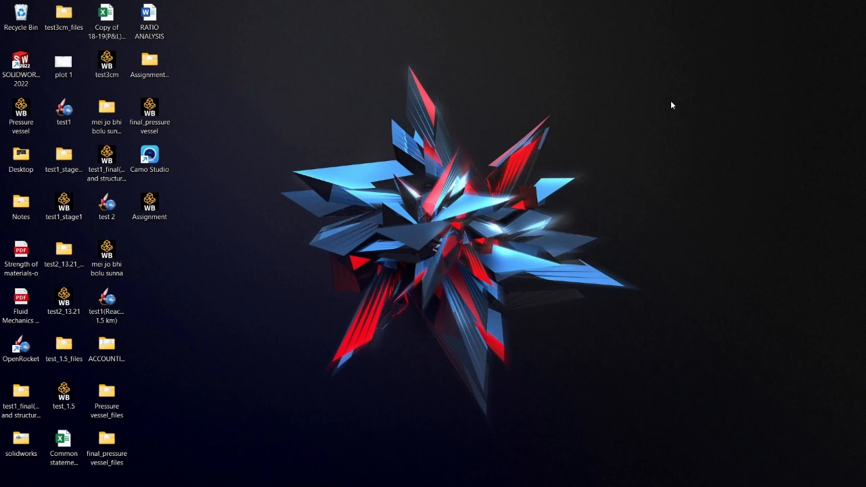
- Open Workbench 2024 R1, maximize its window and close the properties pane beside the project schematic
key(super)
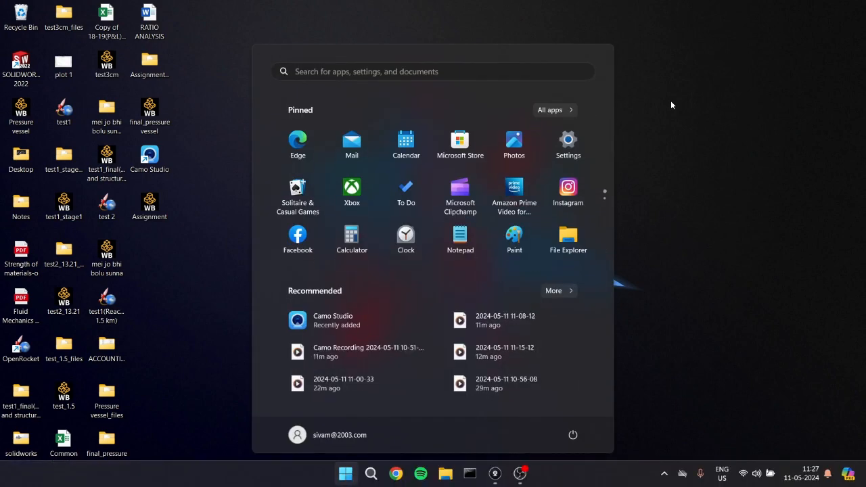
text(work)
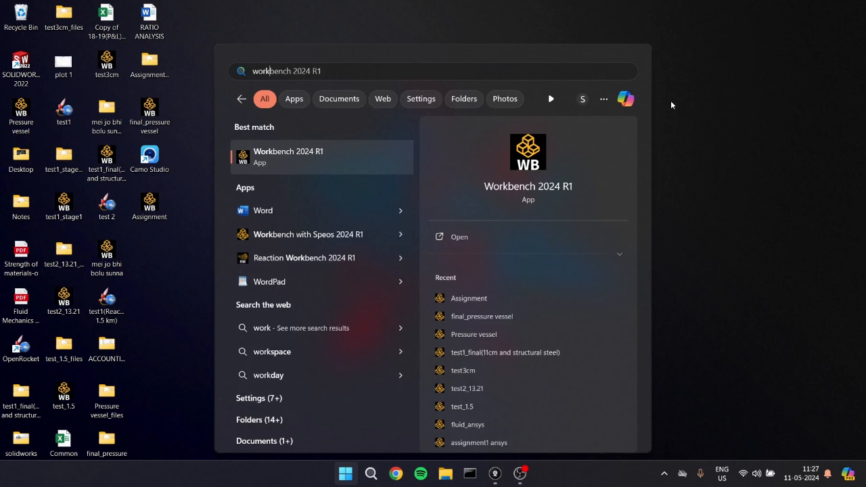
key(Return)
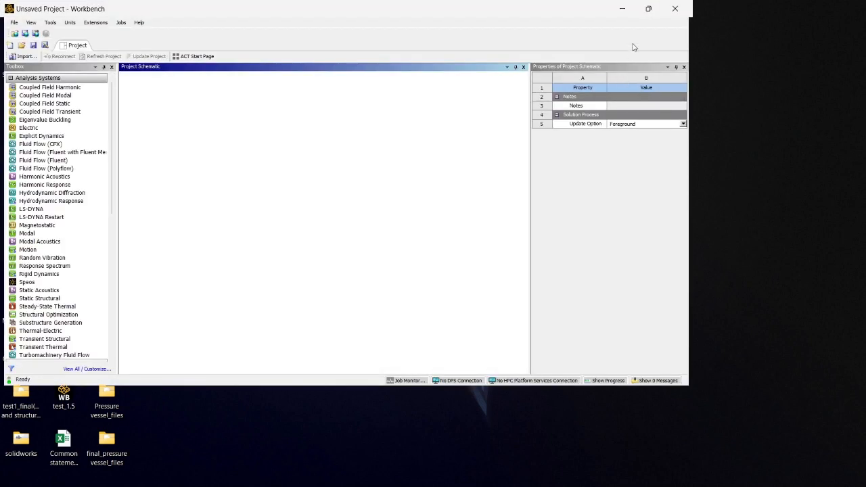
click(648, 8)
click(561, 75)
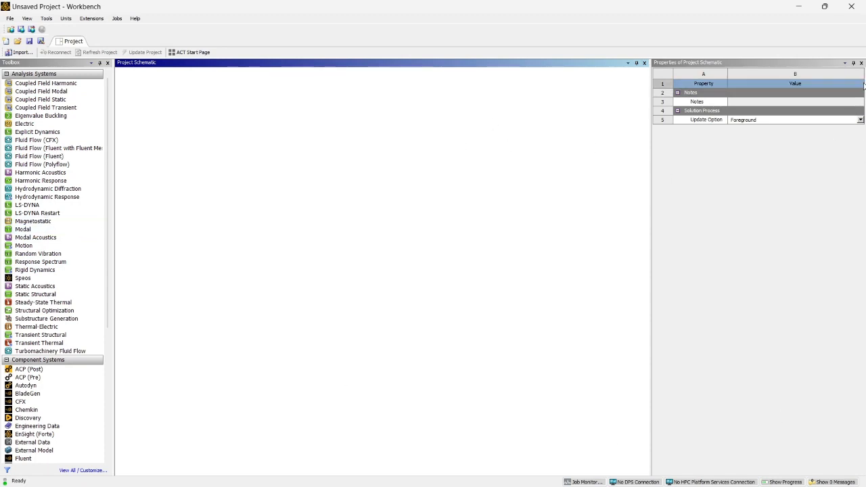
click(861, 62)
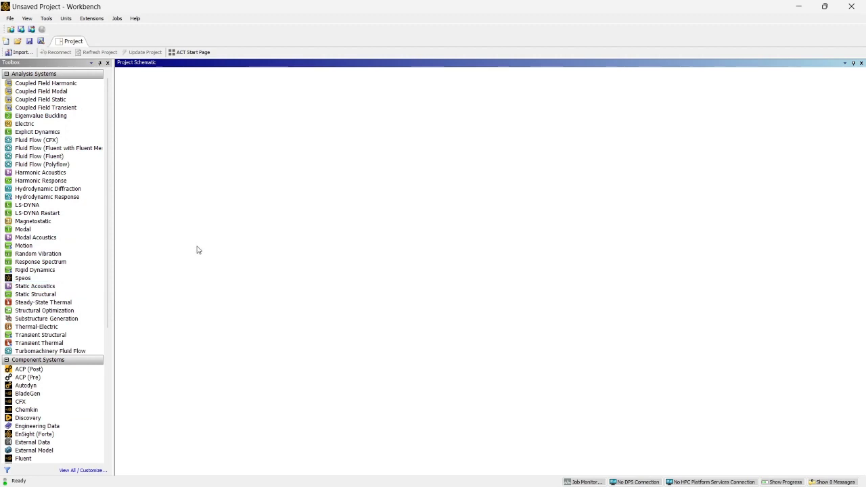
- Collapse the Component Systems group and add a Fluid Flow (Fluent) analysis system to the project schematic, keeping its default name
click(6, 363)
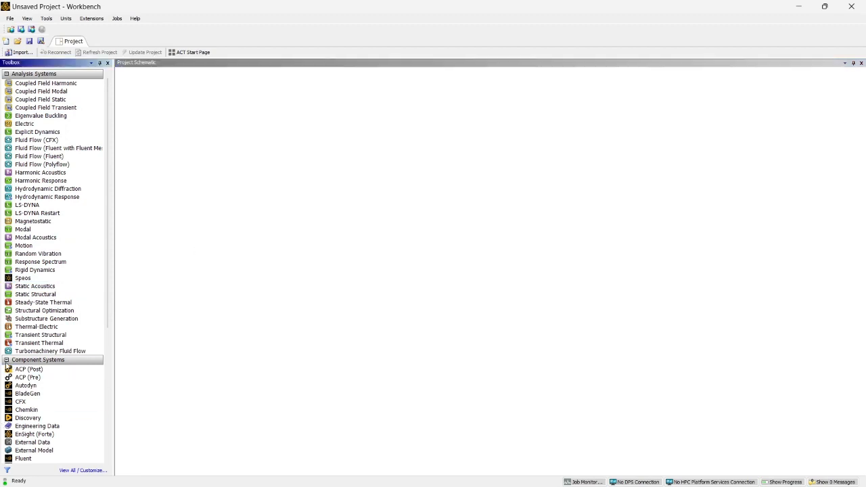
click(7, 360)
click(324, 261)
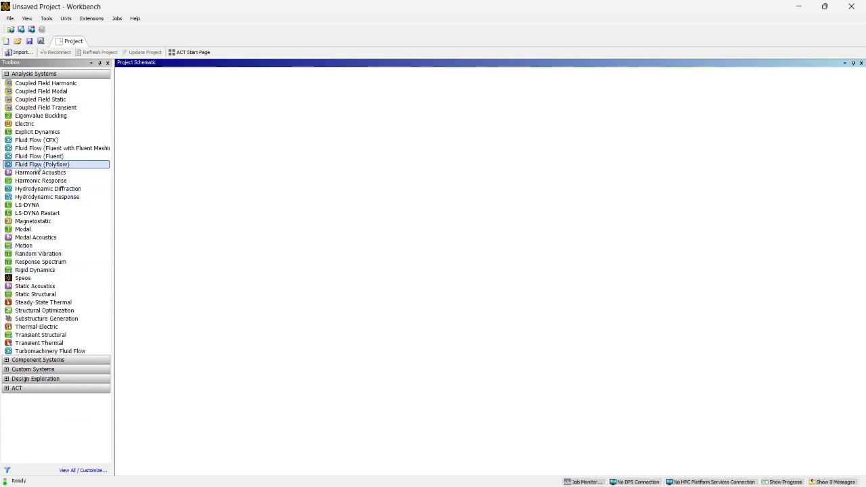
drag(37, 158, 162, 108)
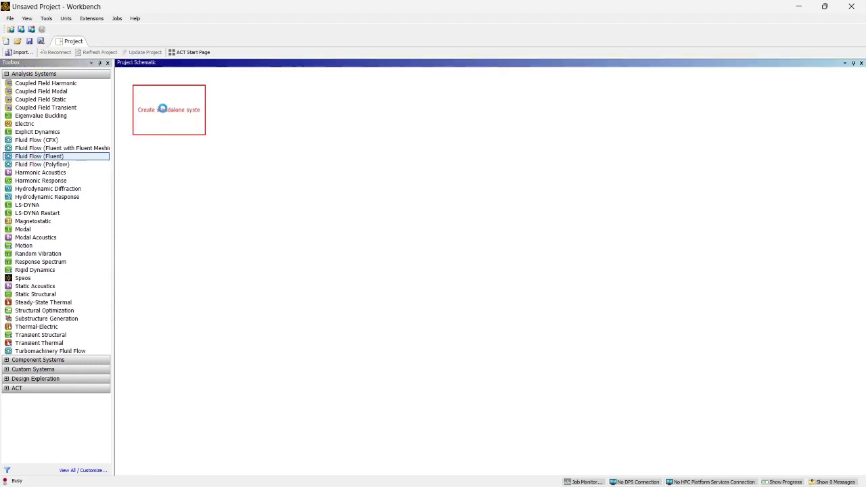
click(168, 200)
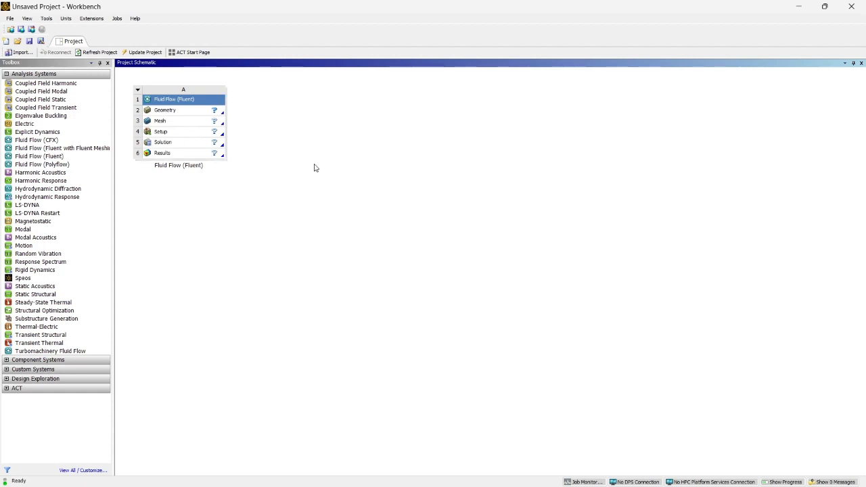
- Create a new DesignModeler geometry for the Fluent system and view the XYPlane face-on
right_click(183, 112)
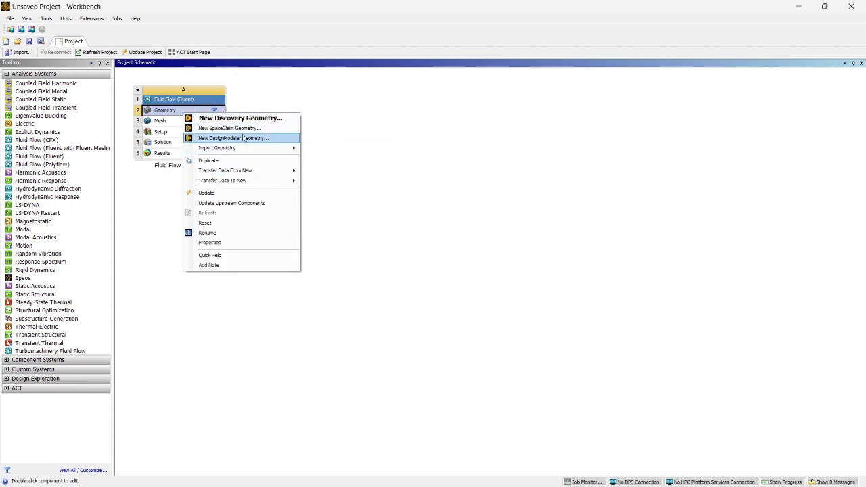
click(240, 139)
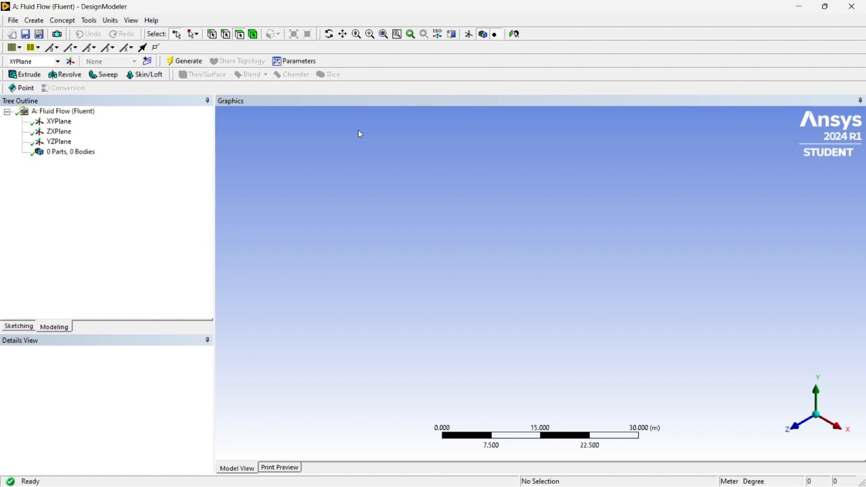
click(76, 123)
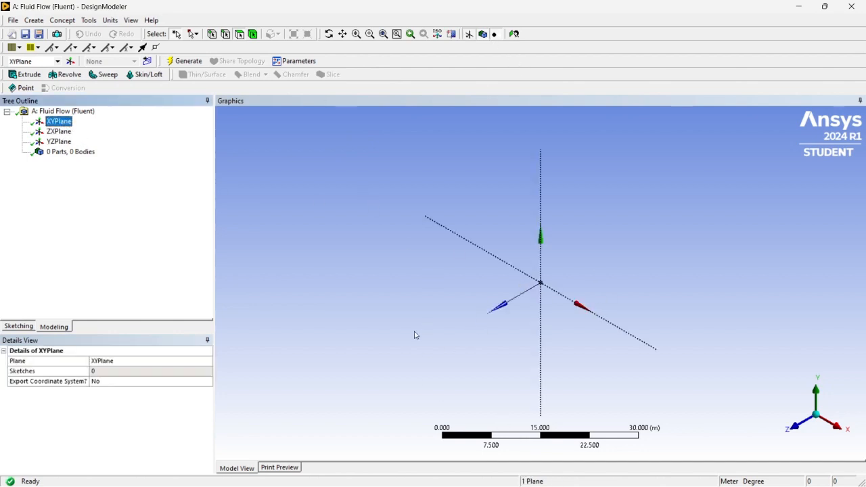
click(514, 35)
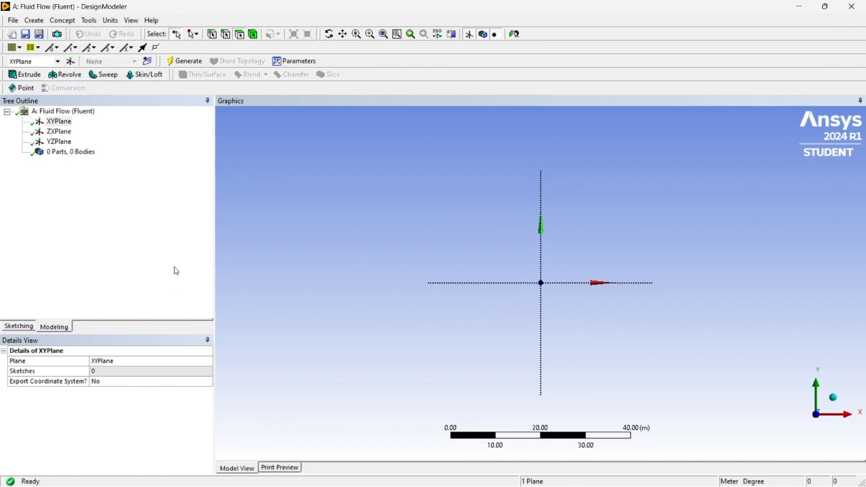
- Sketch a rectangle about 52 m by 14 m on the XYPlane, starting on the Y axis and straddling the X axis
click(16, 328)
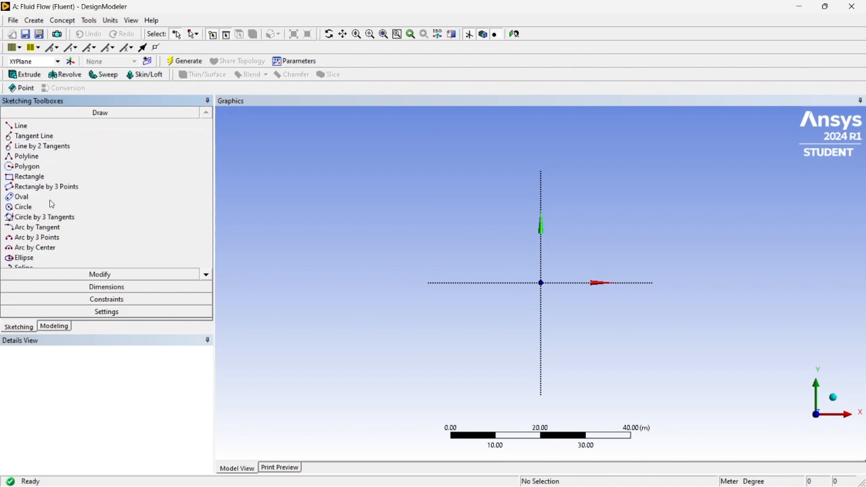
click(52, 180)
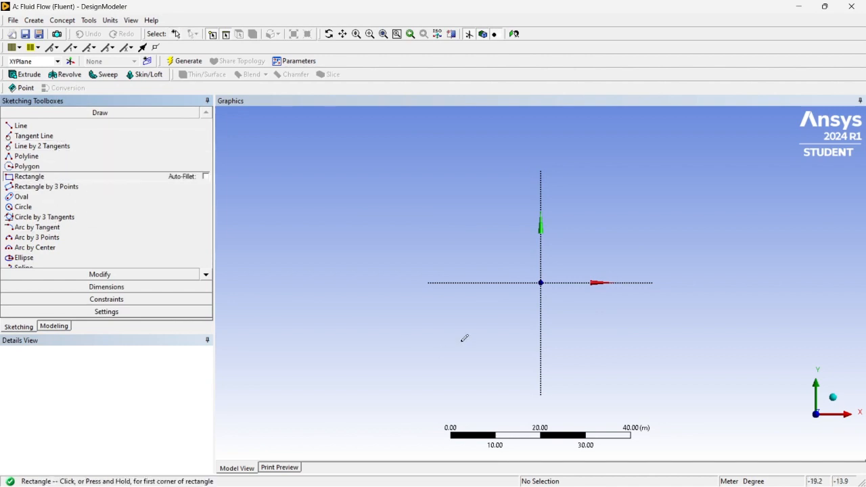
click(541, 250)
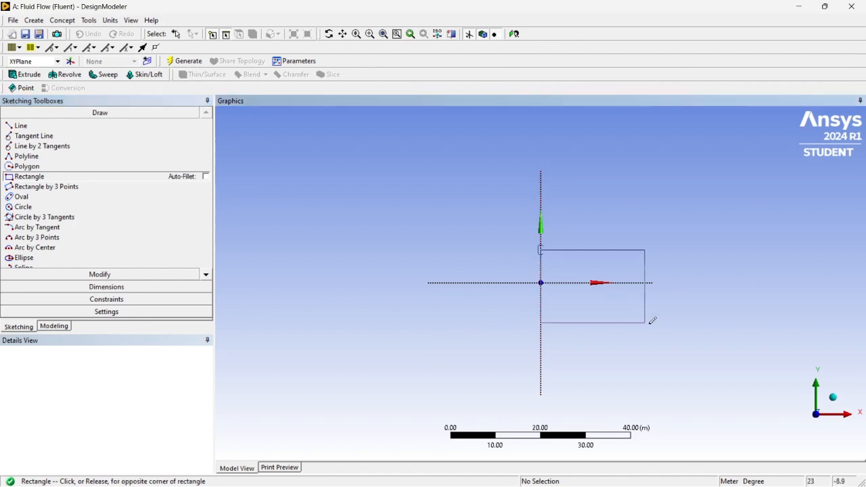
click(773, 314)
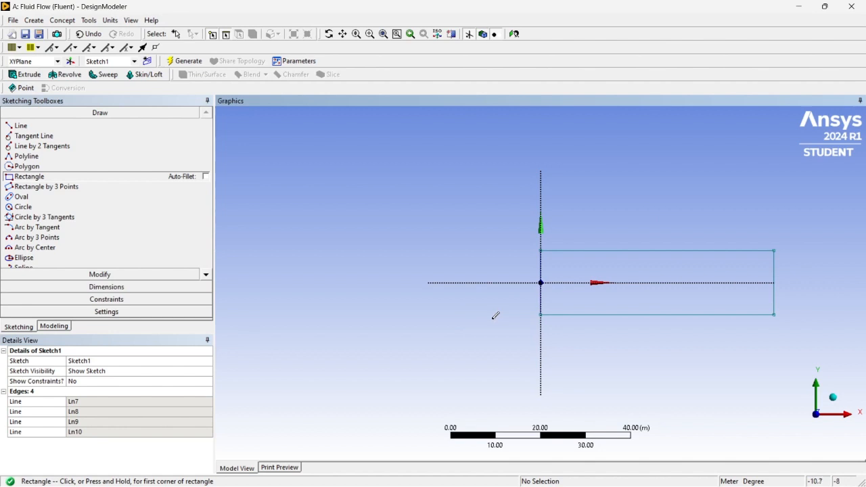
- Apply a symmetry constraint between the rectangle's two horizontal edges about the X axis
click(95, 300)
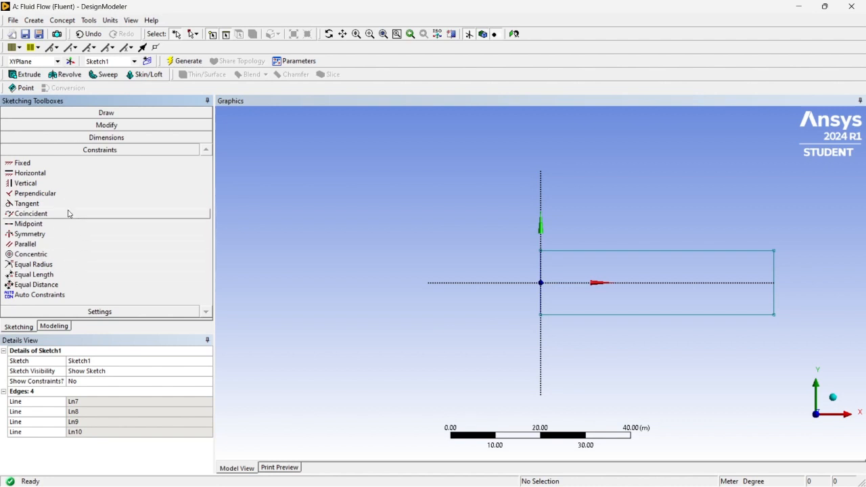
click(49, 236)
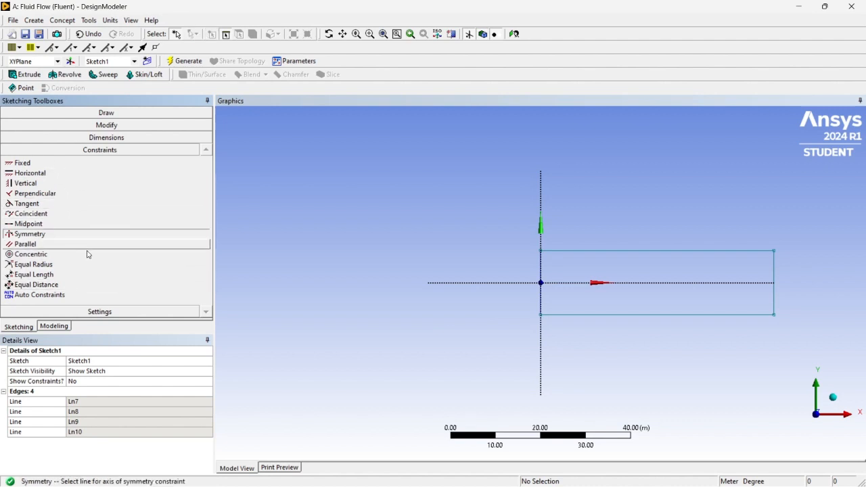
click(455, 285)
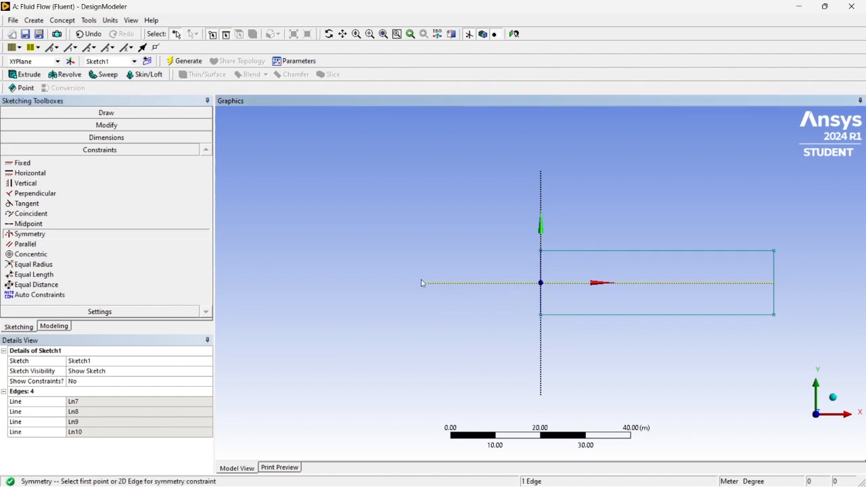
click(587, 251)
click(613, 315)
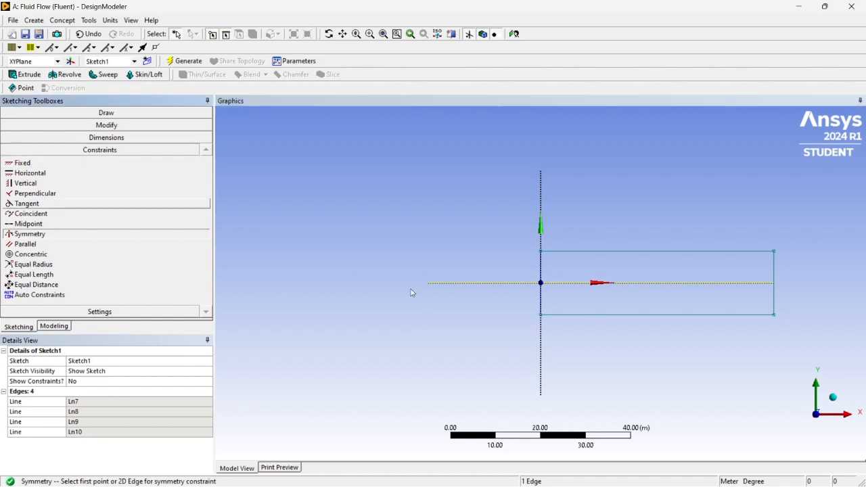
- Dimension the rectangle's upper horizontal edge and set its length to 2 m
click(104, 138)
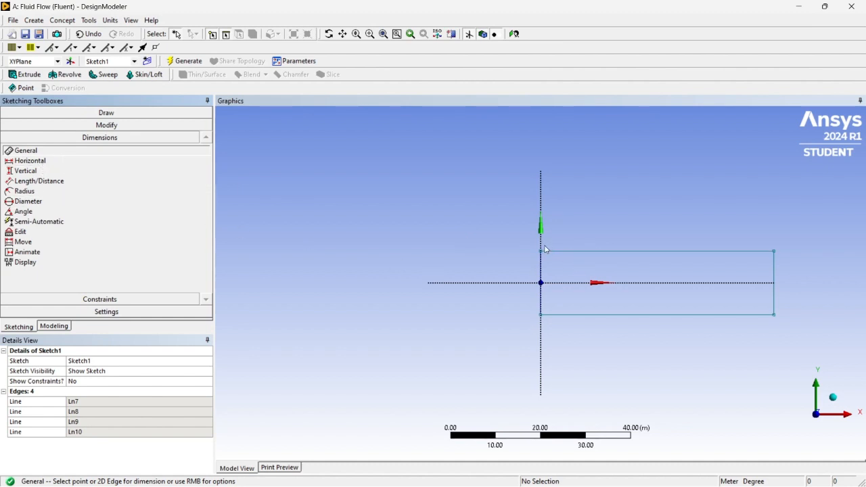
click(645, 251)
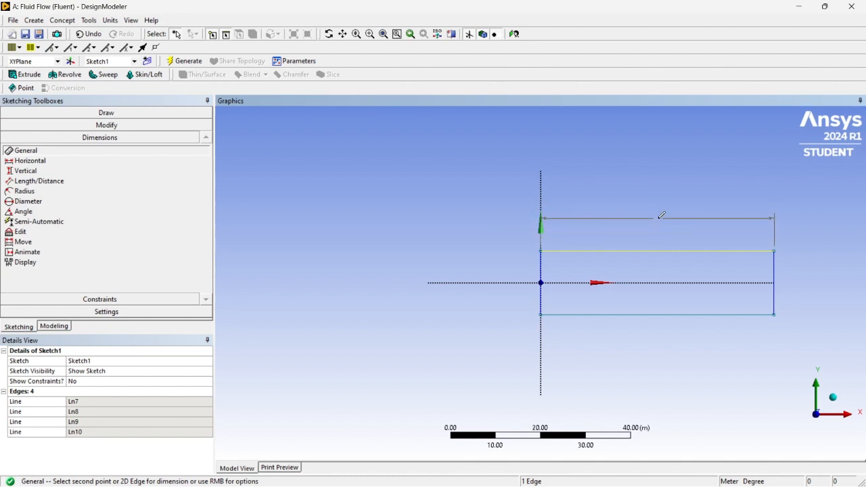
click(660, 226)
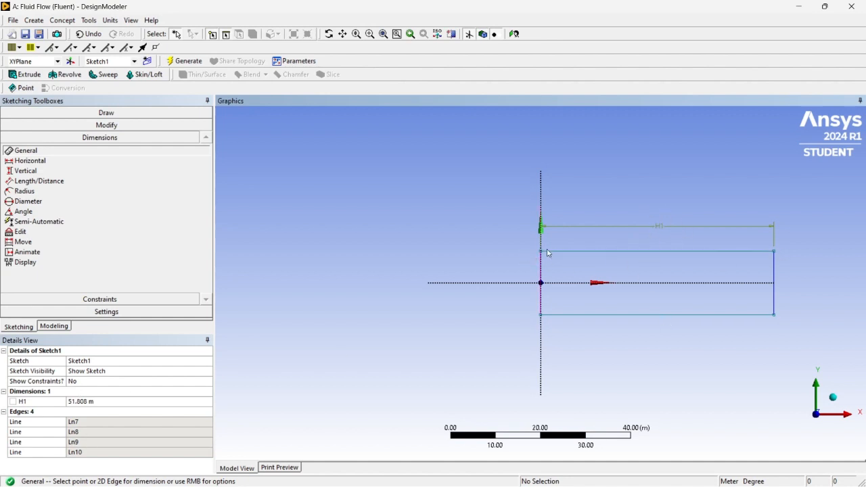
click(88, 402)
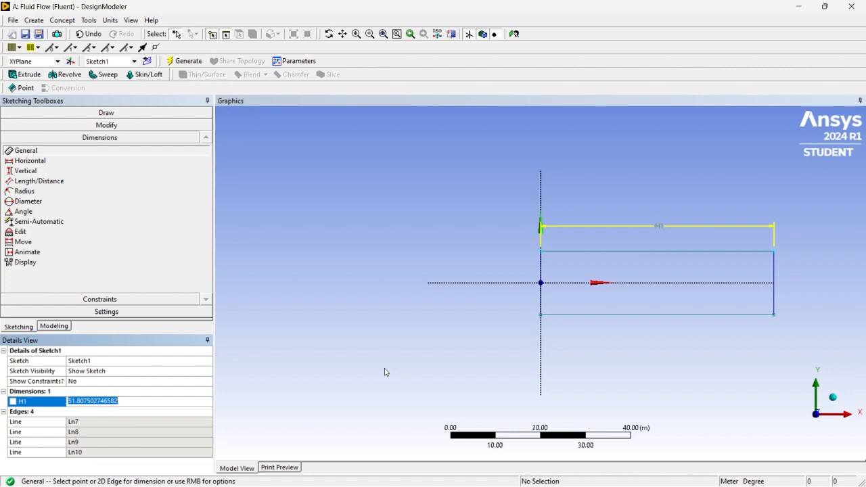
text(2)
key(Return)
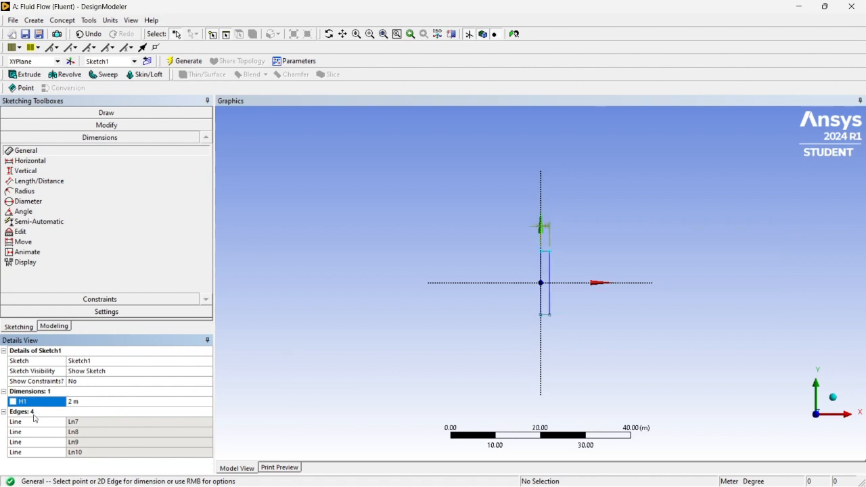
click(110, 21)
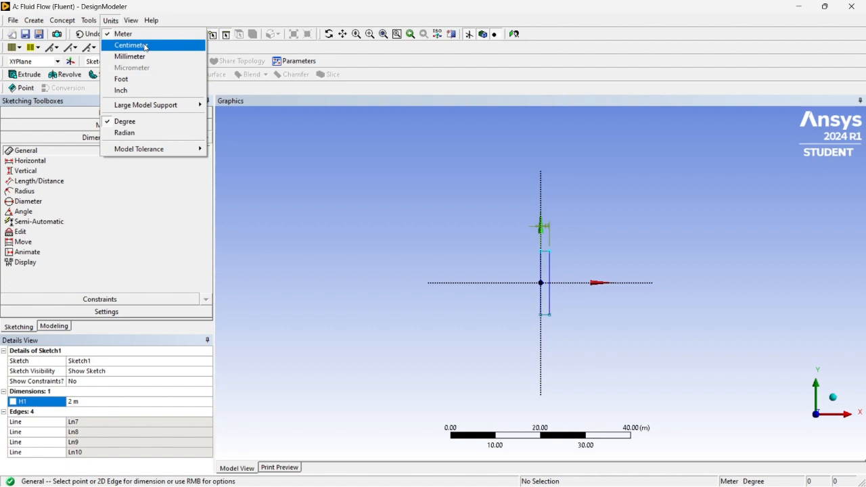
click(346, 159)
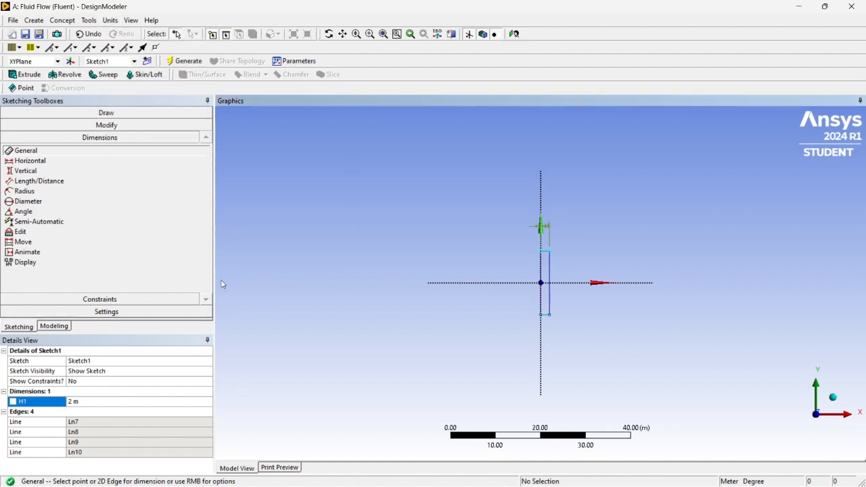
- Dimension the rectangle's vertical edge away from the Y axis and set its height to 0.1 m
click(551, 269)
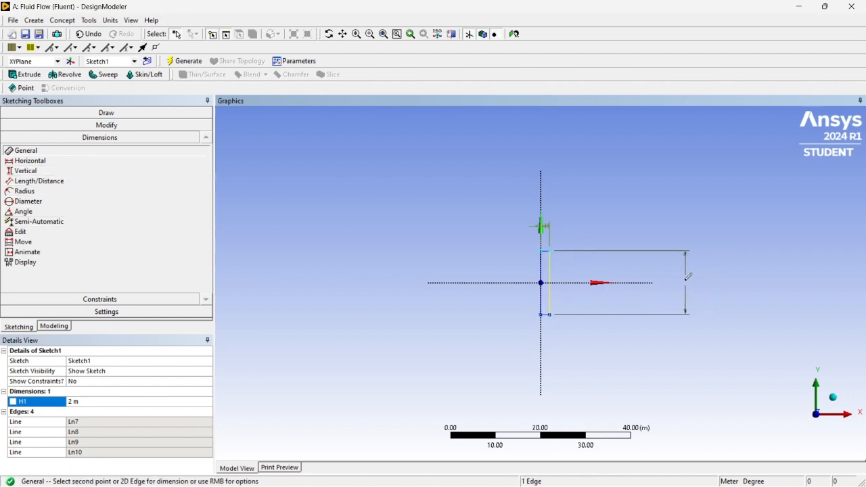
click(686, 277)
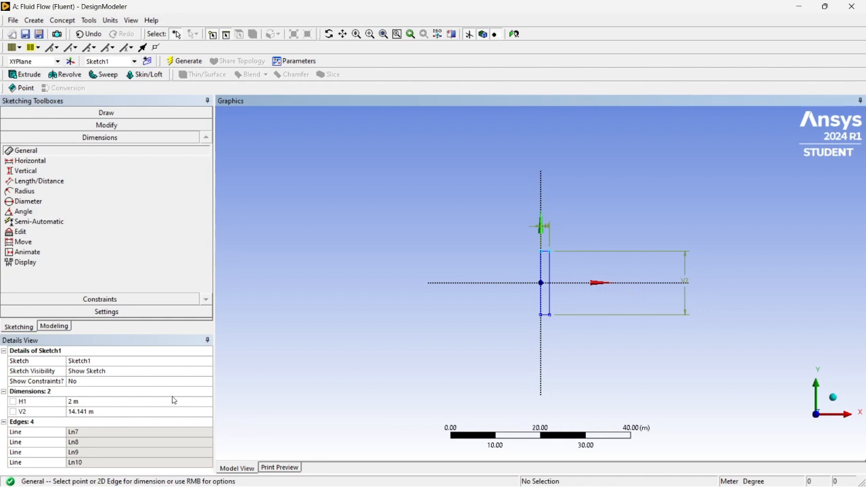
click(83, 410)
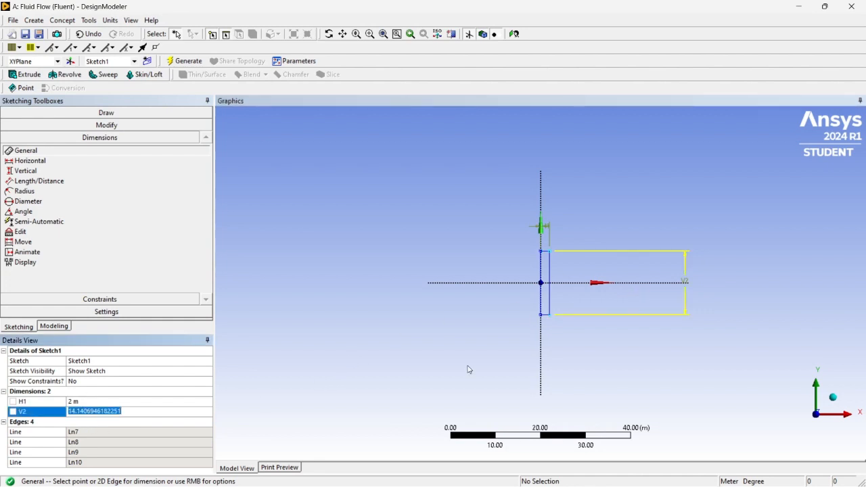
text(0)
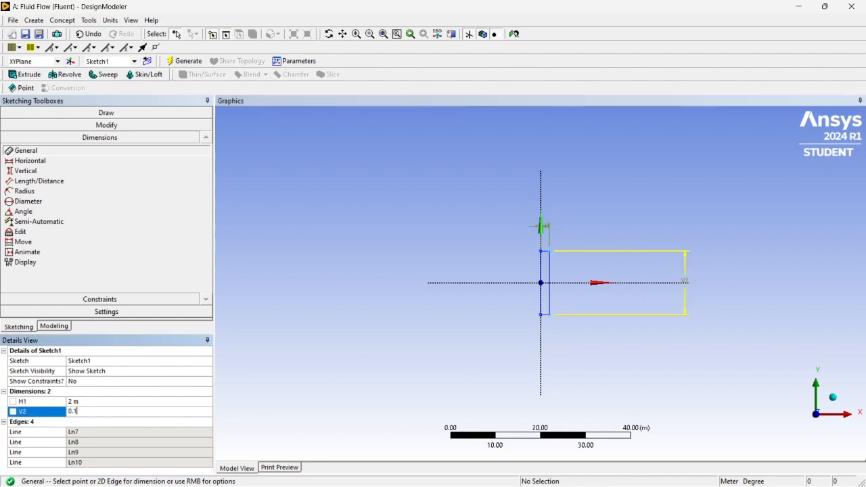
text(.1)
key(Return)
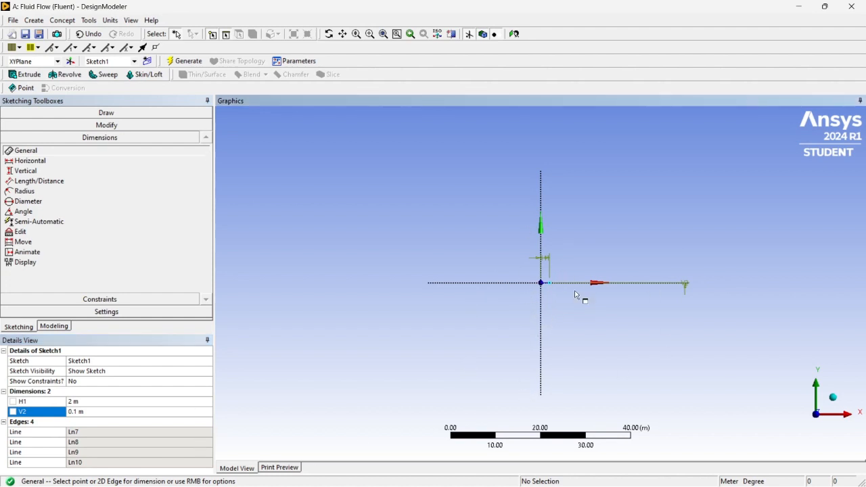
- Examine the dimensioned 2 m by 0.1 m rectangle up close and centre it in the view
click(356, 34)
mouse_move(461, 180)
mouse_down()
mouse_move(585, 327)
mouse_move(613, 386)
mouse_move(643, 325)
mouse_move(635, 304)
mouse_up()
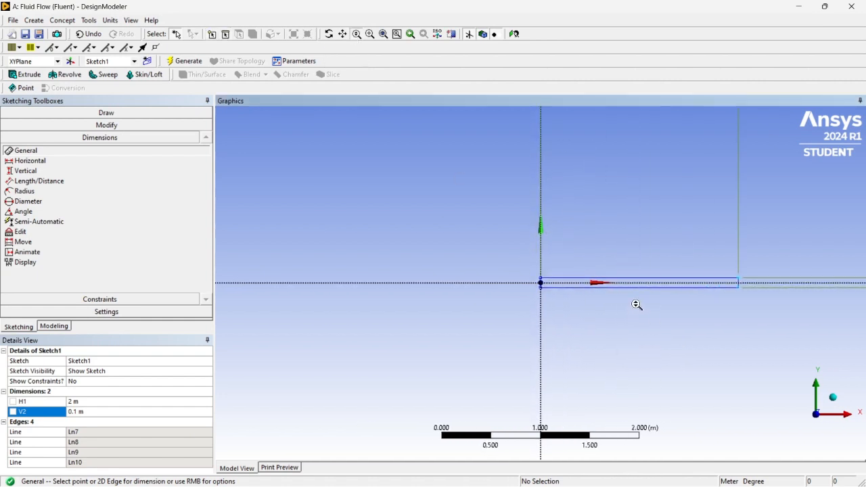
click(342, 34)
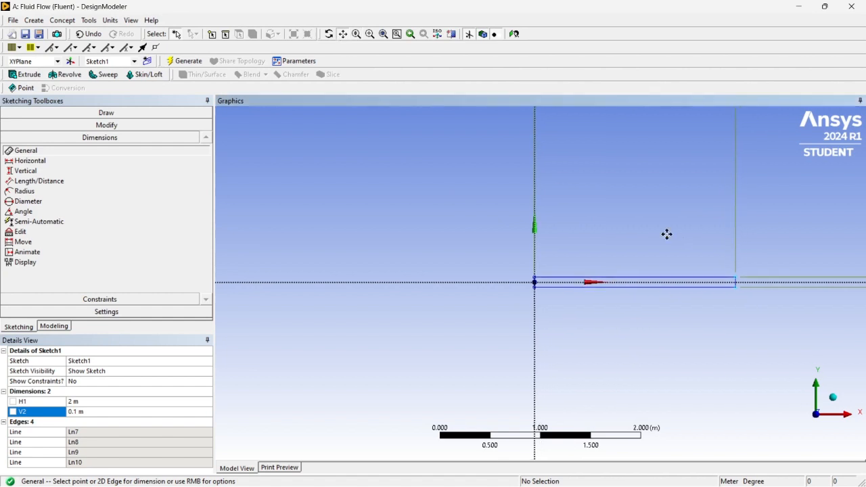
mouse_move(665, 234)
mouse_down()
mouse_move(451, 243)
mouse_move(494, 255)
mouse_up()
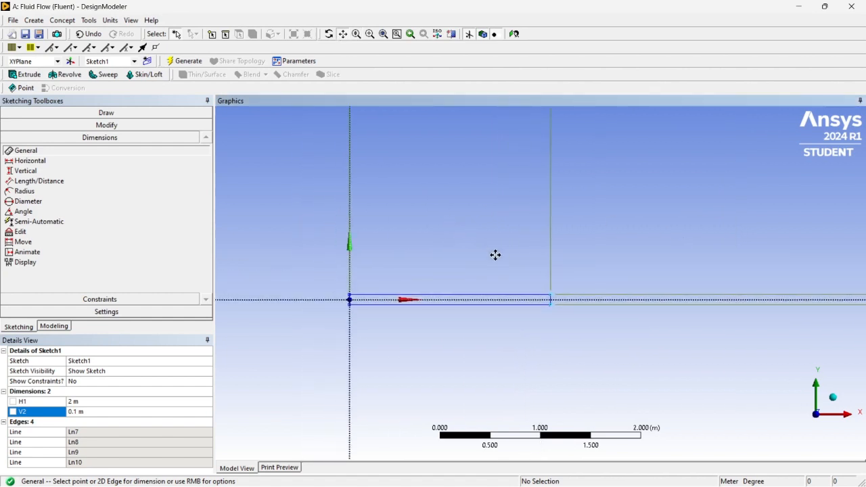
click(357, 35)
drag(463, 210, 492, 190)
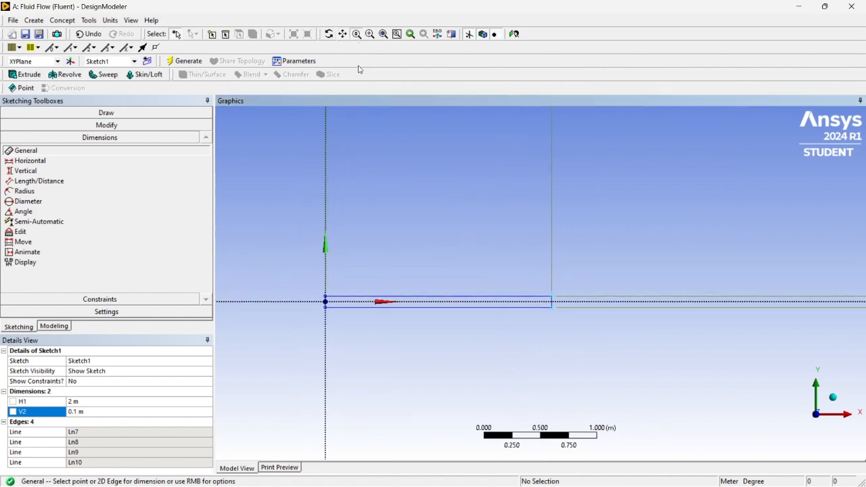
click(342, 35)
drag(403, 171, 512, 163)
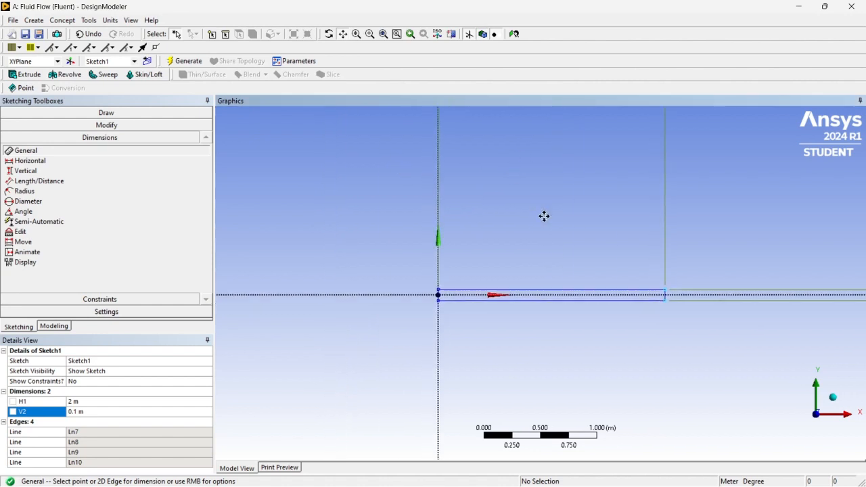
drag(543, 216, 544, 270)
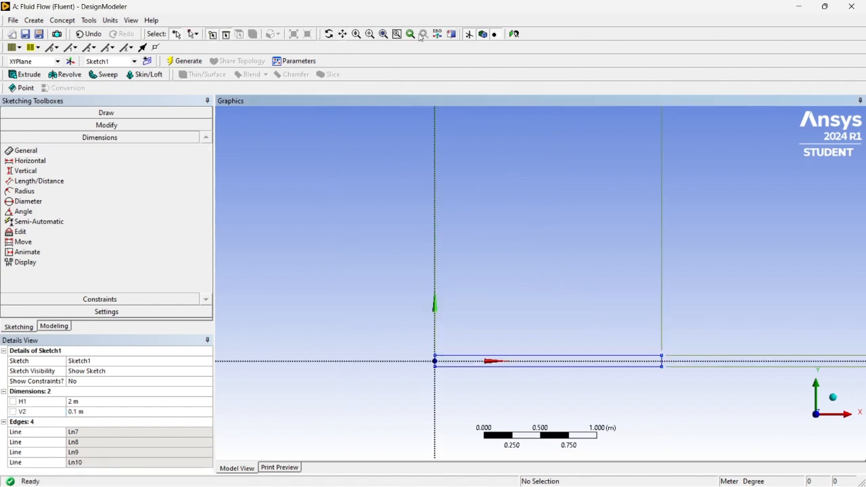
click(329, 34)
drag(605, 253, 597, 232)
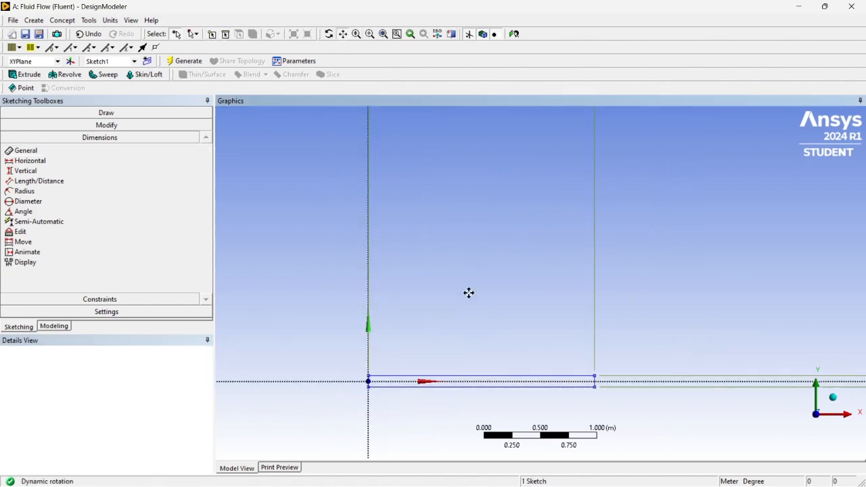
drag(473, 314, 503, 162)
click(530, 316)
mouse_move(502, 253)
mouse_down()
mouse_move(500, 304)
mouse_move(485, 286)
mouse_move(534, 315)
mouse_move(528, 288)
mouse_up()
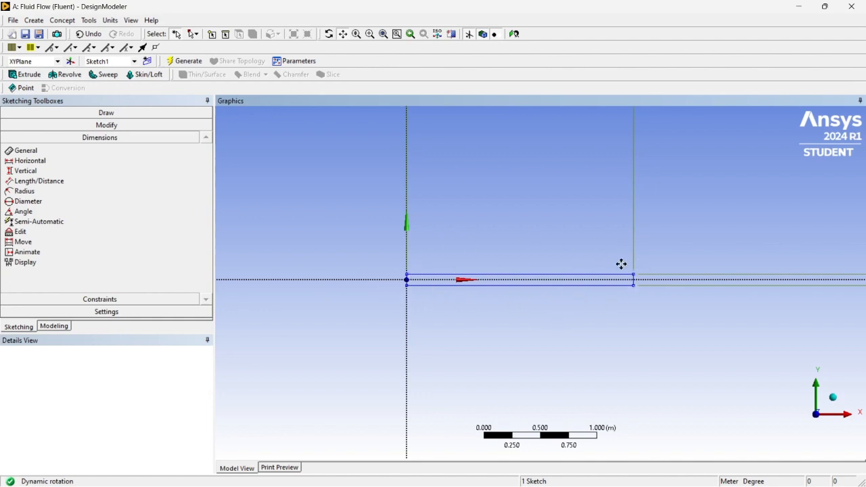
- Generate a surface from Sketch1 under the XYPlane, using the Add Material operation and 0 m thickness
click(62, 20)
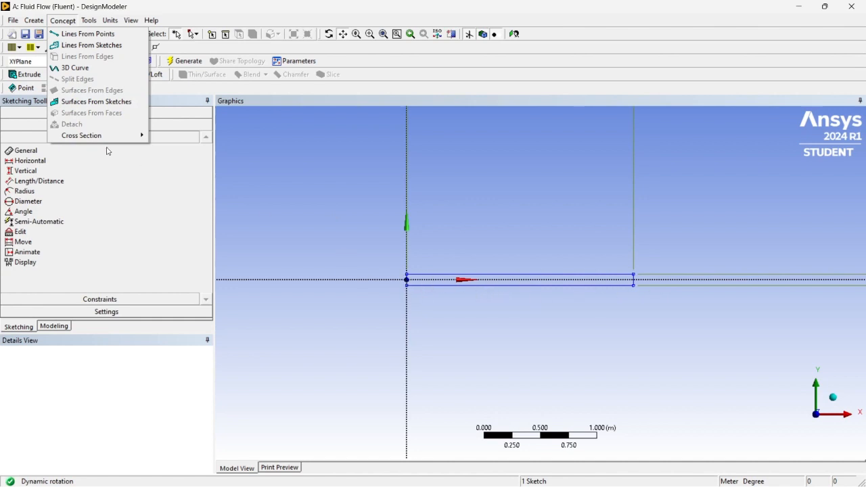
click(84, 103)
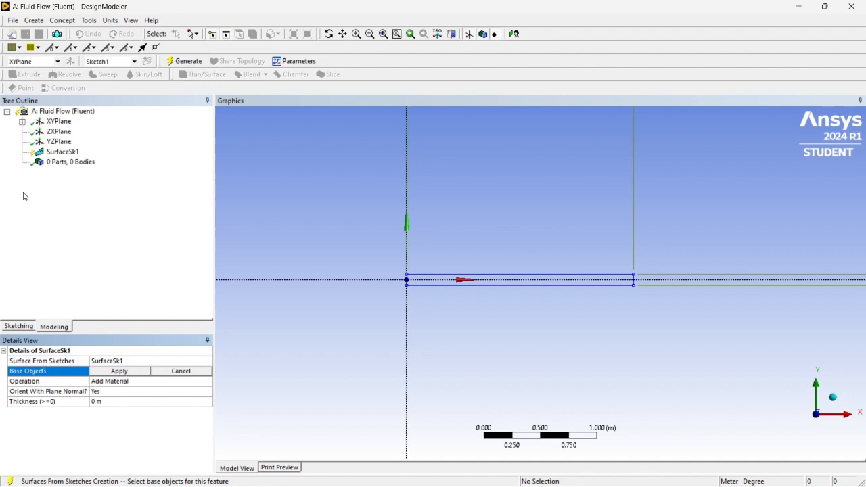
click(23, 122)
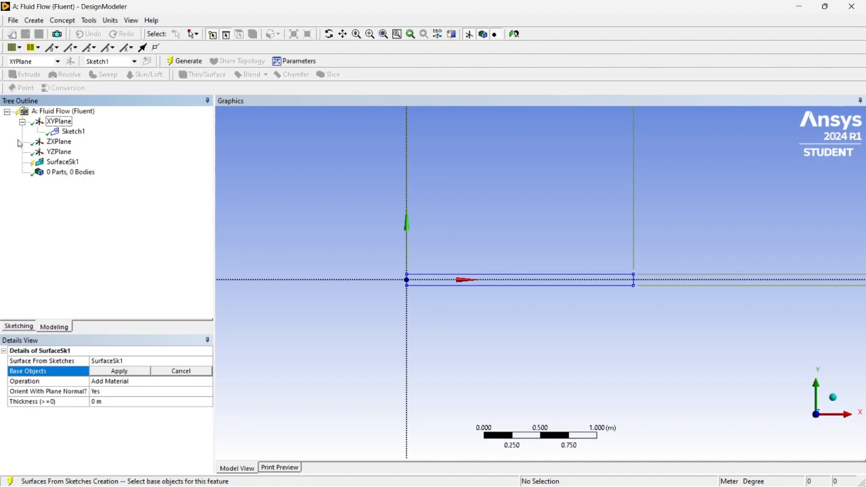
click(72, 132)
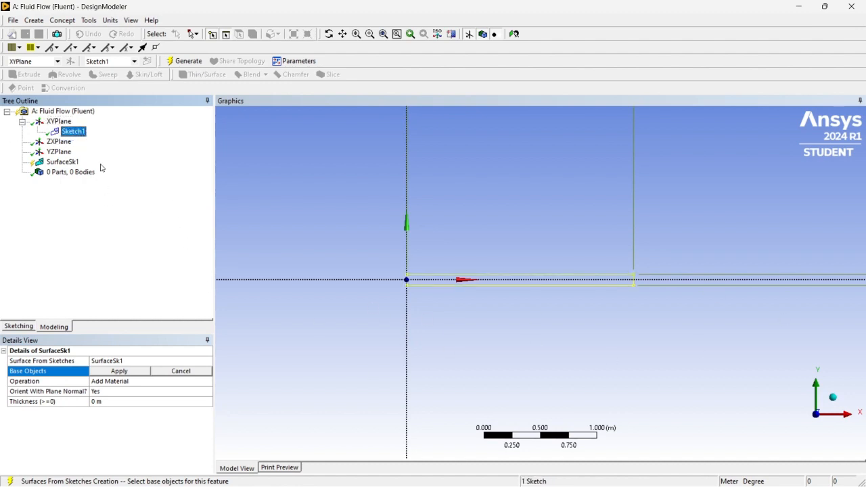
click(114, 371)
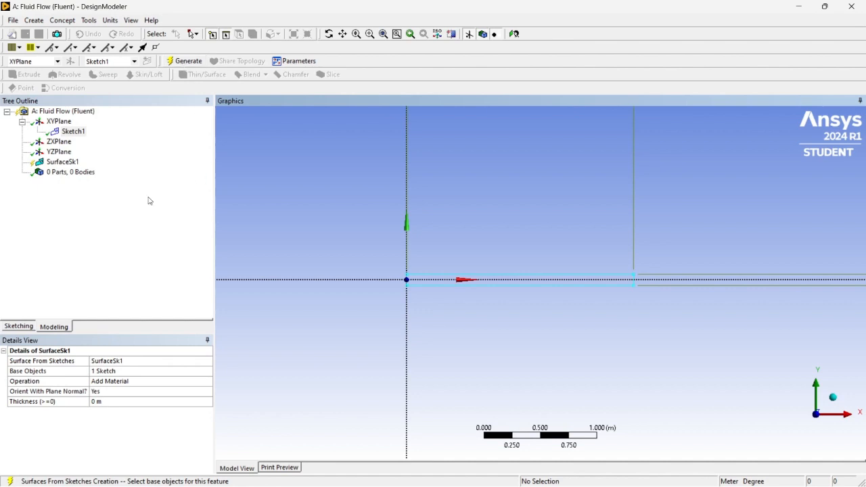
click(189, 61)
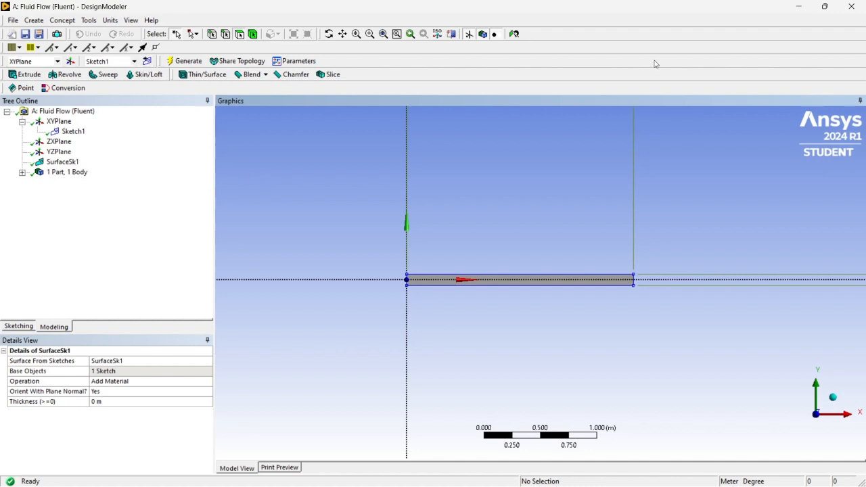
- Add a new sketch on the XYPlane and draw a rectangle about 0.12 m high directly above the surface, spanning its full length
click(147, 62)
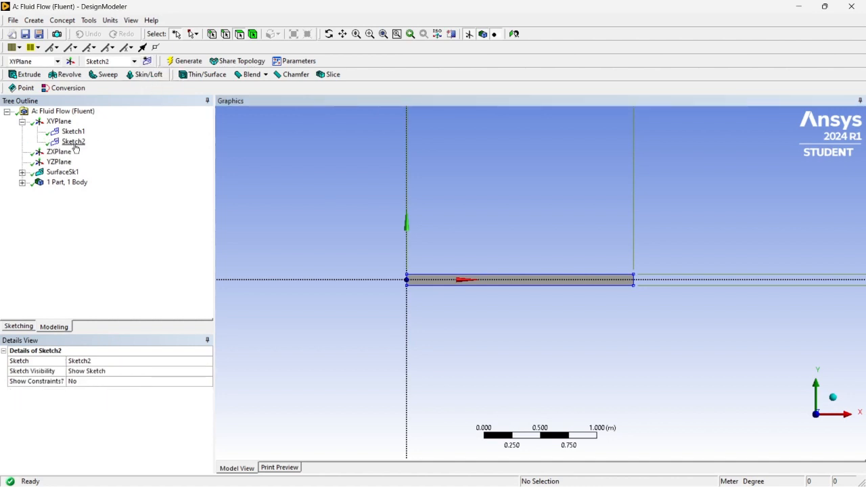
click(73, 143)
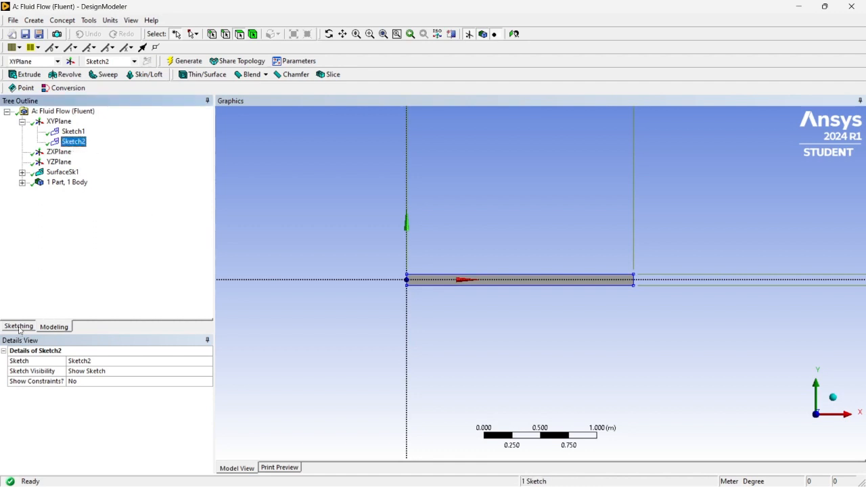
click(74, 144)
click(28, 328)
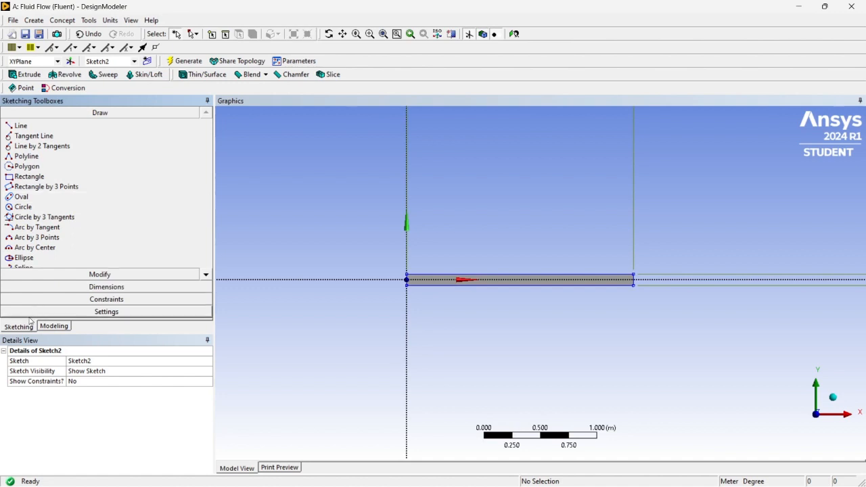
click(33, 177)
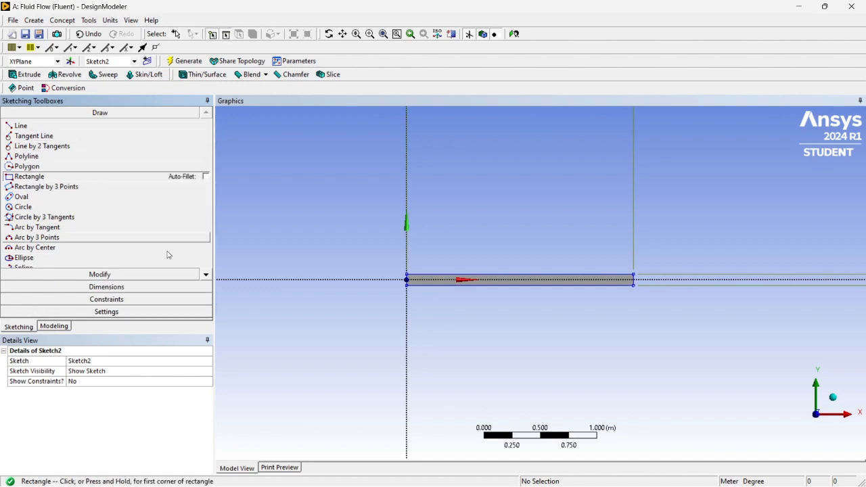
click(409, 270)
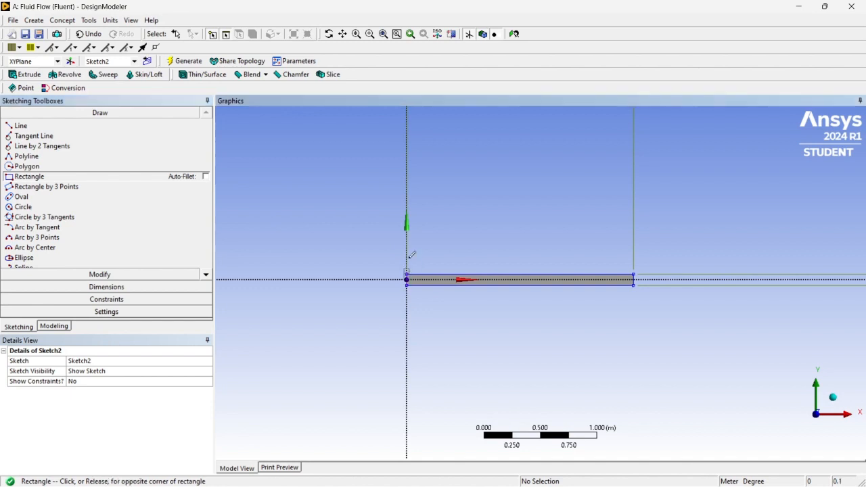
click(634, 259)
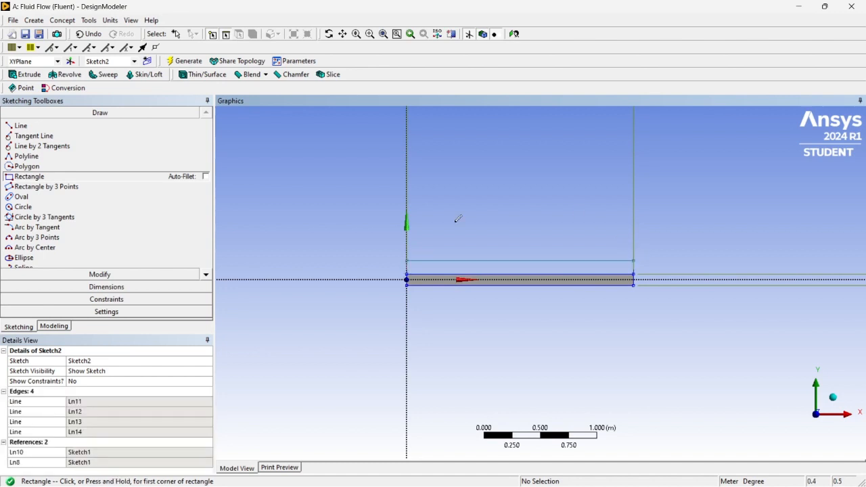
- Draw a second full-length rectangle about 0.13 m high directly below the surface
click(406, 284)
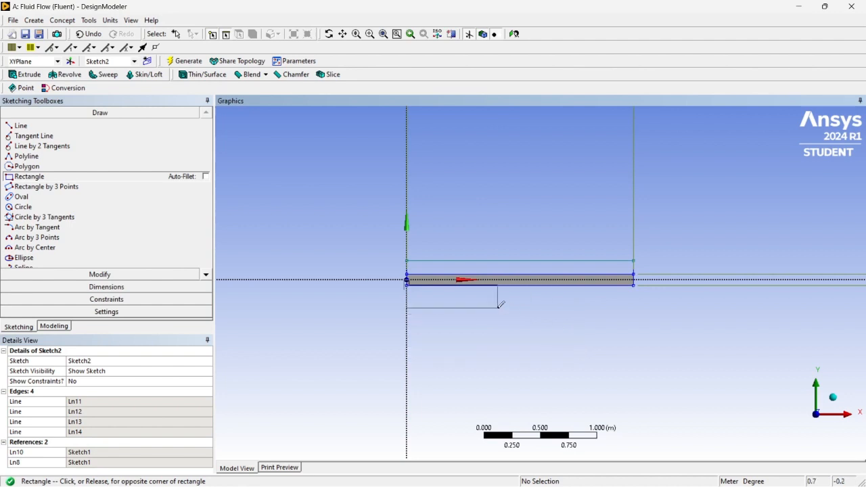
click(633, 300)
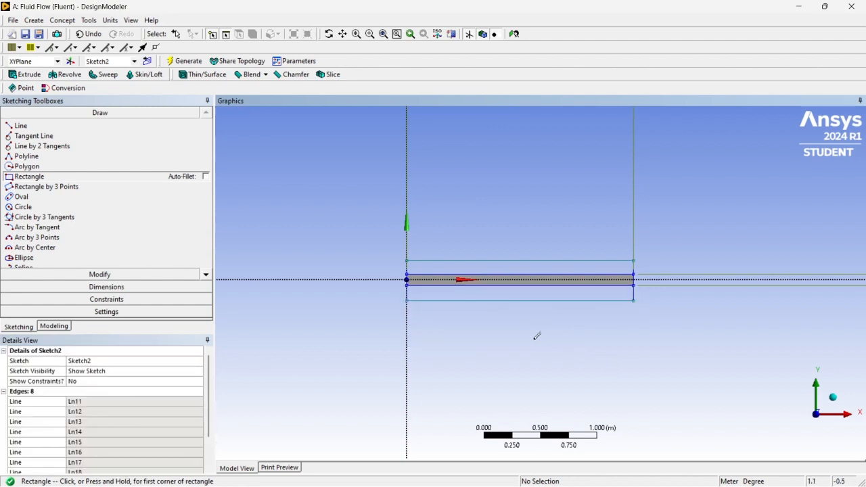
key(Escape)
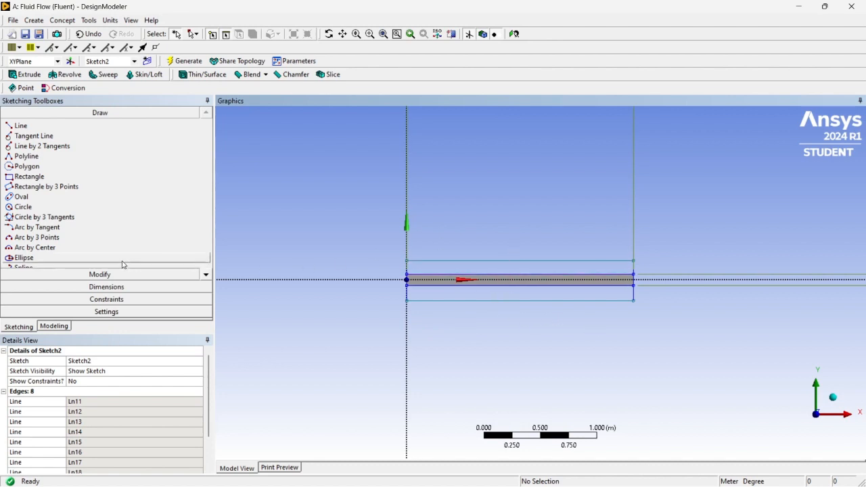
- Add height dimensions to the upper and lower rectangles on their vertical edges away from the Y axis
click(94, 290)
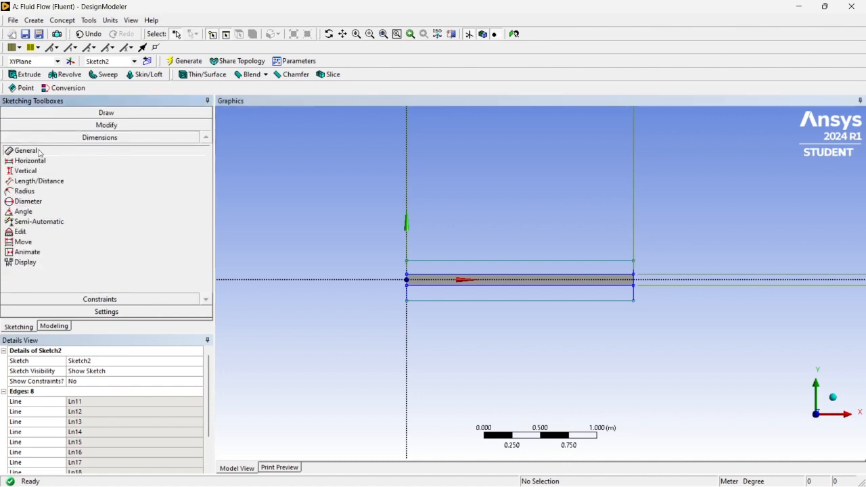
click(634, 267)
click(679, 260)
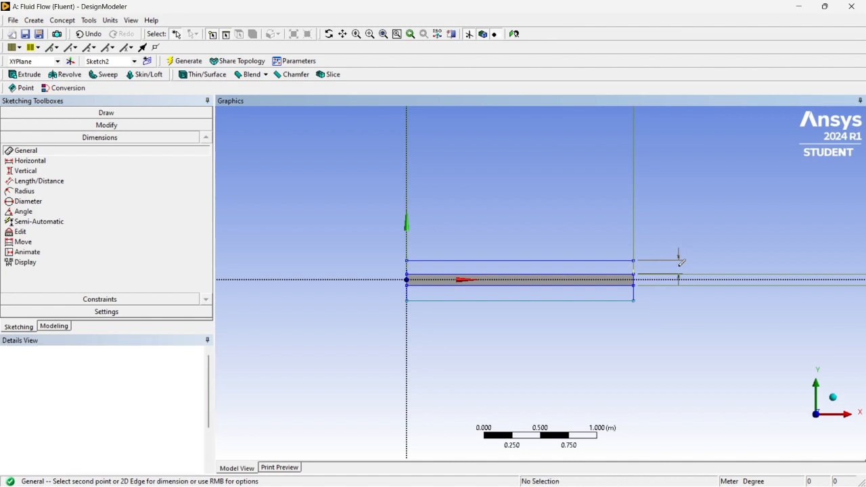
click(633, 296)
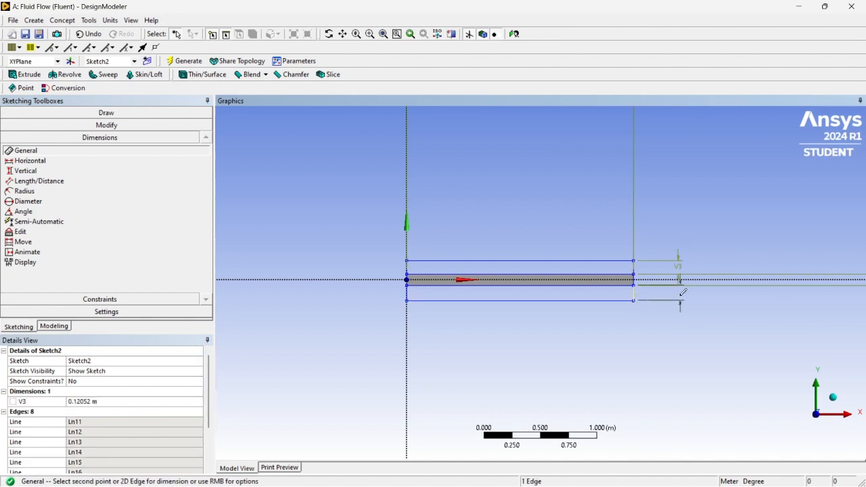
click(678, 303)
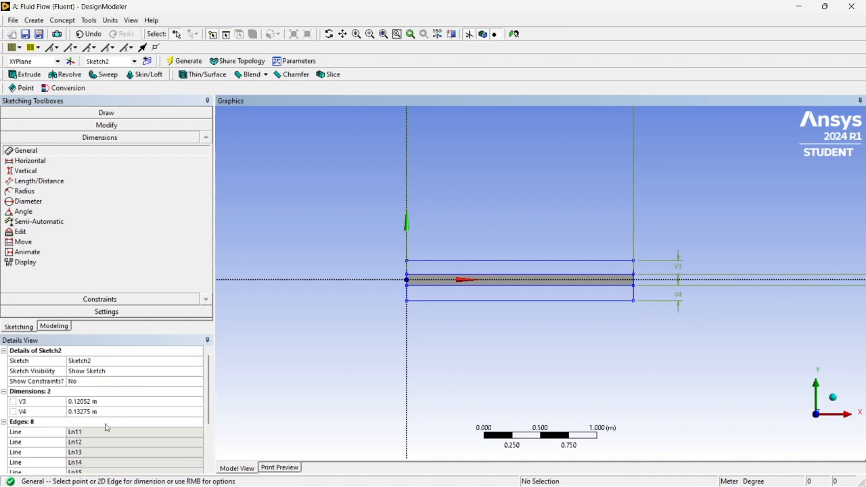
- Set the heights of both the upper and lower rectangles to 0.1 m
click(93, 401)
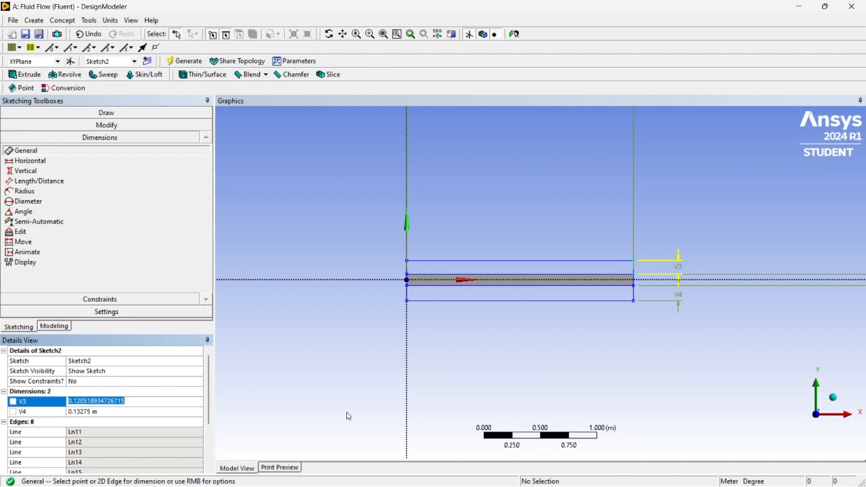
text(01)
key(Return)
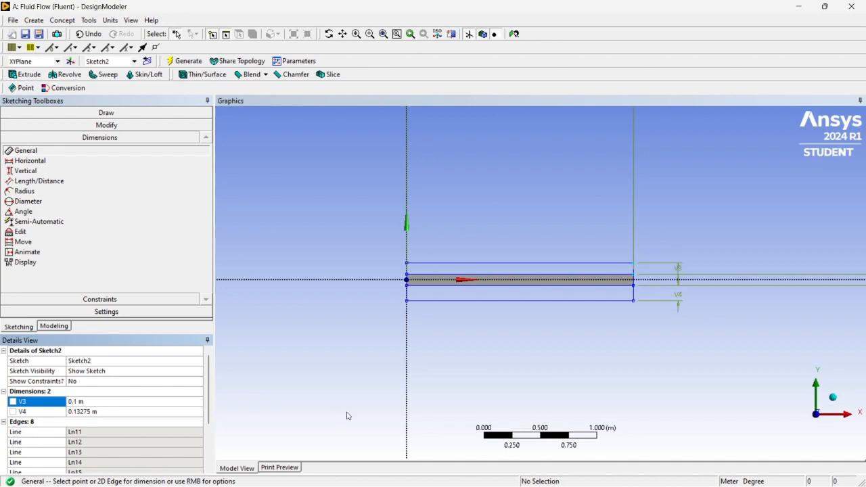
click(90, 411)
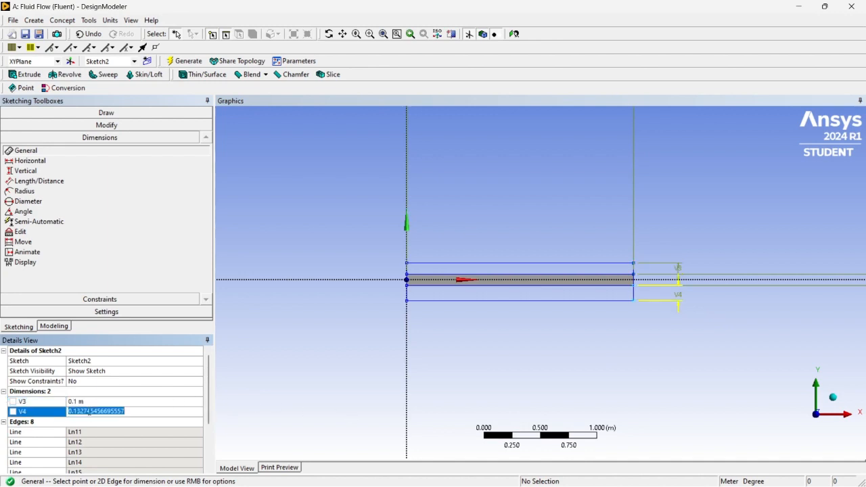
text(0.1)
key(Return)
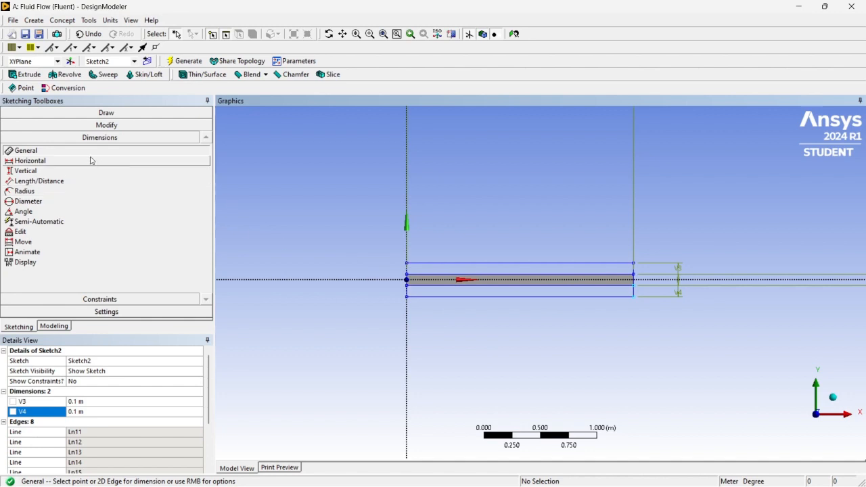
- Try to dimension the upper rectangle's horizontal edge and undo the added dimension
click(510, 268)
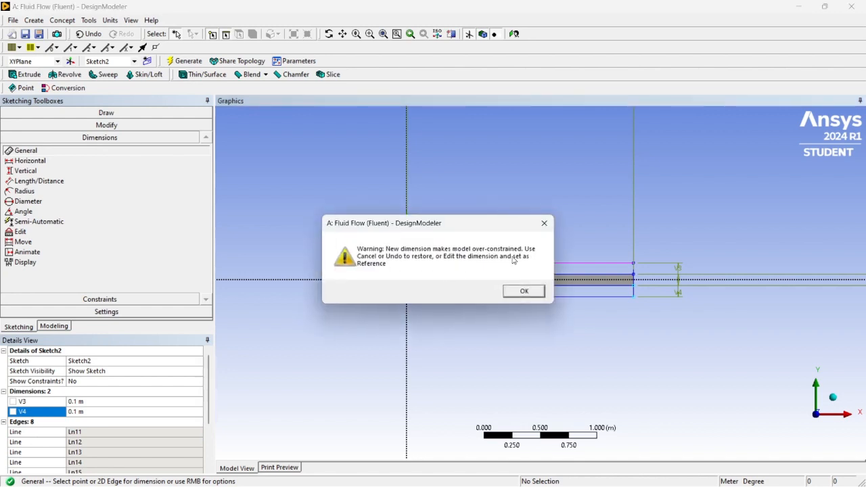
drag(463, 226, 400, 341)
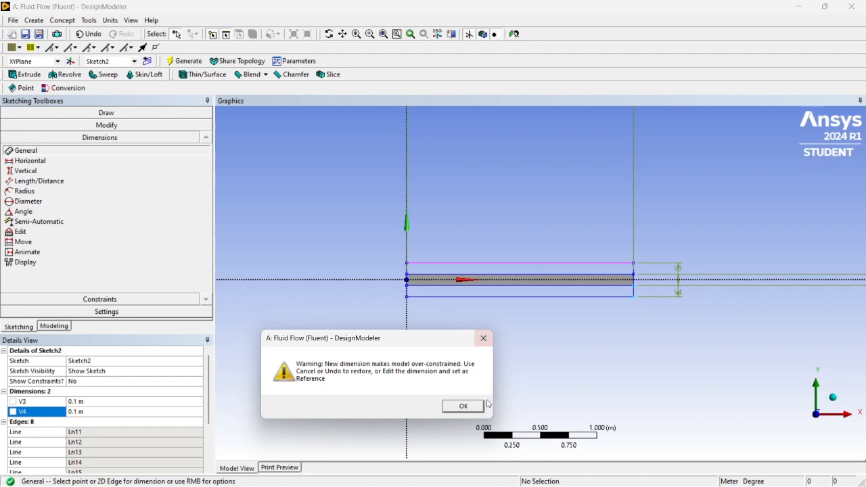
click(463, 406)
click(410, 336)
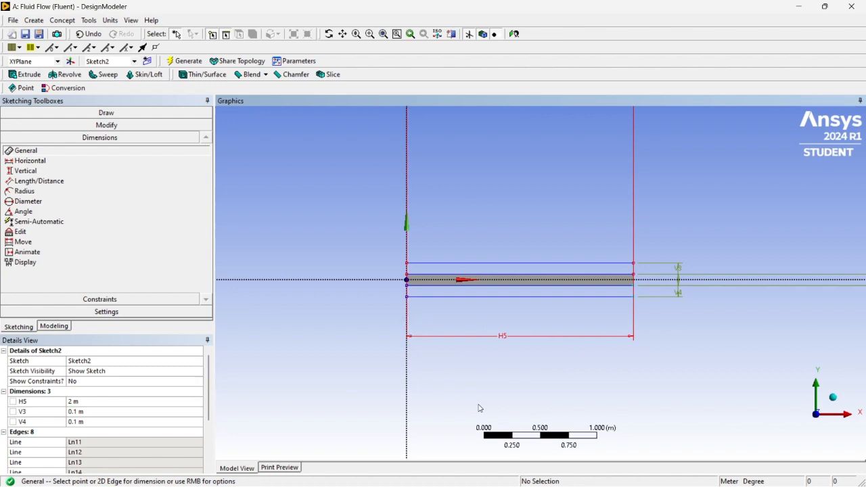
key(ctrl+z)
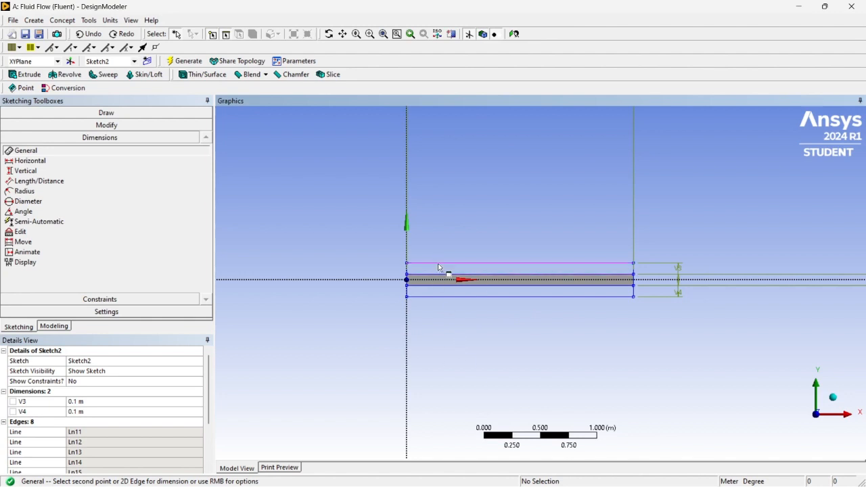
- Start a Surfaces From Sketches feature and assign Sketch2 as its base object
click(353, 36)
mouse_move(675, 208)
mouse_down()
mouse_move(728, 185)
mouse_move(671, 162)
mouse_up()
drag(591, 224, 589, 187)
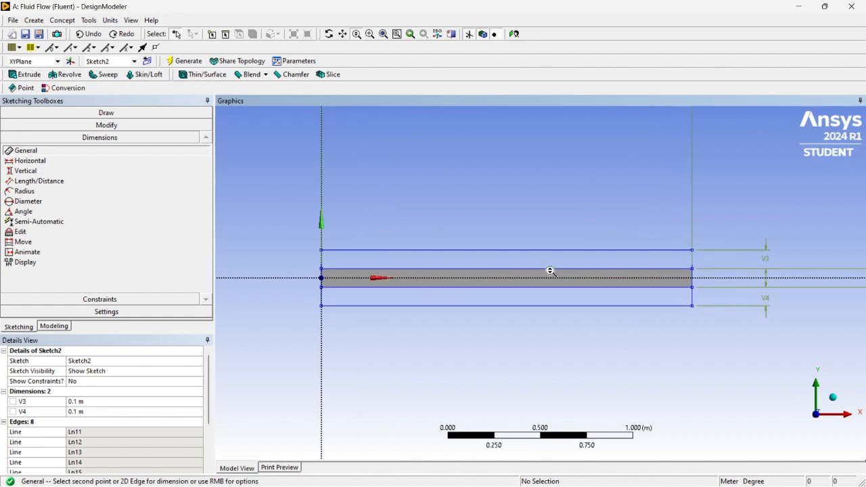
key(Escape)
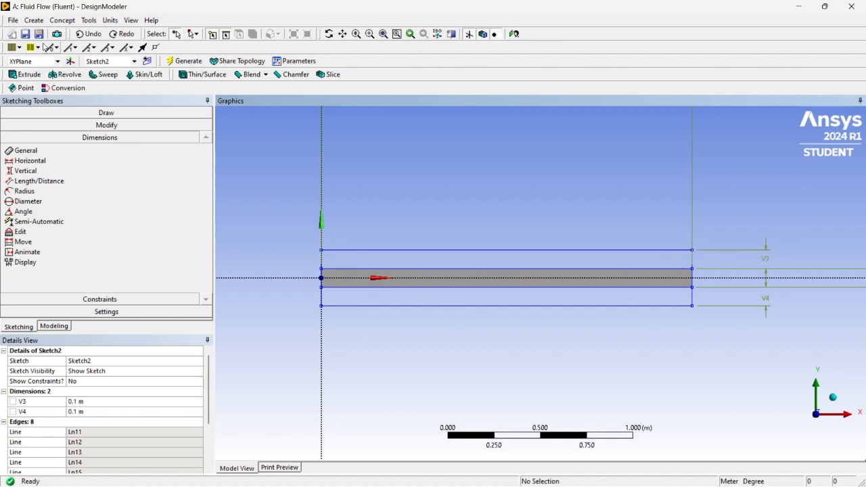
click(68, 21)
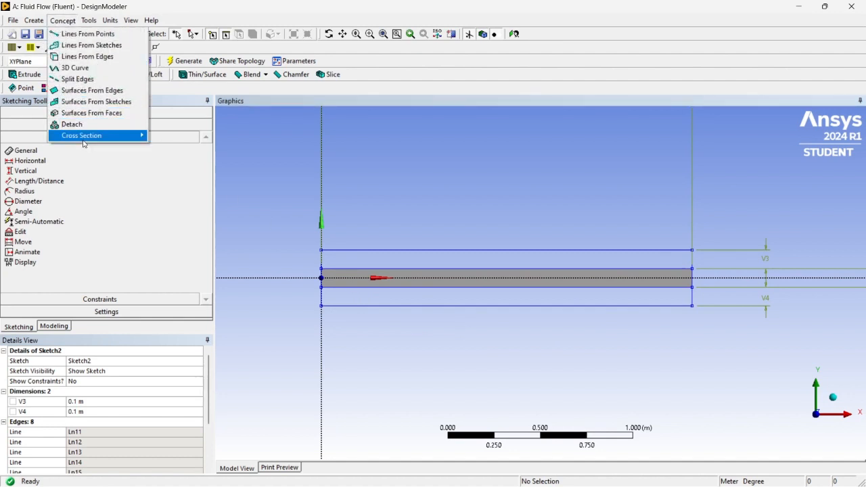
click(94, 103)
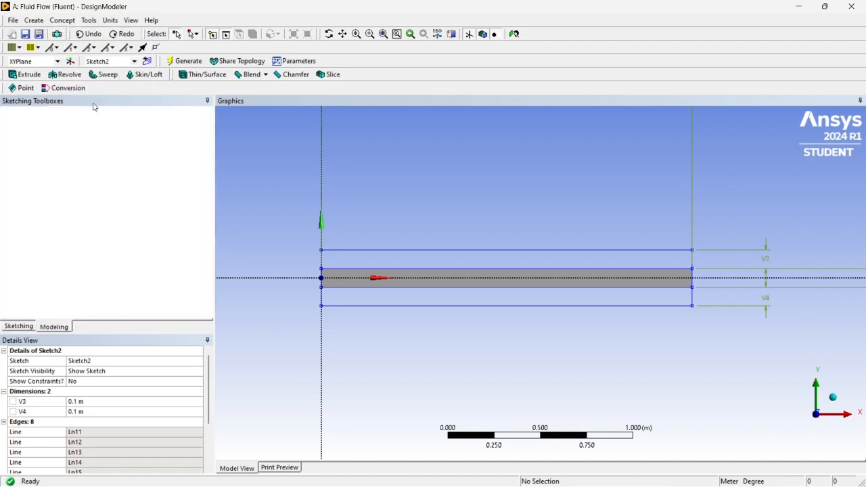
click(72, 142)
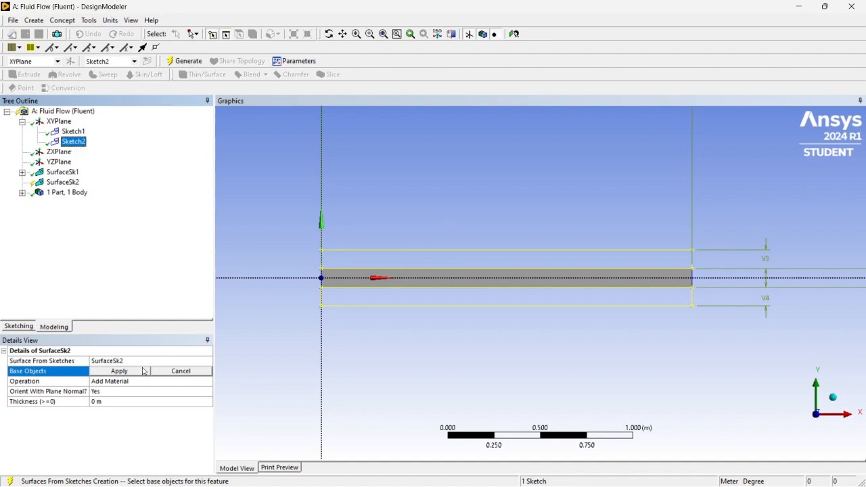
click(120, 371)
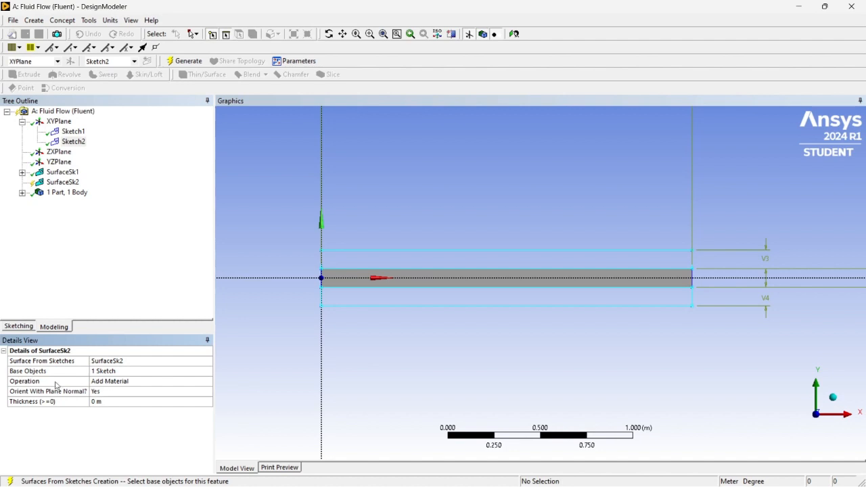
- Set the new sketch surface's operation to Add Frozen and generate it
click(117, 383)
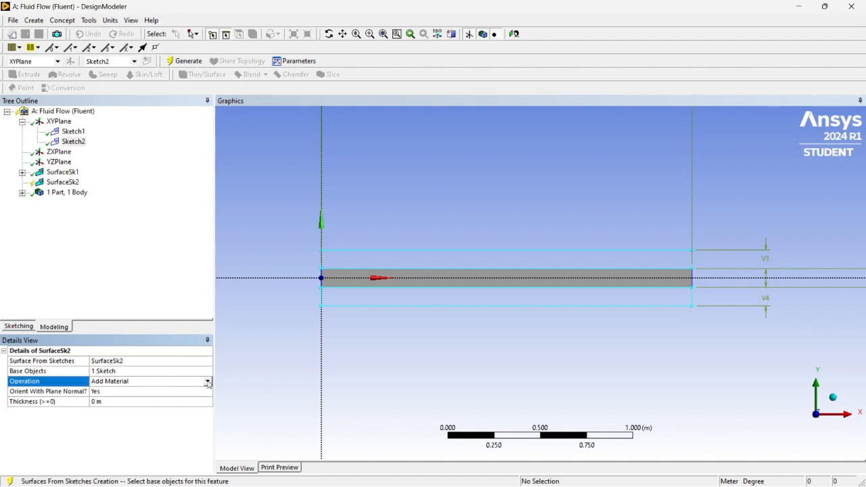
click(208, 382)
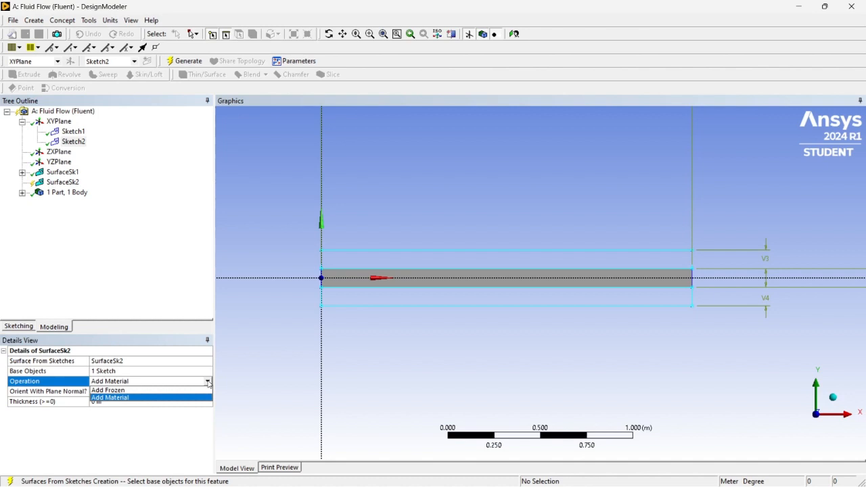
click(106, 391)
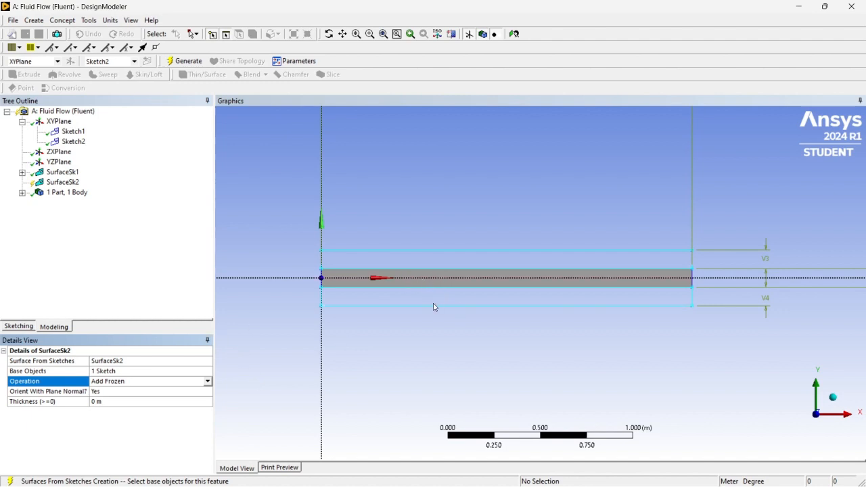
click(187, 62)
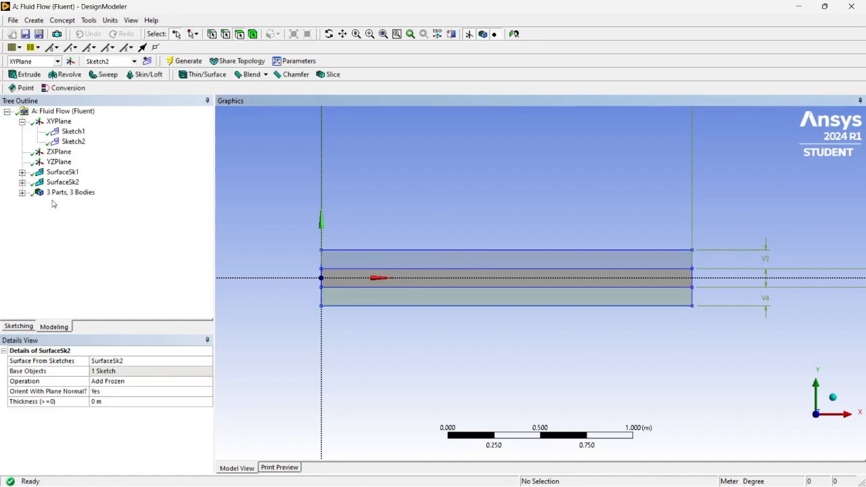
- Identify the three surface bodies and rename the middle one "Fluid domain"
click(22, 193)
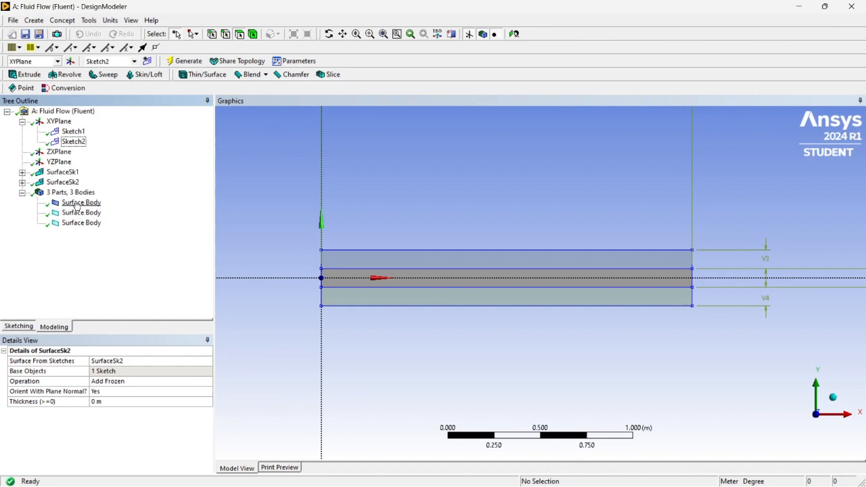
click(75, 203)
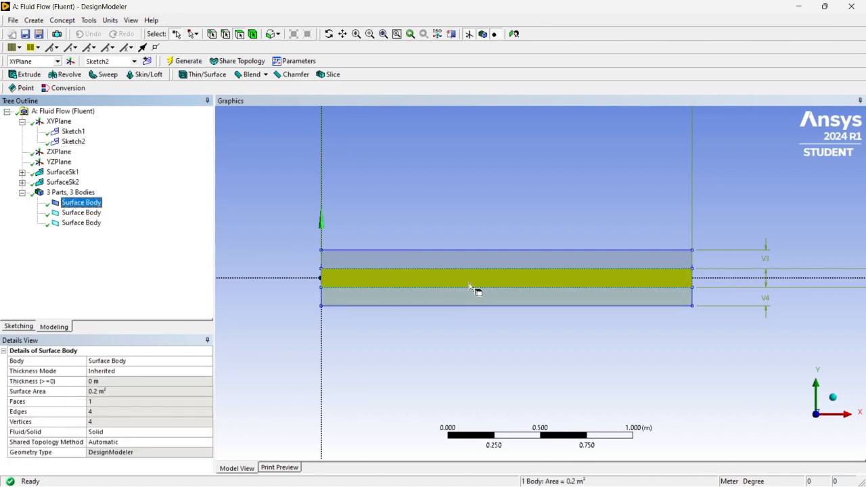
click(79, 213)
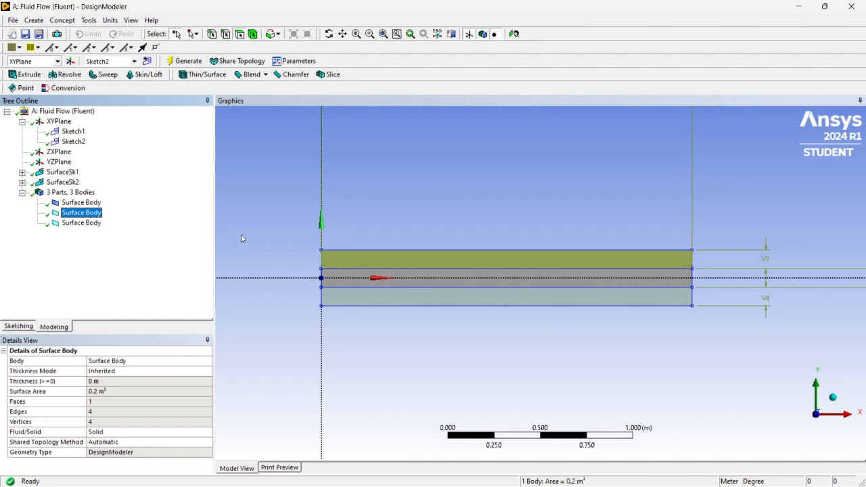
click(80, 223)
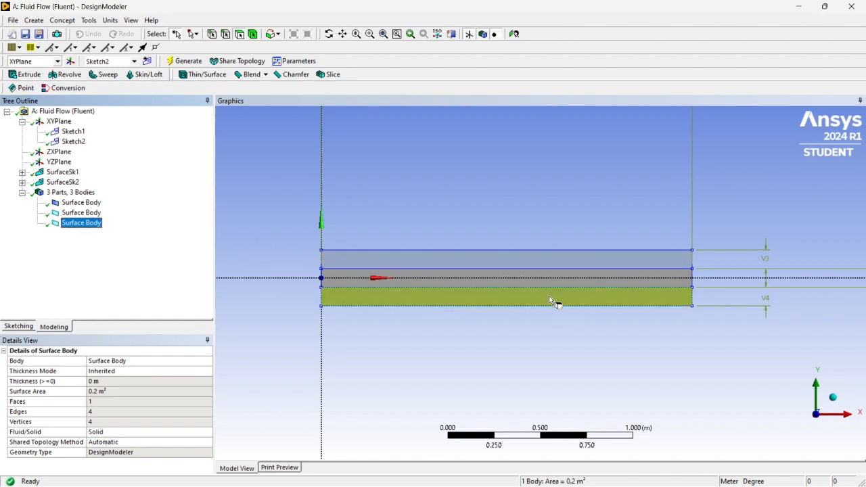
right_click(86, 203)
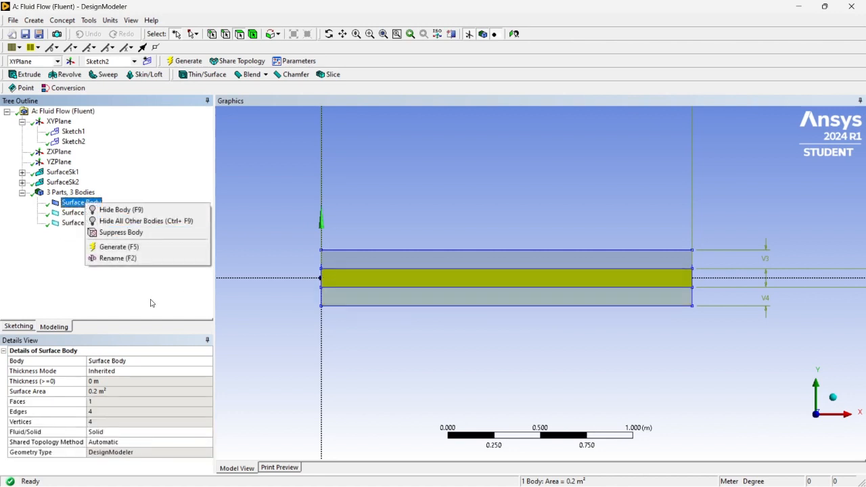
click(127, 258)
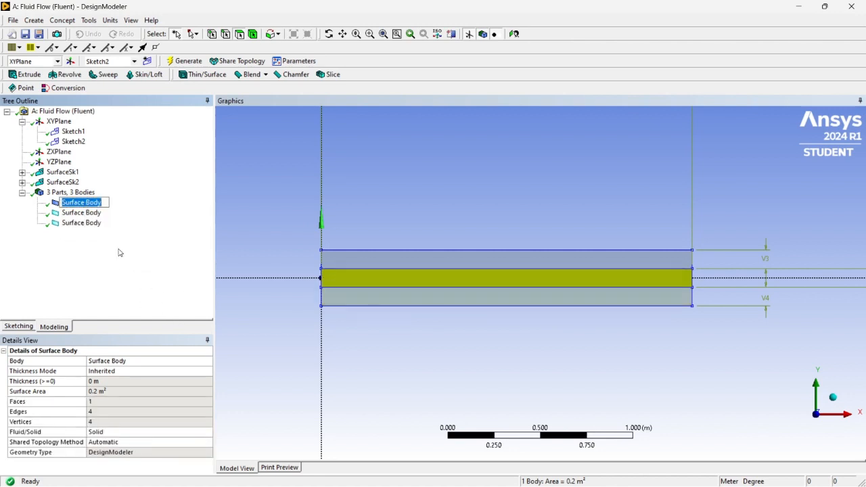
key(BackSpace)
text(F)
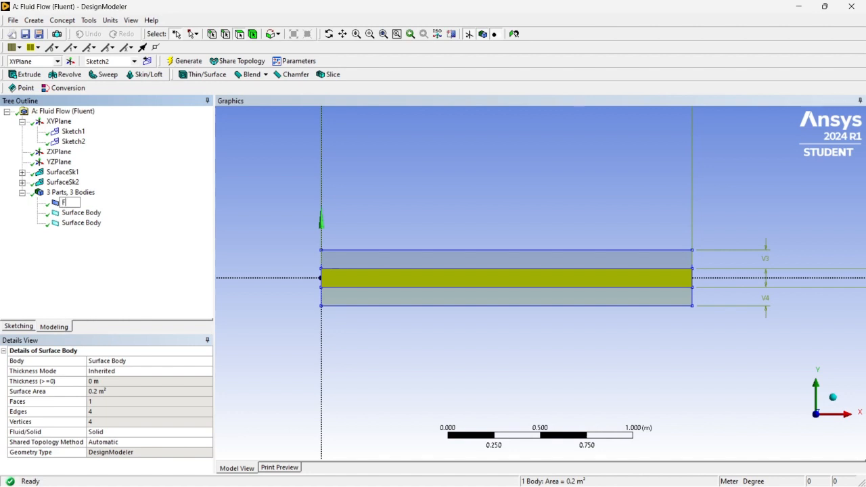
text(luid domain)
- Rename the surface body above the fluid domain "Top wall"
right_click(95, 214)
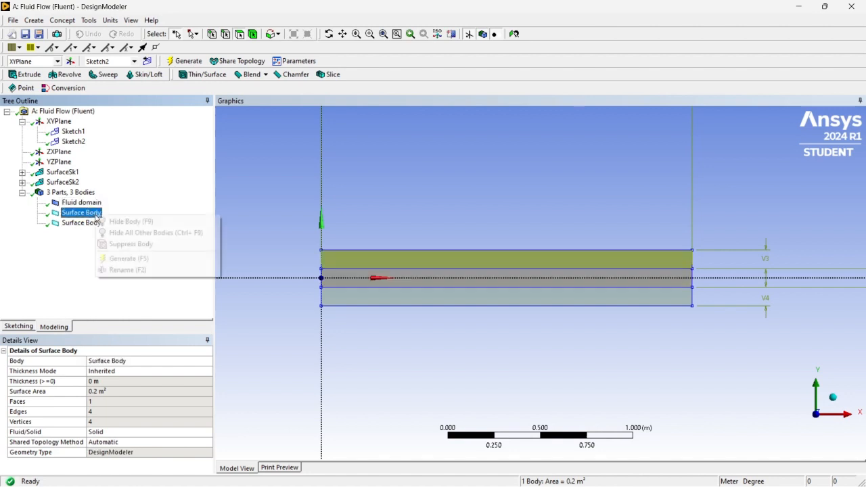
click(118, 275)
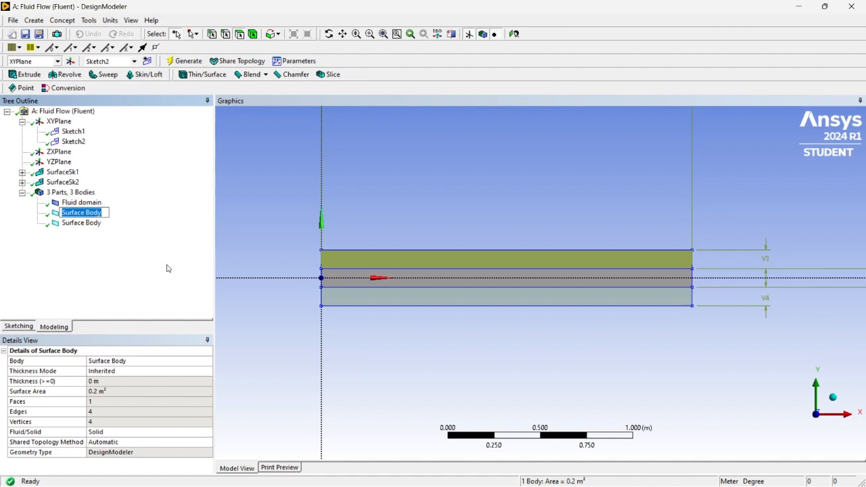
text(Top wall)
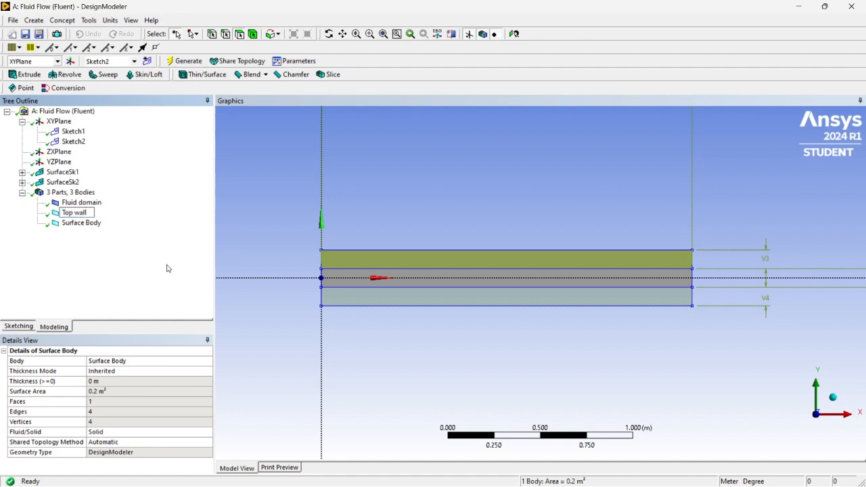
- Rename the surface body below the fluid domain "Bottom wall"
click(94, 224)
right_click(94, 223)
click(133, 275)
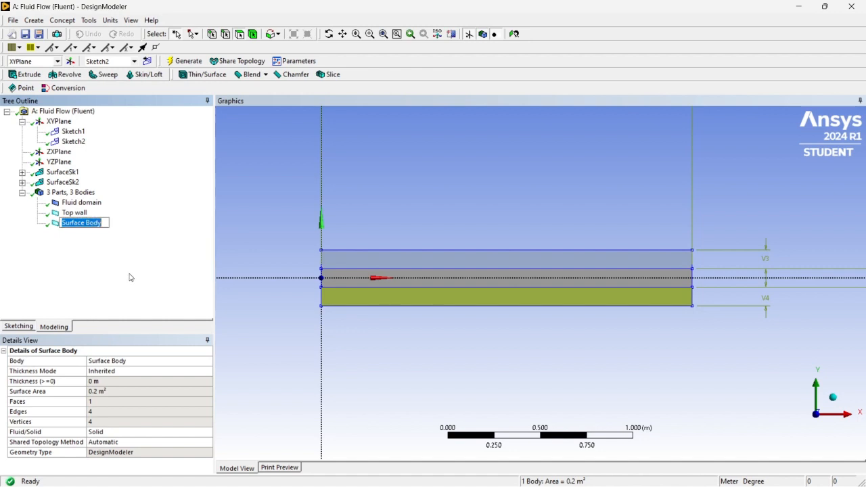
text(Botto)
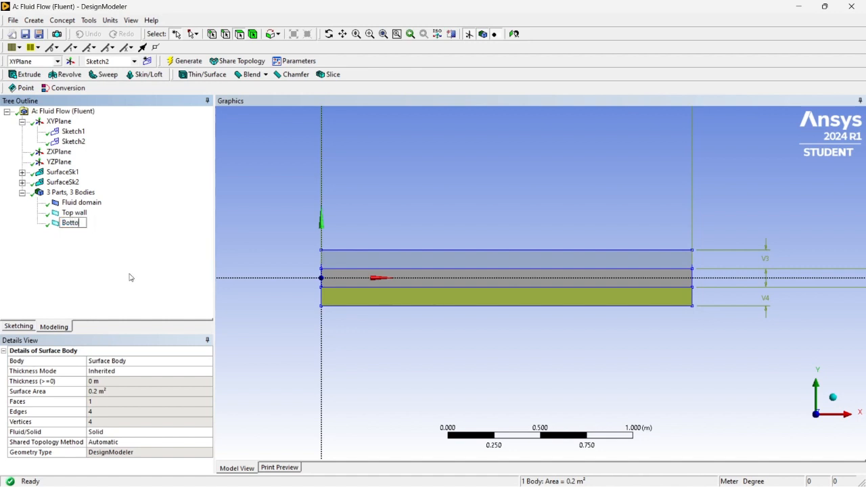
text(m wall)
key(Return)
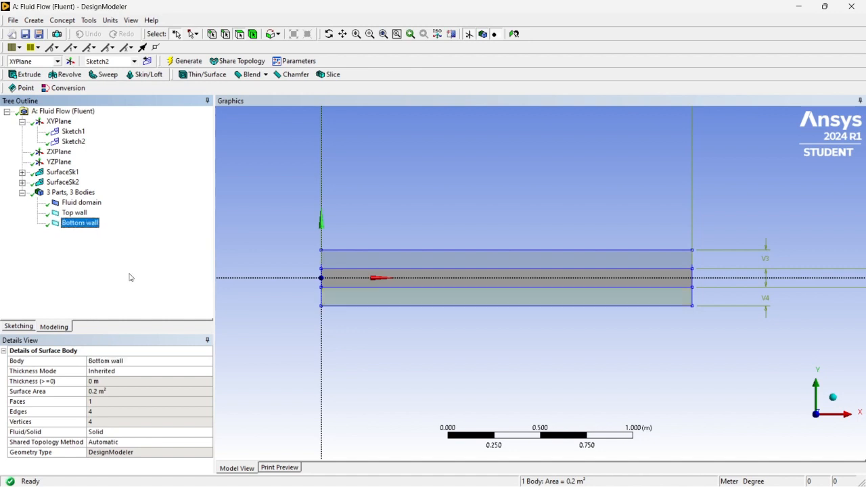
- Check each renamed body against its region in the model, examining the fluid domain and both walls
click(81, 203)
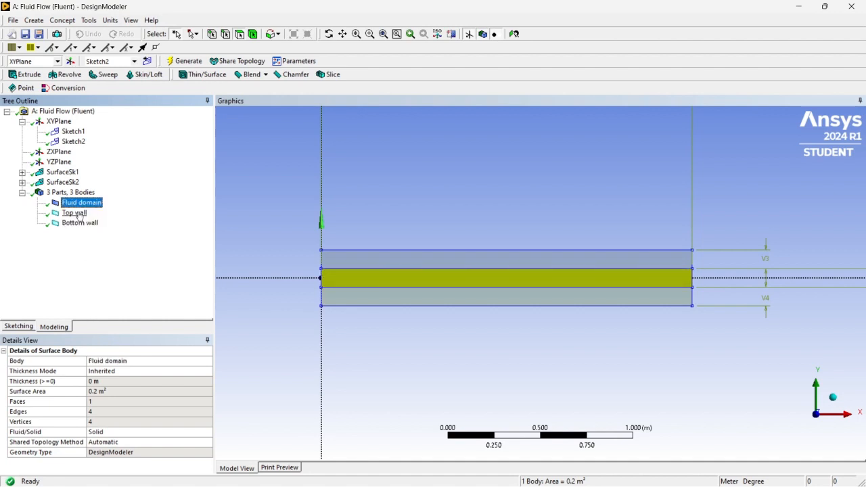
click(76, 213)
click(80, 223)
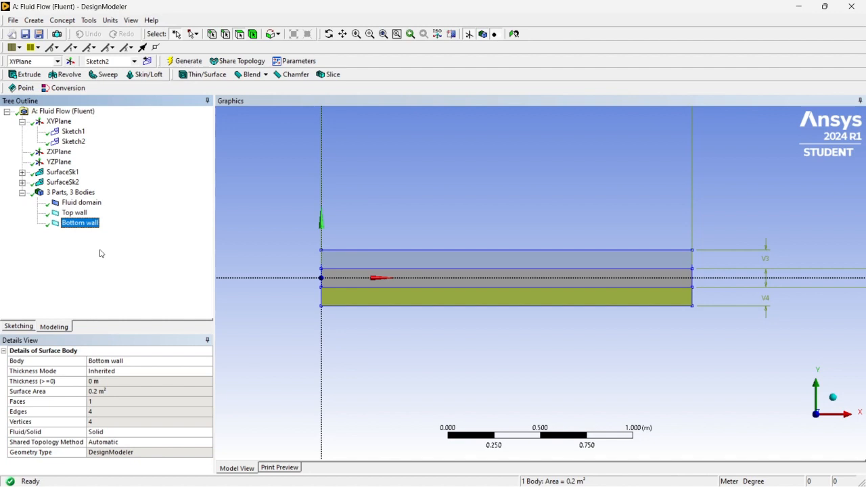
click(459, 278)
click(460, 302)
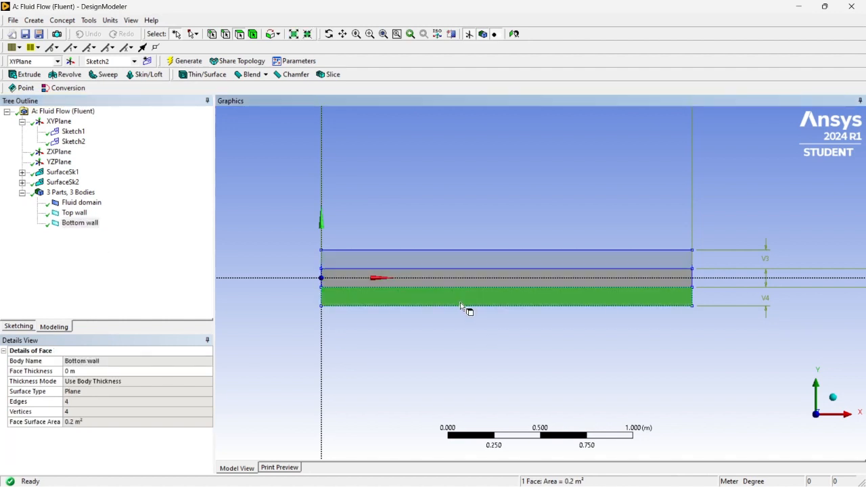
click(426, 259)
click(439, 278)
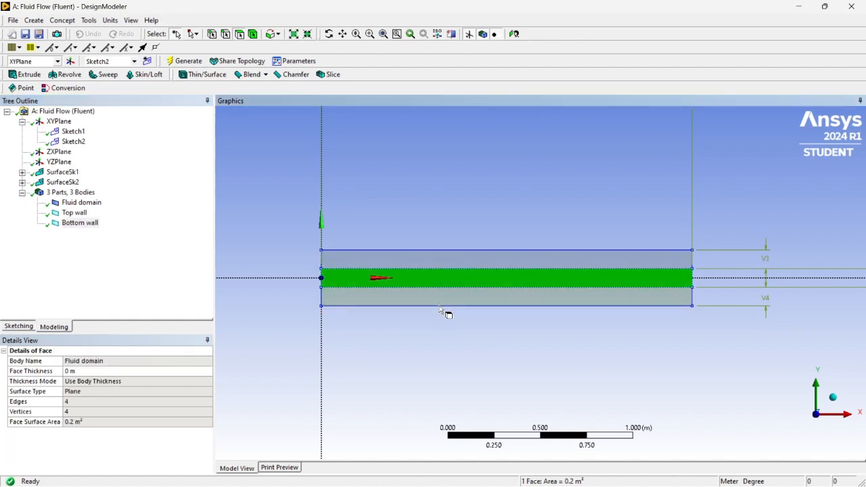
click(440, 299)
click(80, 222)
- Combine the Fluid domain, Top wall and Bottom wall bodies into one new part
click(81, 203)
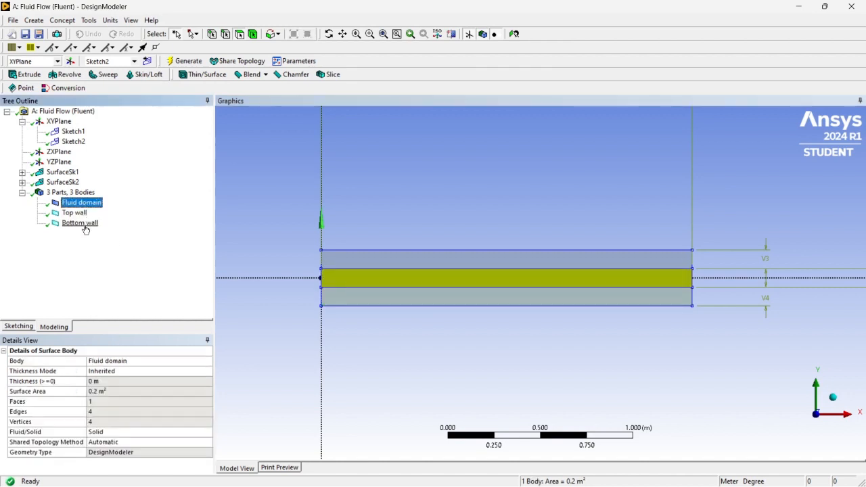
shift+click(80, 223)
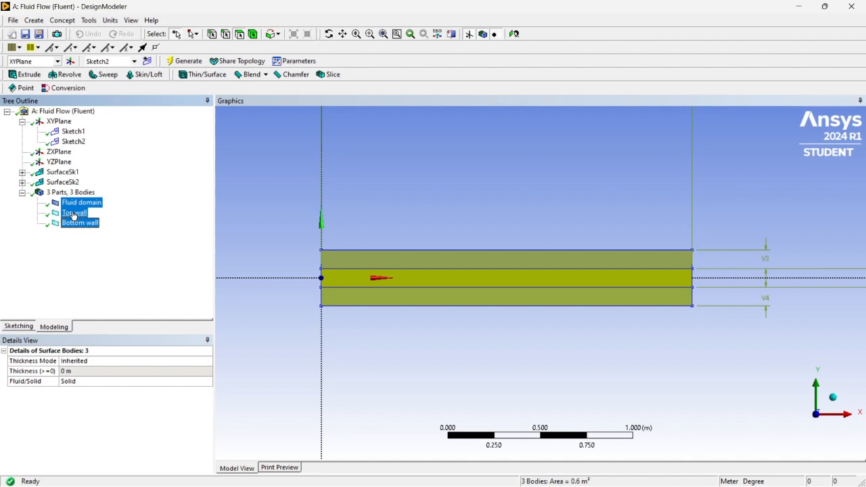
right_click(74, 215)
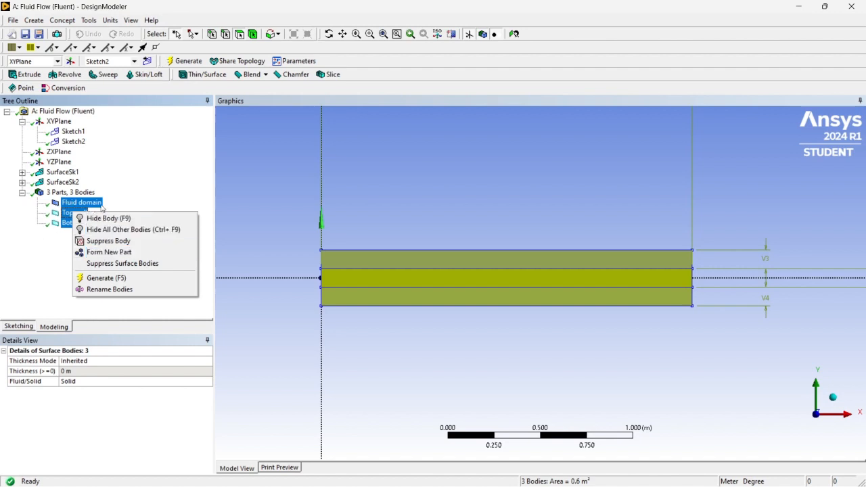
click(94, 255)
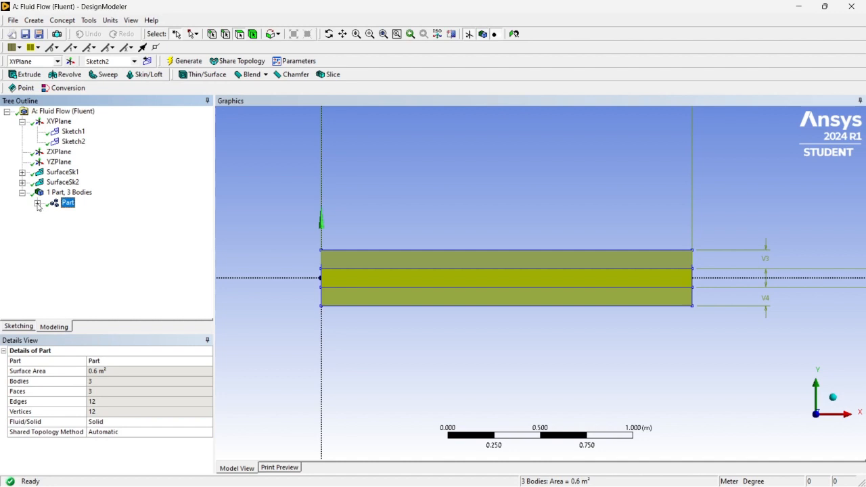
- Inspect the bodies grouped inside the new part, checking which region each one covers
click(37, 203)
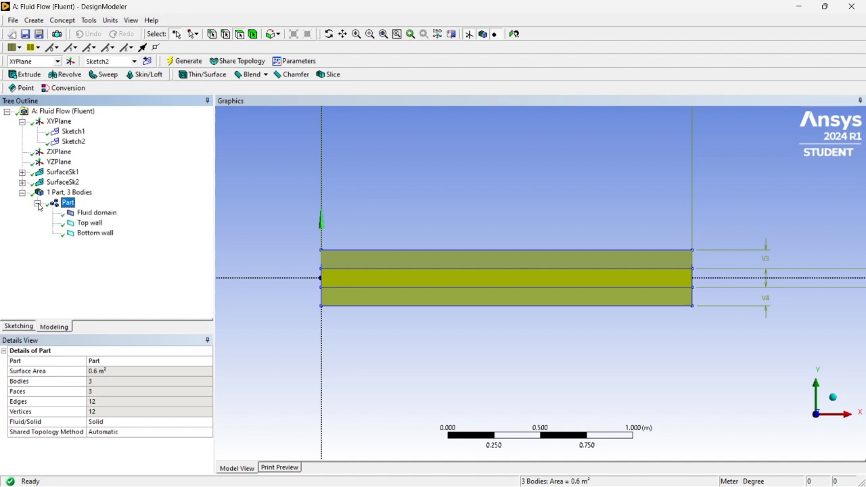
click(95, 213)
click(95, 223)
click(91, 232)
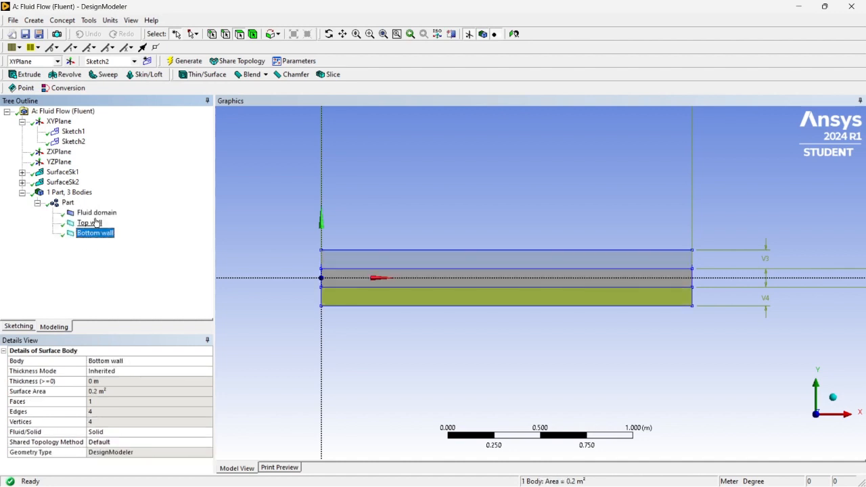
click(96, 215)
click(95, 222)
click(68, 203)
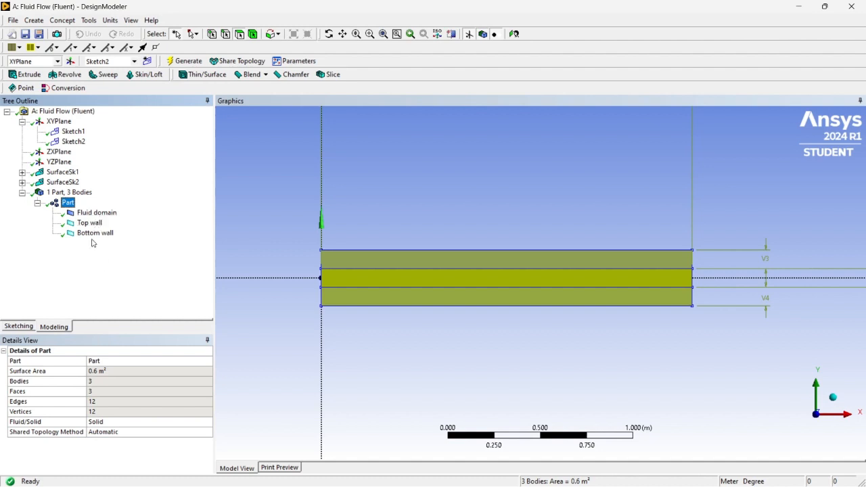
click(38, 203)
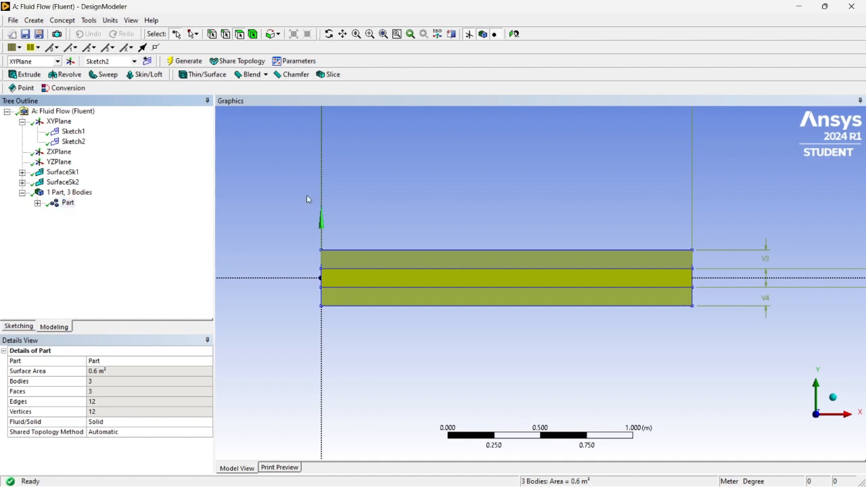
- Leave DesignModeler, return to the Workbench project and open the Mesh cell of the Fluid Flow (Fluent) system for editing
click(285, 202)
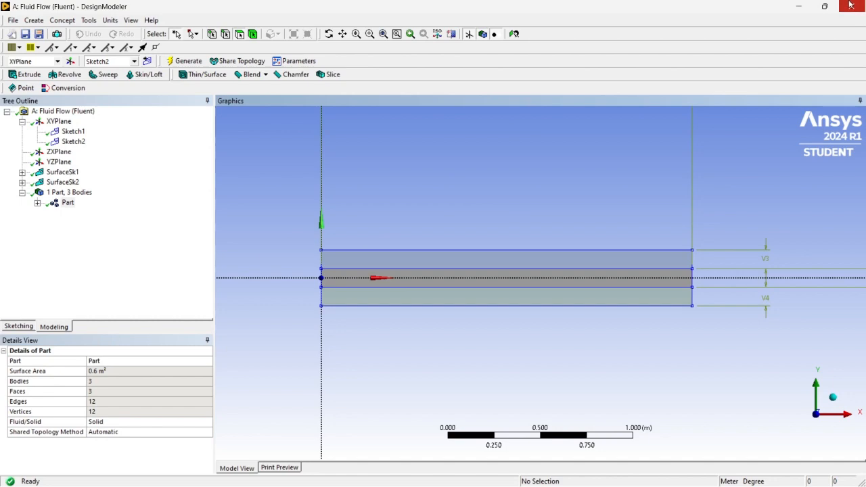
click(823, 6)
mouse_move(824, 6)
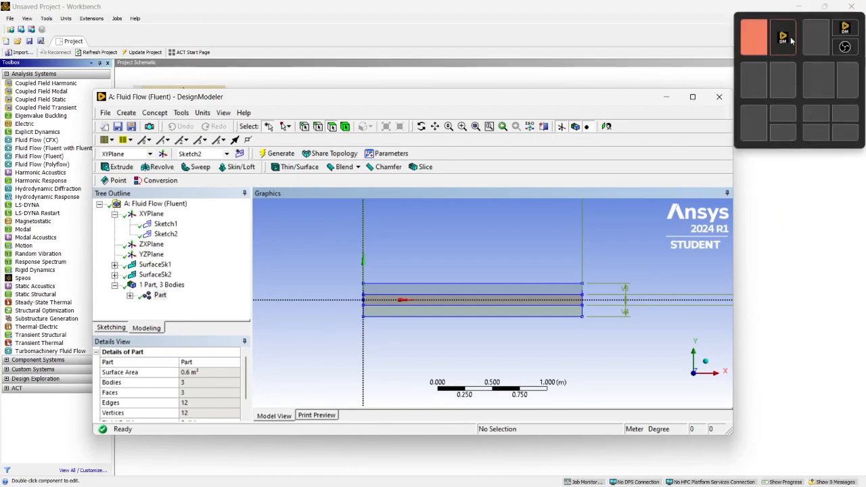
click(693, 97)
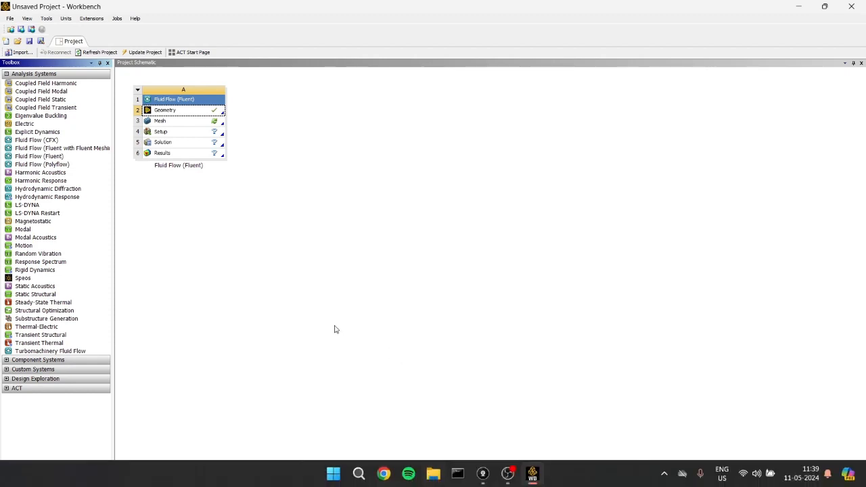
right_click(198, 122)
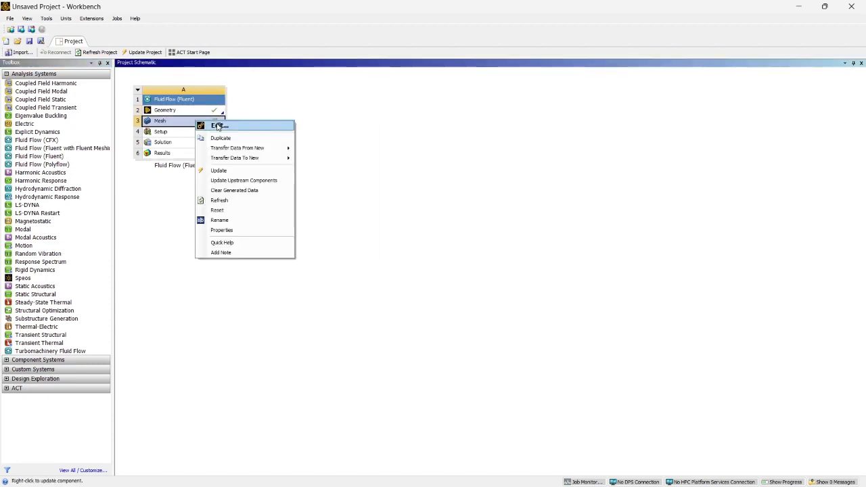
click(215, 124)
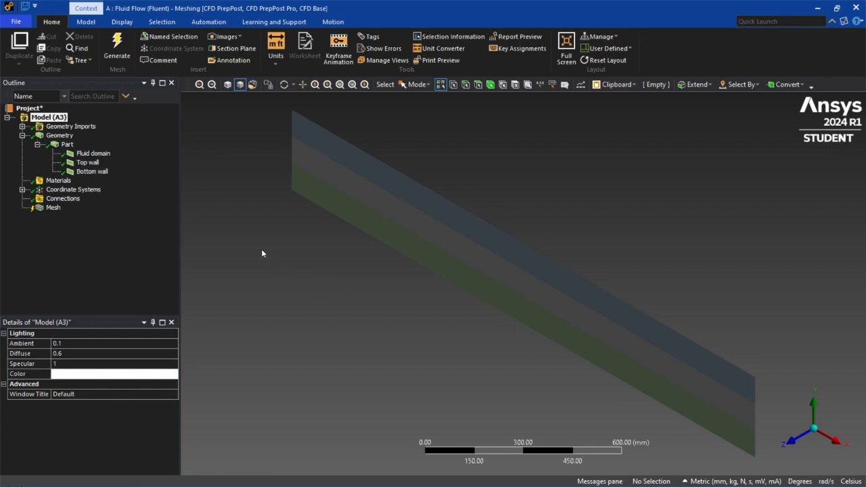
- Face the model along the Z axis and examine its geometry, materials and coordinate systems, checking the separate regions
click(784, 443)
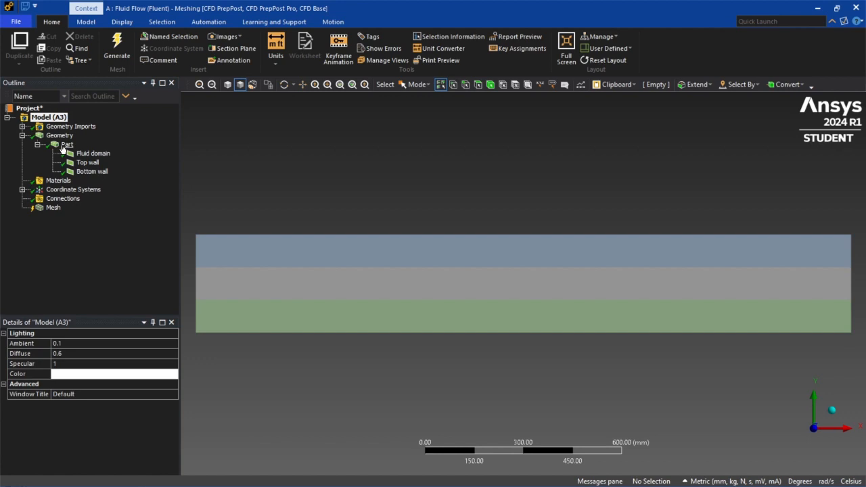
click(38, 145)
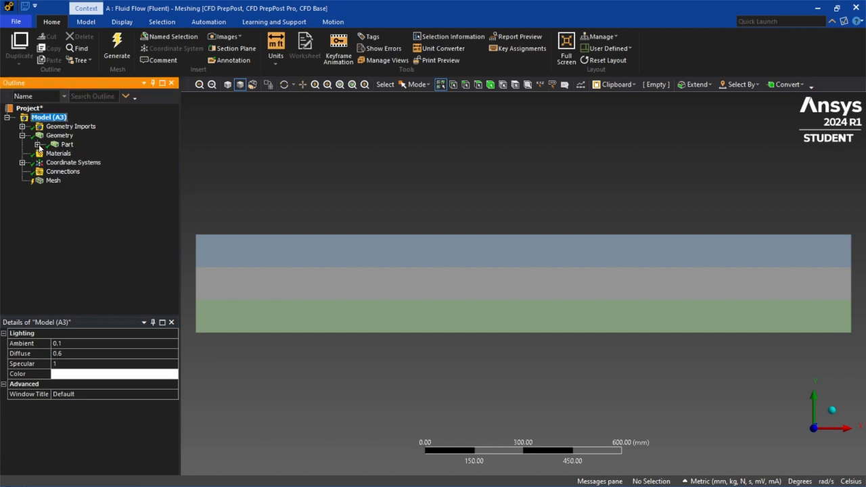
click(21, 136)
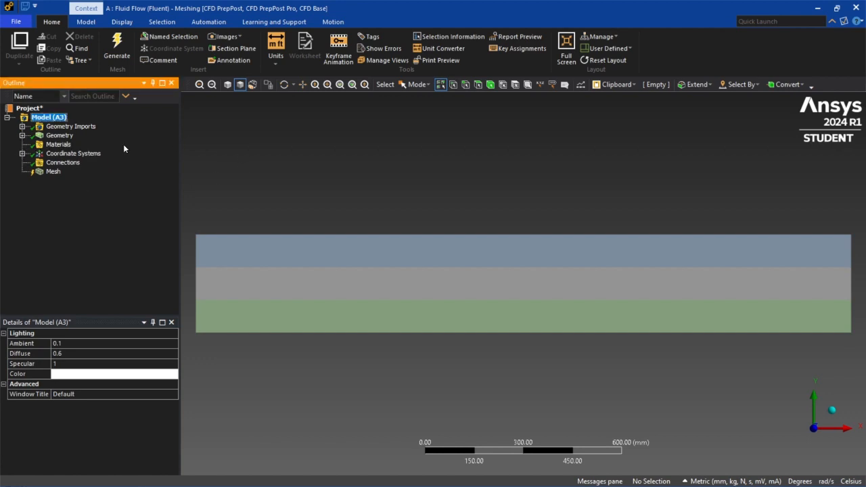
click(58, 144)
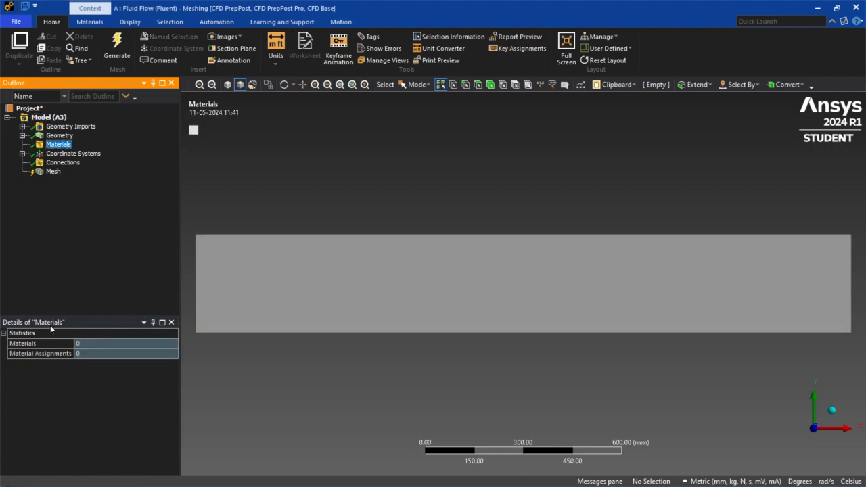
click(462, 282)
click(352, 248)
click(353, 304)
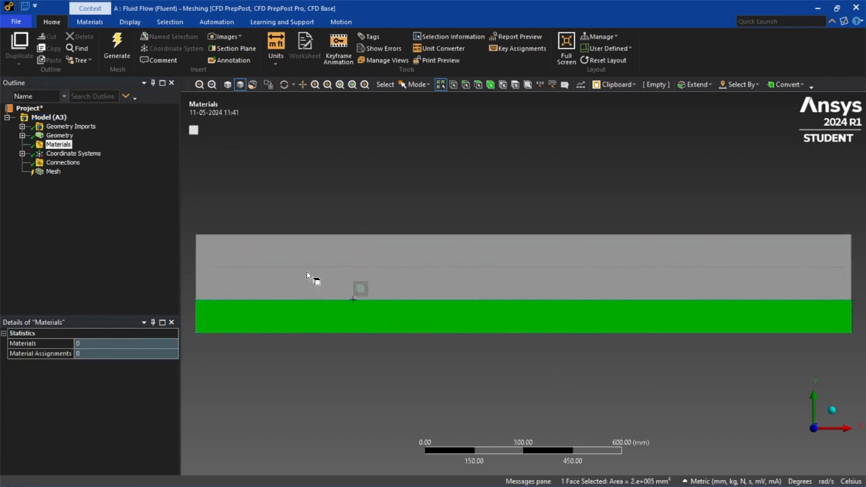
click(391, 206)
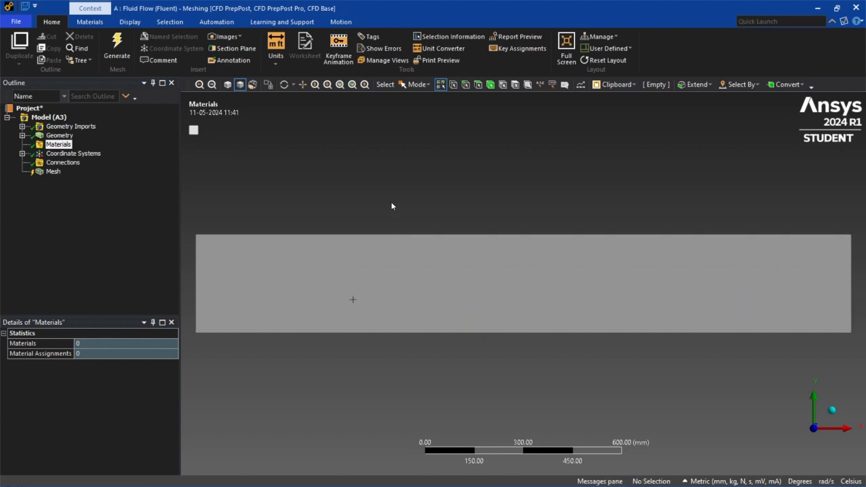
click(73, 153)
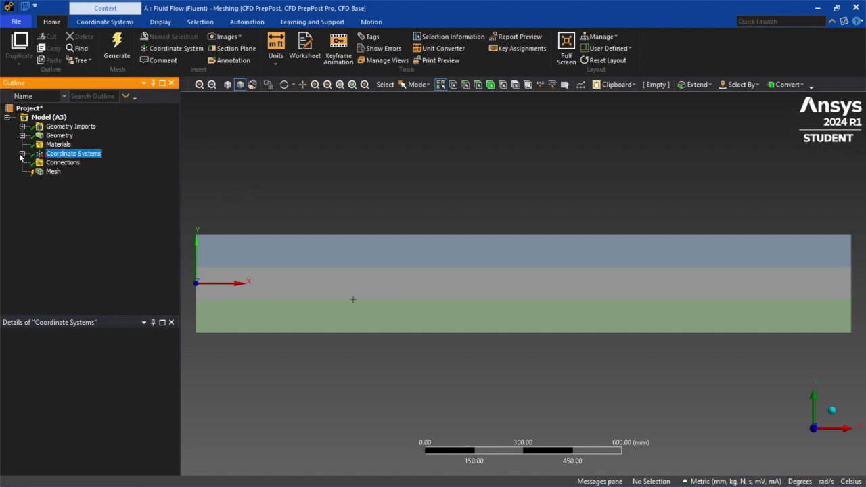
- Set the global mesh element size to 10 mm and generate the mesh
click(53, 172)
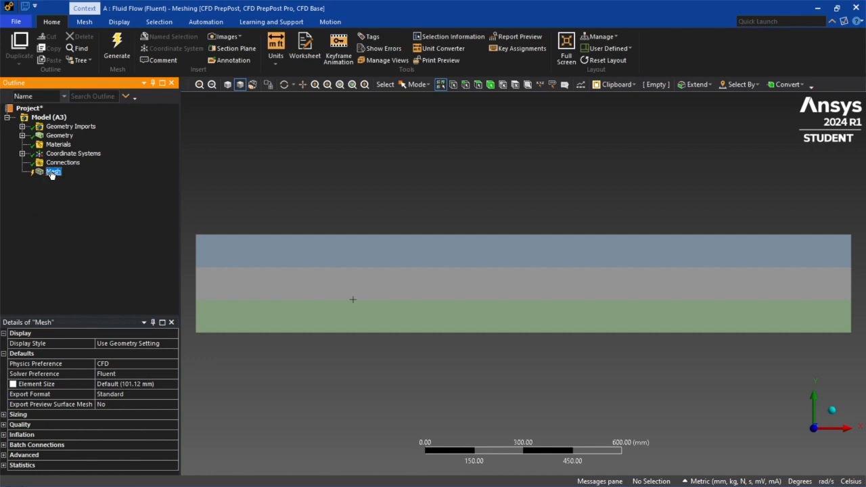
click(142, 385)
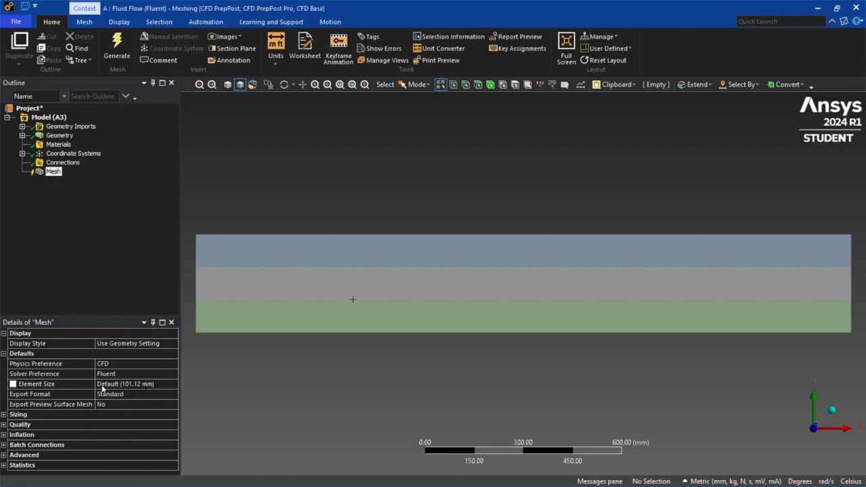
click(123, 385)
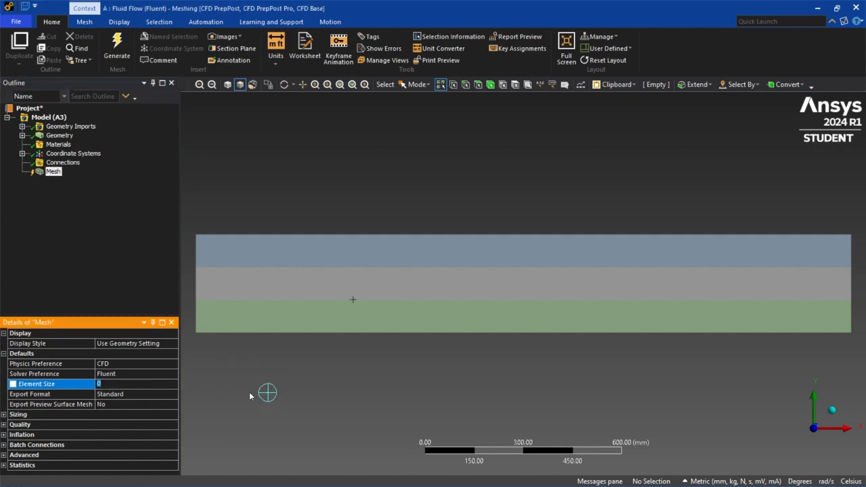
text(10)
key(Return)
right_click(53, 173)
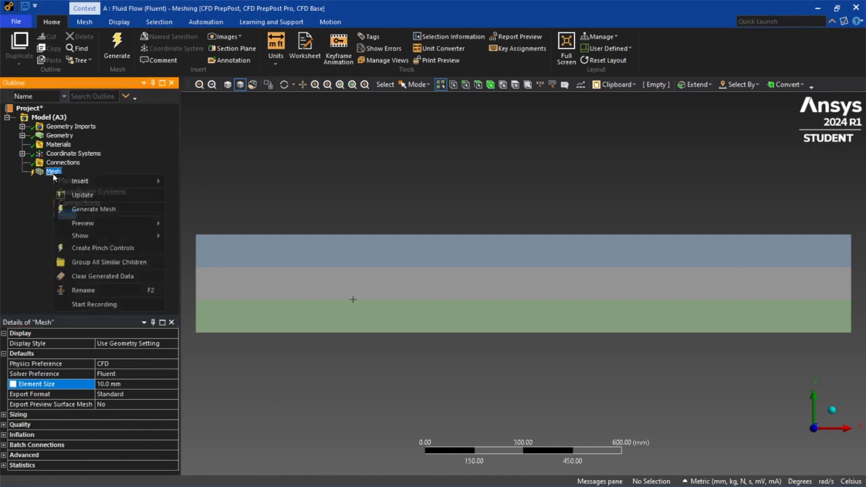
click(94, 209)
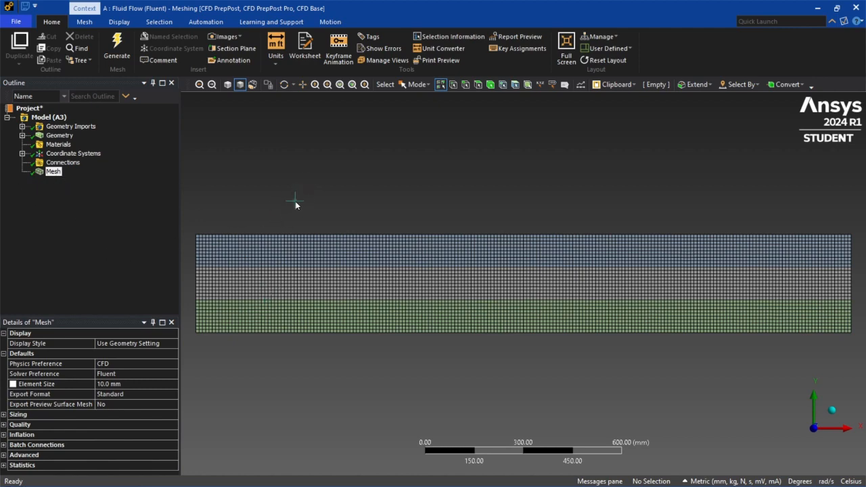
click(115, 385)
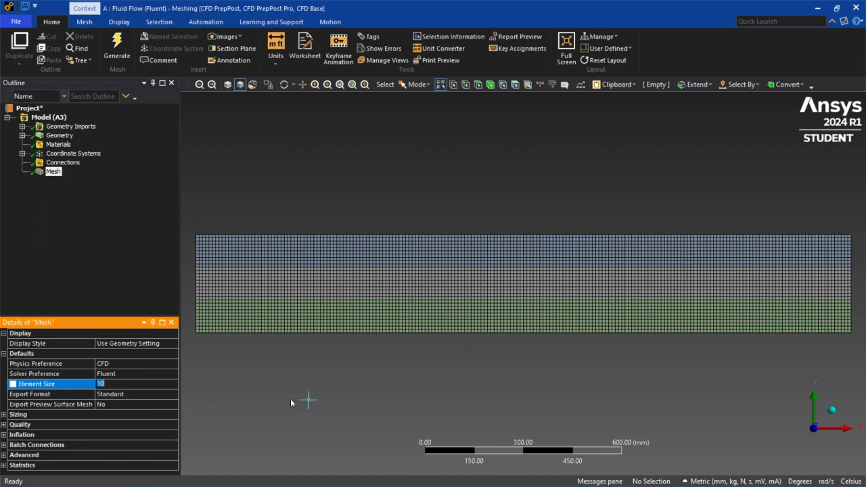
click(239, 388)
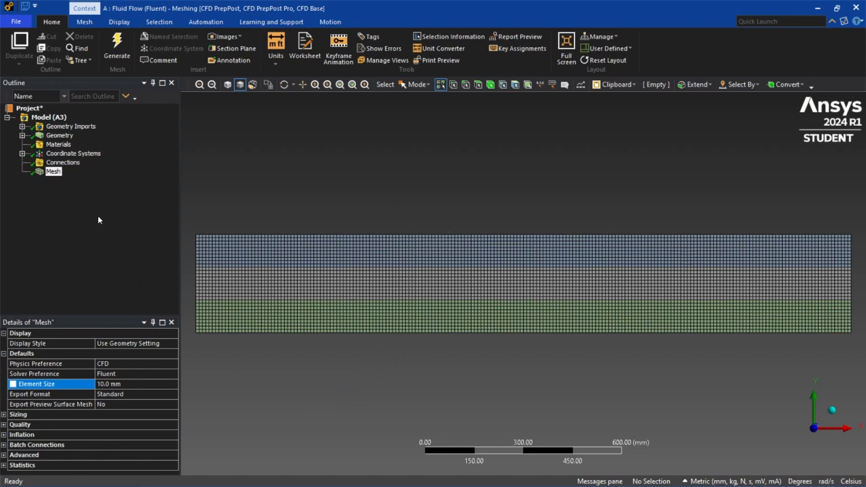
- Create a named selection "Inlet" from the left vertical edge of the middle fluid domain and check its location
click(52, 117)
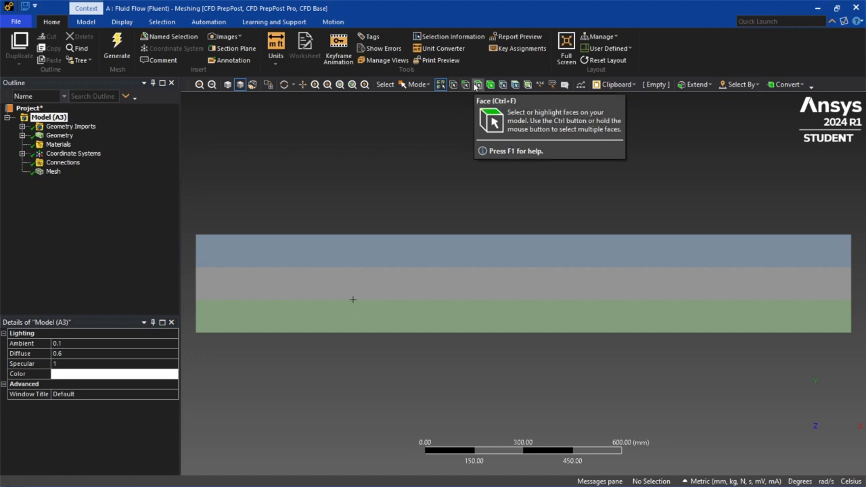
click(465, 86)
click(196, 282)
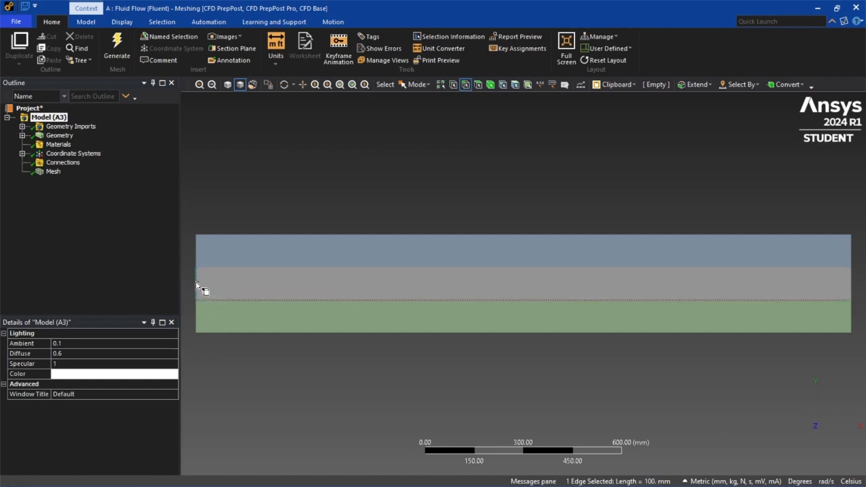
right_click(196, 286)
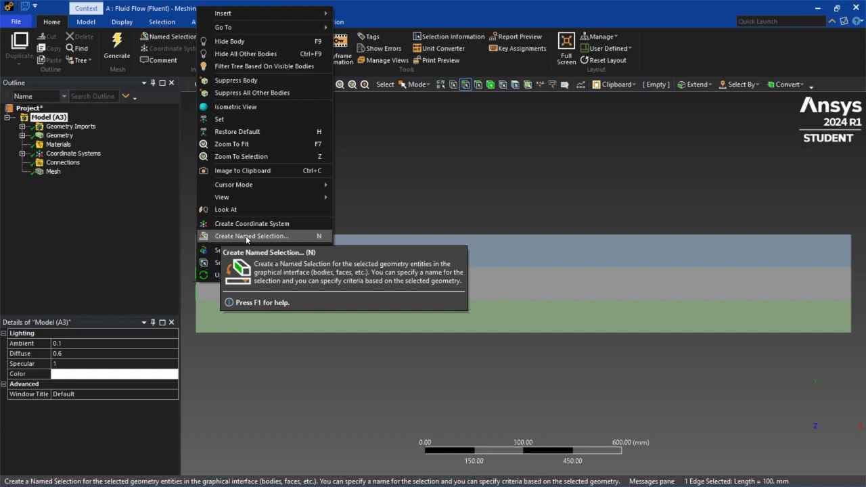
click(246, 236)
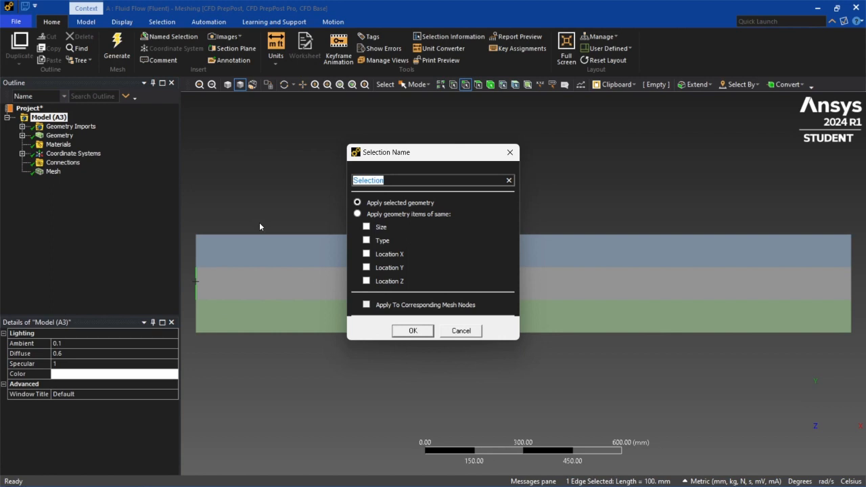
key(BackSpace)
text(Inlet)
click(412, 331)
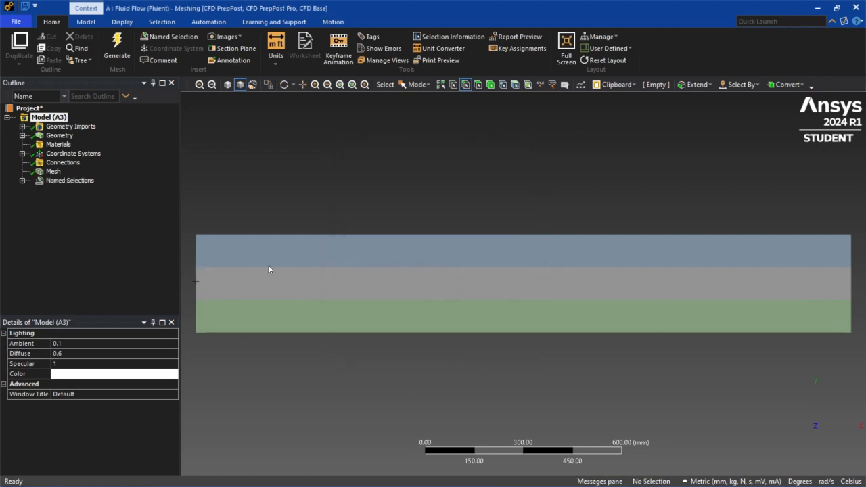
click(22, 182)
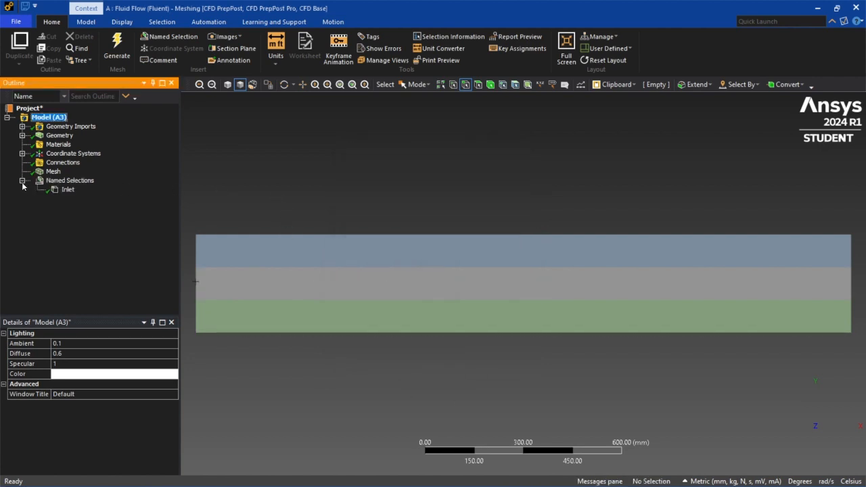
click(66, 190)
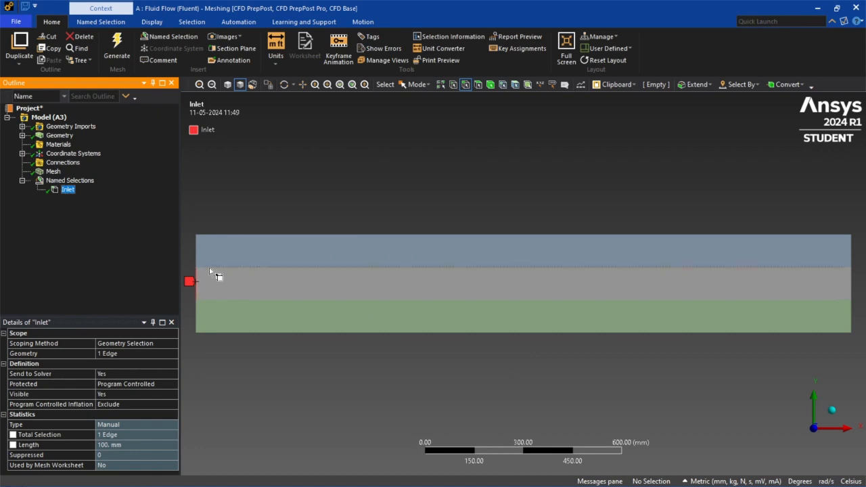
click(389, 203)
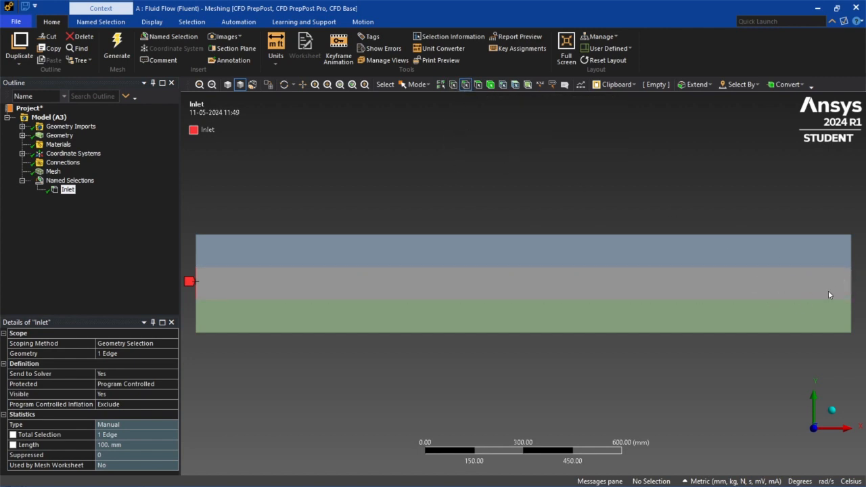
- Create a named selection "Outlet" from the right vertical edge of the fluid domain and compare its location with the Inlet
click(851, 284)
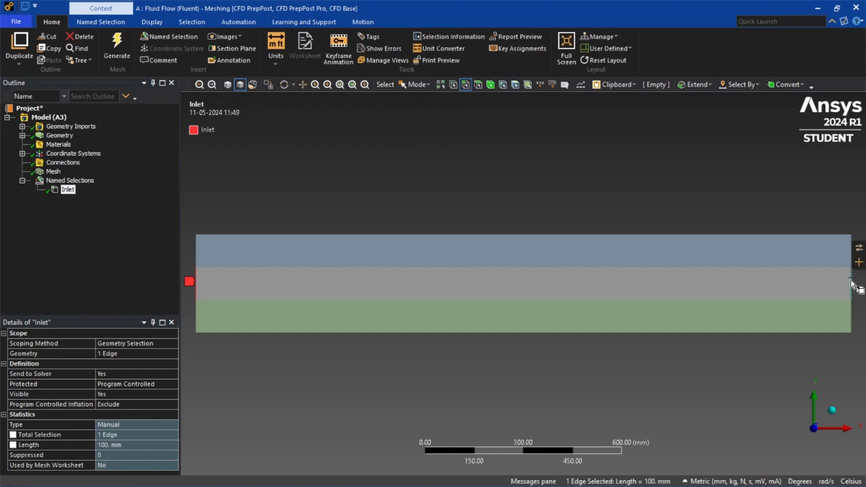
right_click(851, 284)
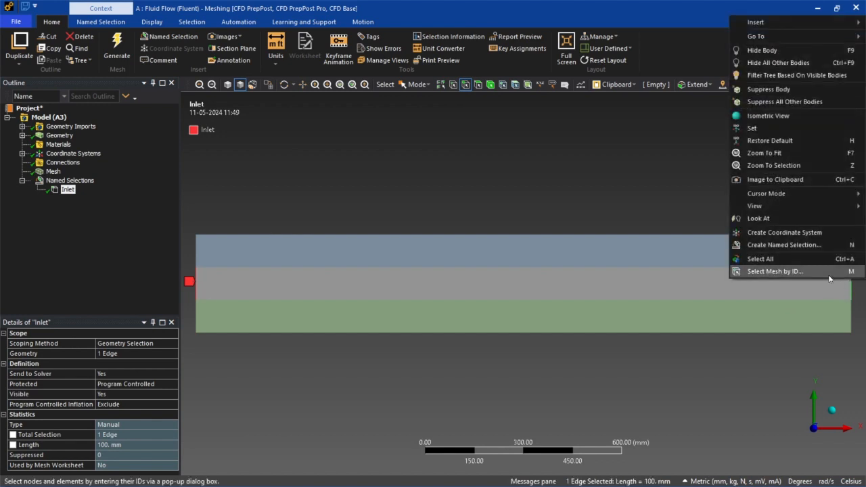
click(798, 248)
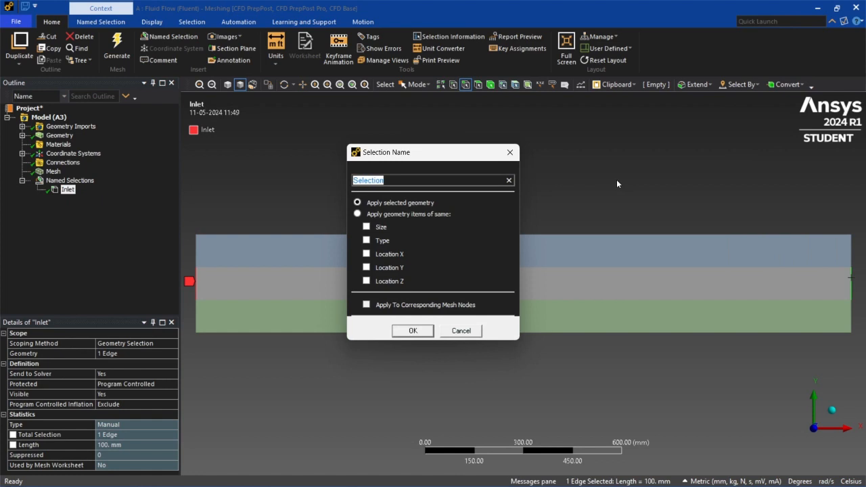
text(Outlet)
click(427, 333)
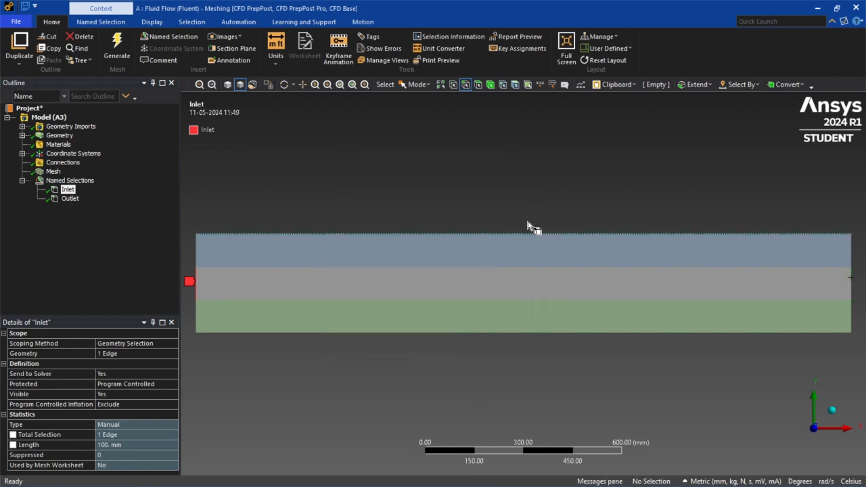
click(70, 199)
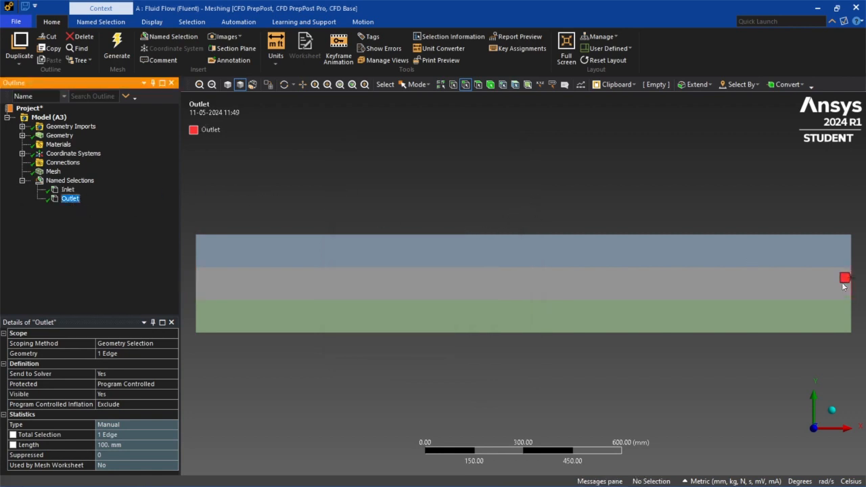
click(67, 190)
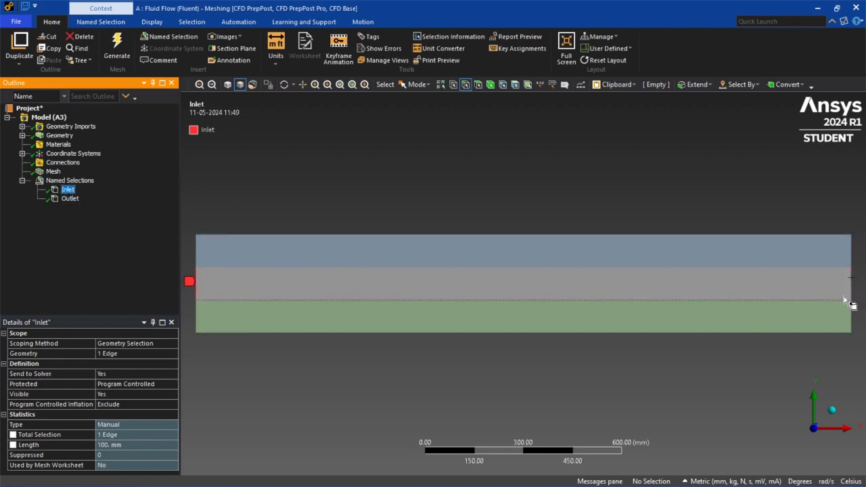
click(69, 198)
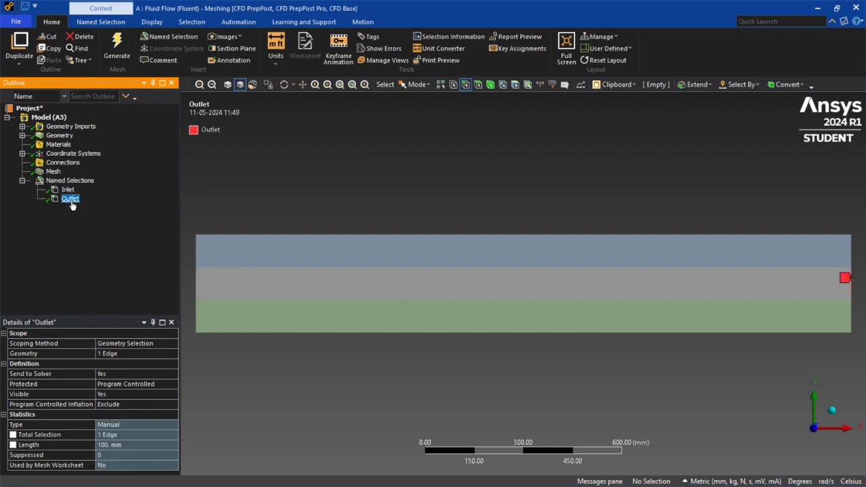
- Create a named selection "Top wall" from the face of the uppermost region
click(466, 84)
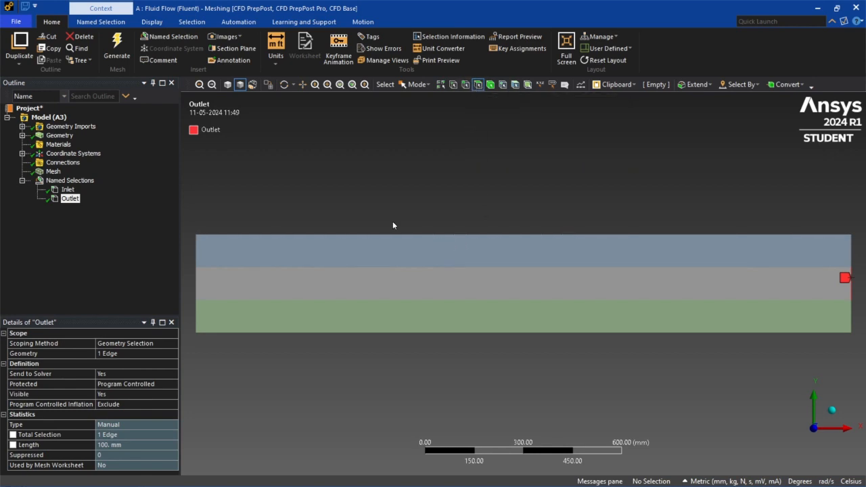
click(413, 255)
right_click(415, 251)
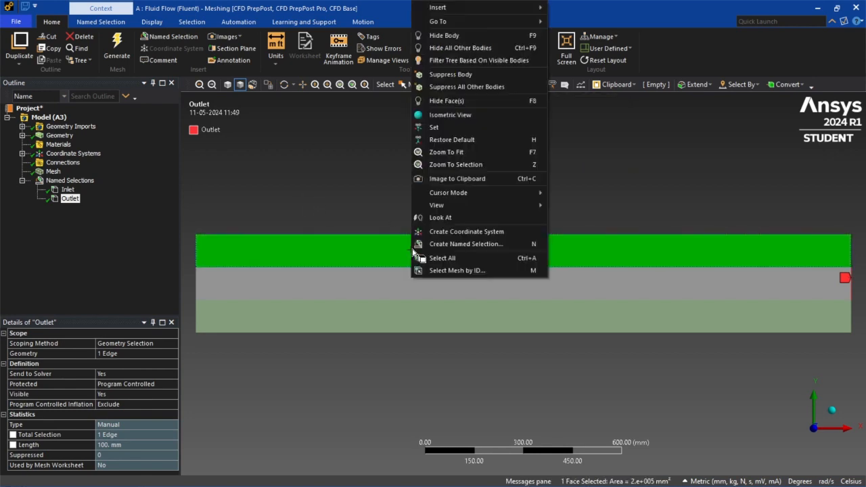
click(460, 349)
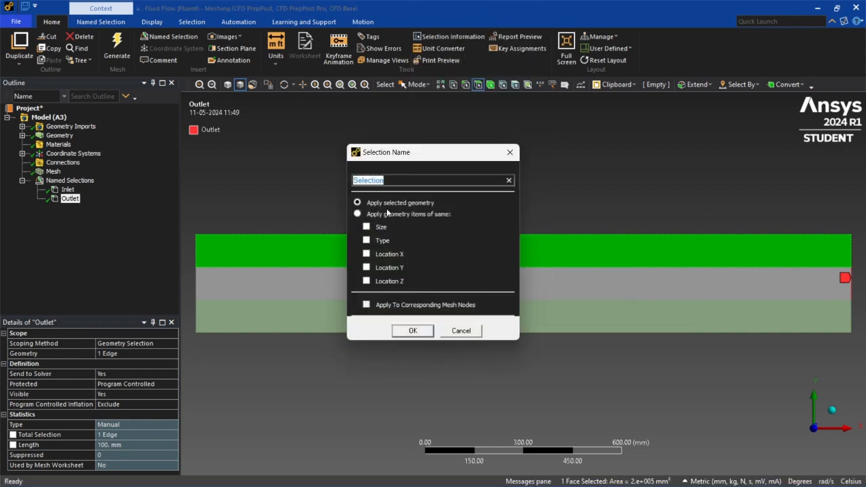
text(Top wall)
key(Return)
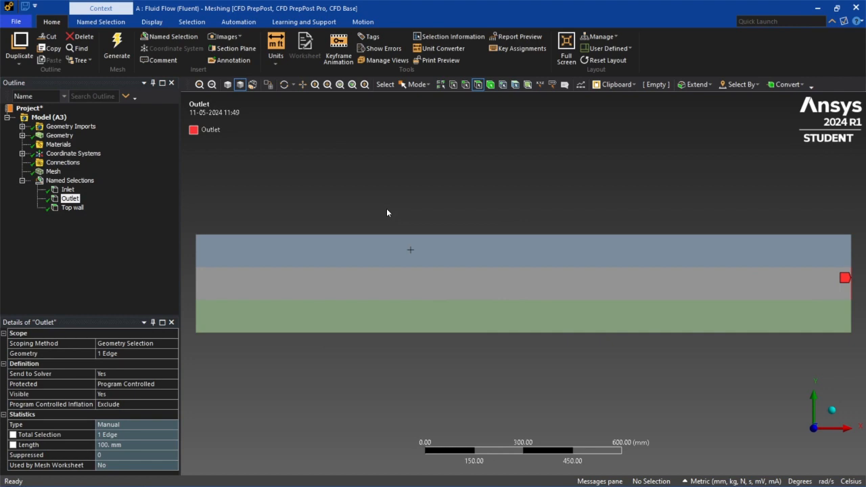
- Create a named selection "Bottom Wall" from the face of the lowest region
click(433, 313)
right_click(432, 313)
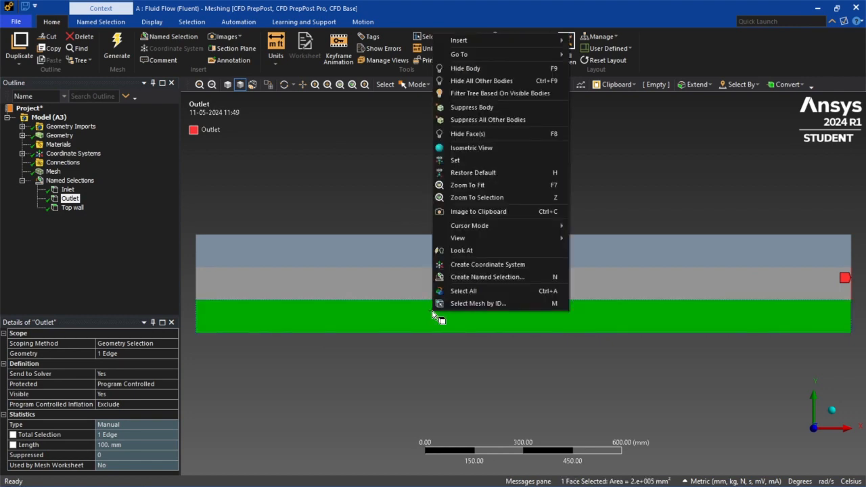
click(477, 277)
text(B)
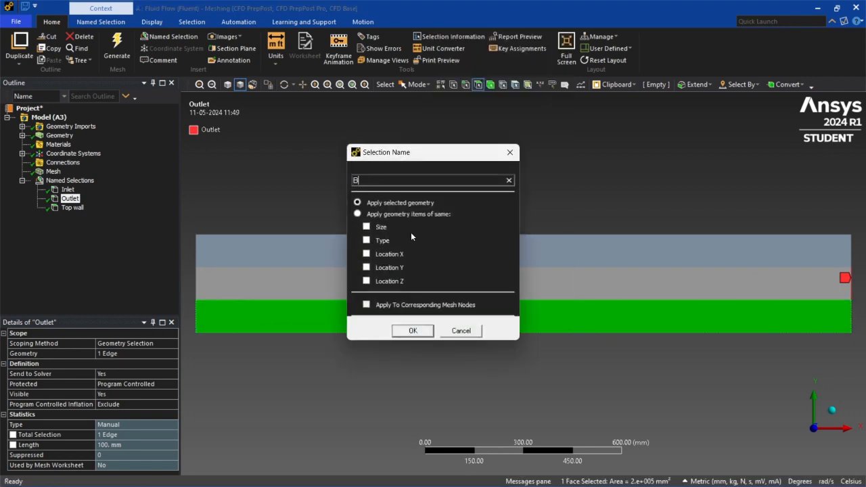
text(ottom Wall)
key(Return)
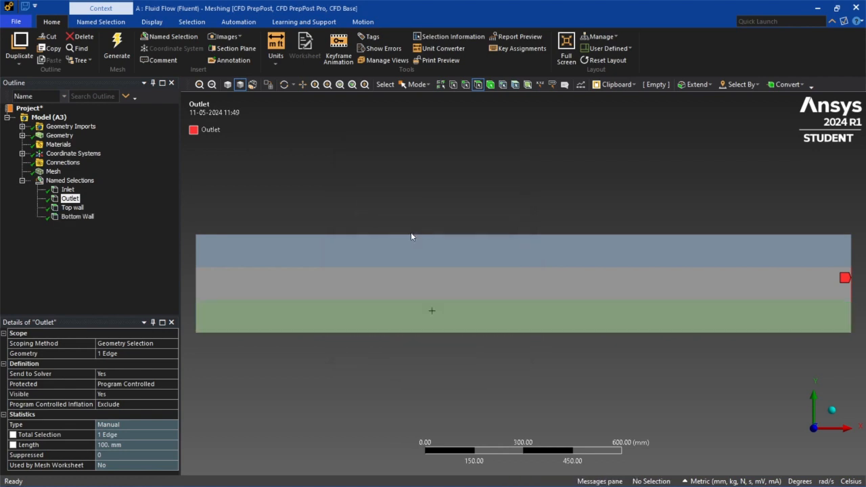
- Check which faces the Top wall and Bottom Wall named selections cover on the model
click(72, 207)
click(77, 216)
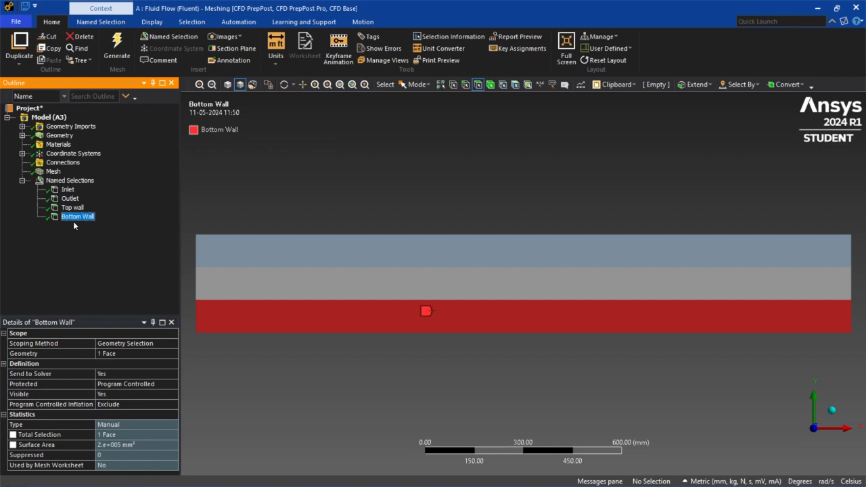
key(Up)
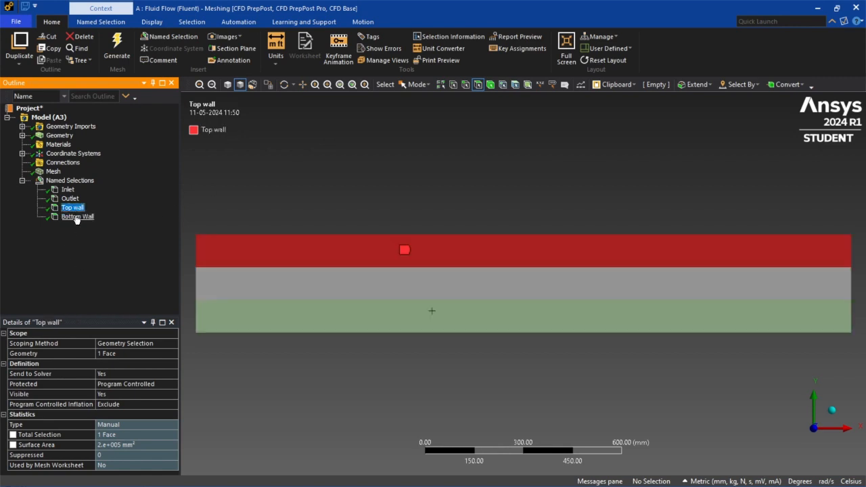
click(76, 216)
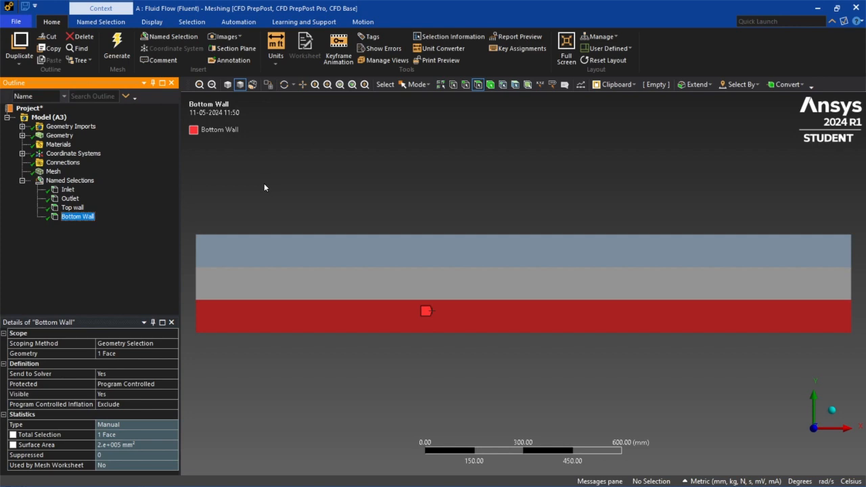
click(72, 207)
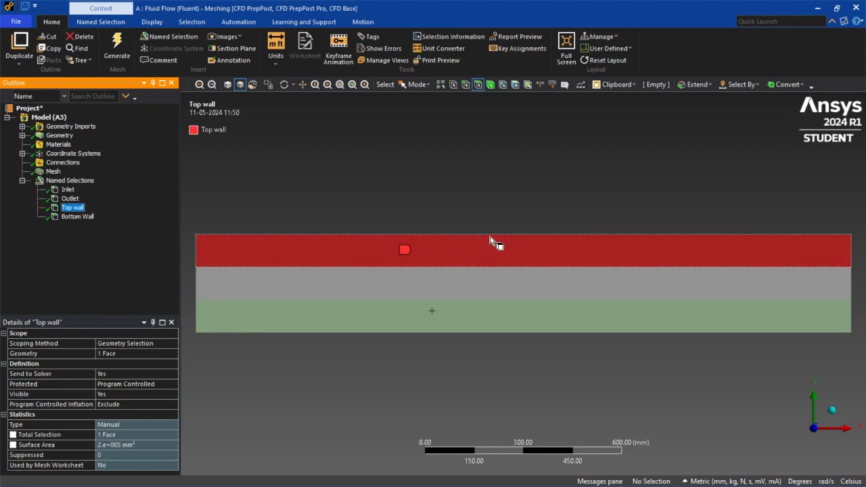
click(469, 304)
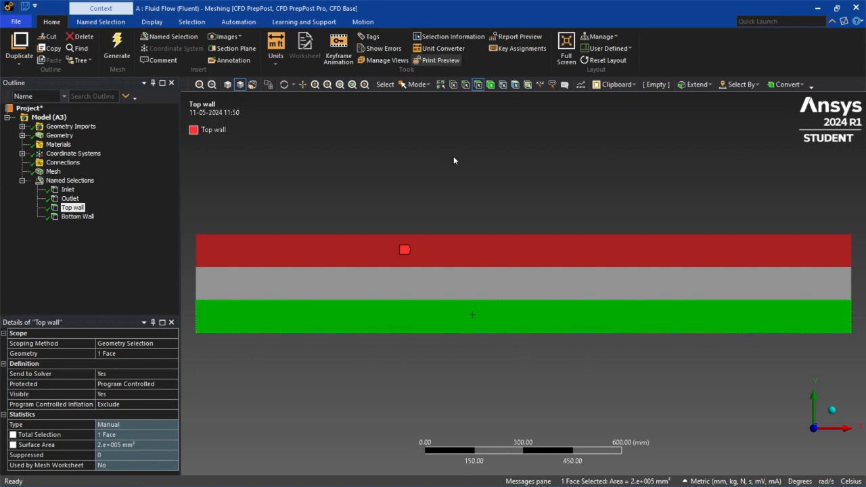
click(471, 226)
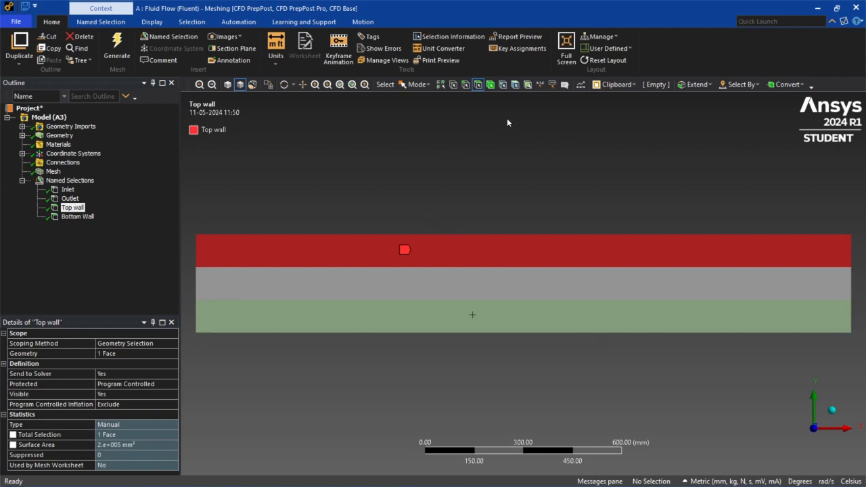
- Create a named selection "TOP" from the upper outer horizontal edge of the top wall
click(466, 86)
click(424, 235)
right_click(425, 235)
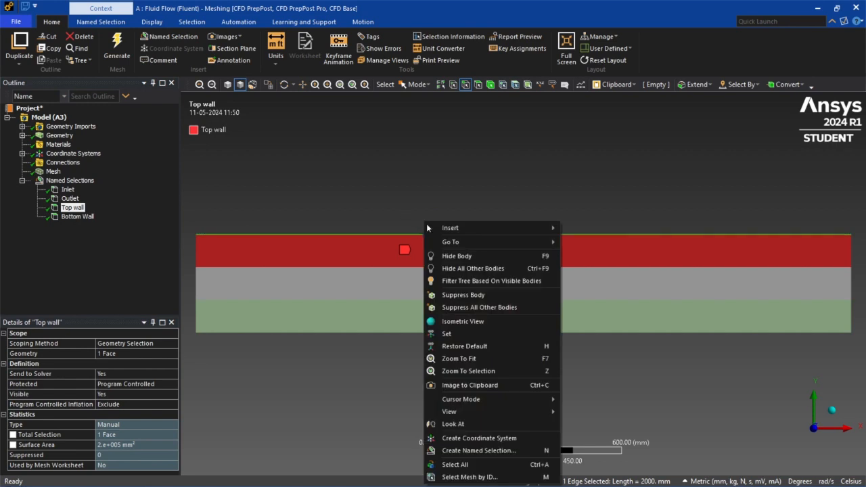
click(468, 451)
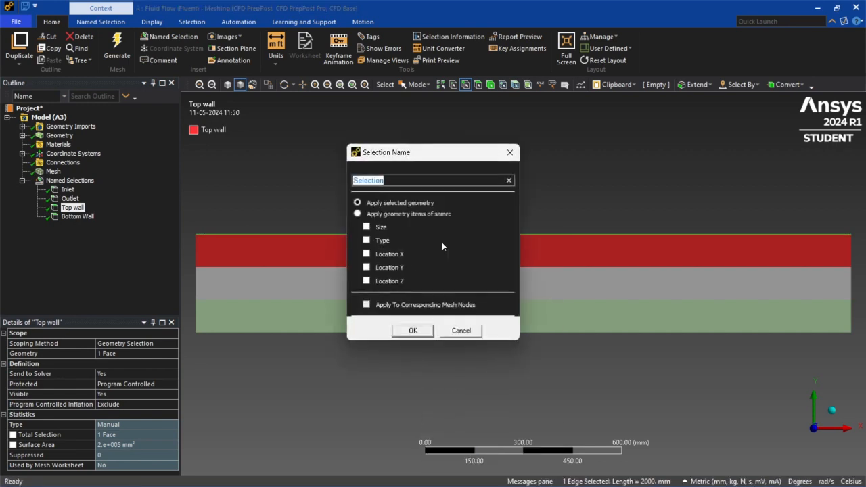
text(TOP)
click(413, 330)
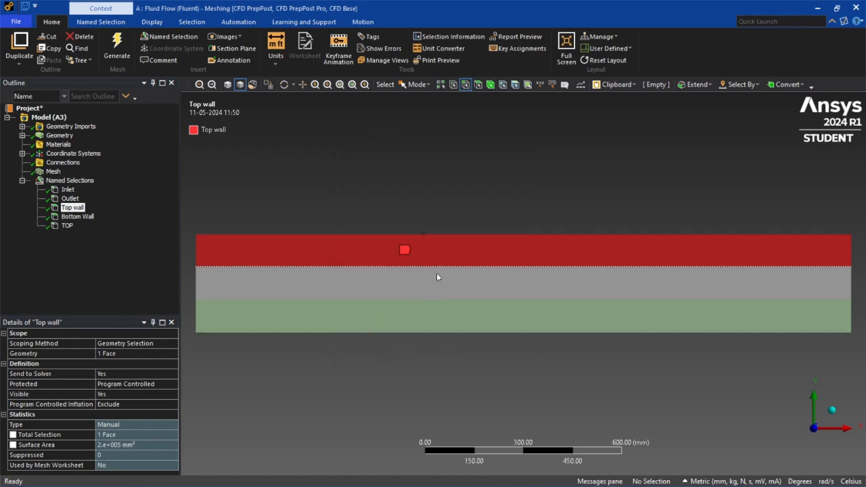
- Create a named selection "BOTTOM" from the lower outer horizontal edge of the bottom wall
click(453, 333)
right_click(453, 333)
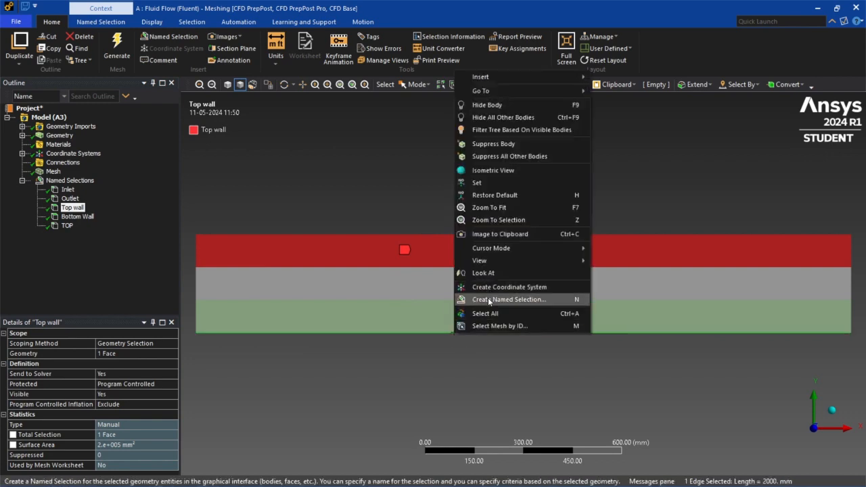
click(488, 299)
text(BOTTOM)
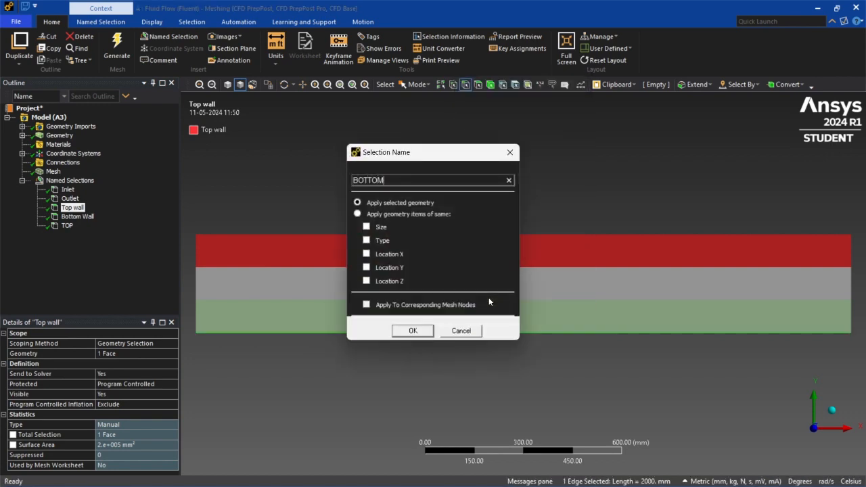
key(Return)
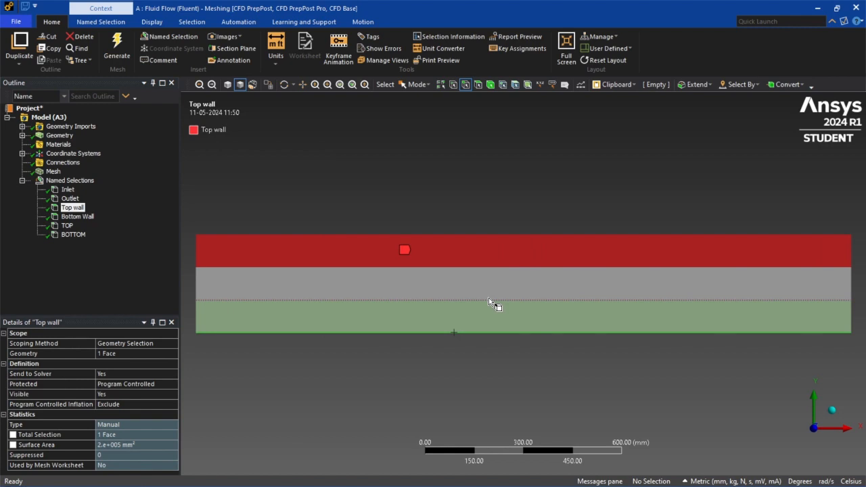
- Review the locations of all the inlet, outlet, wall and outer edge named selections, and inspect the mesh
click(74, 234)
click(68, 226)
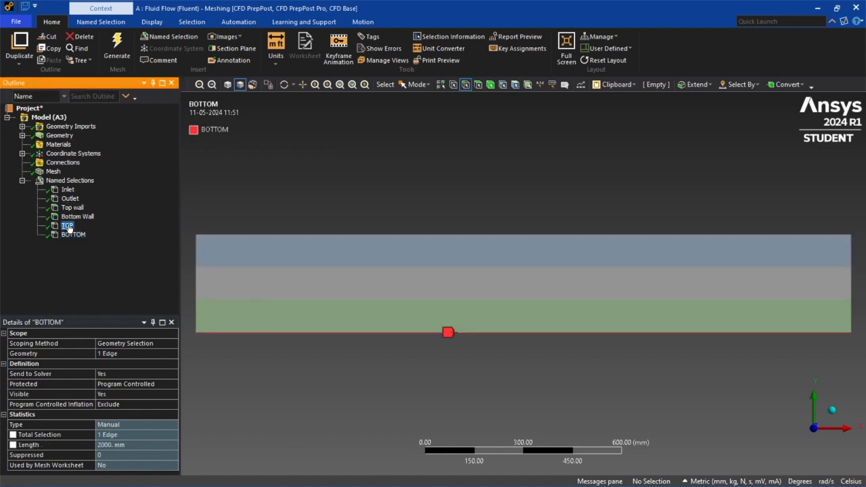
click(73, 215)
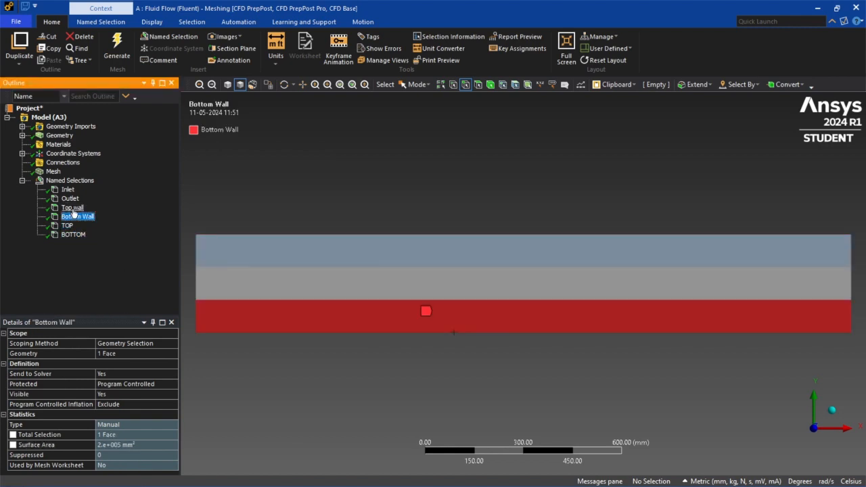
click(72, 207)
click(70, 198)
click(67, 190)
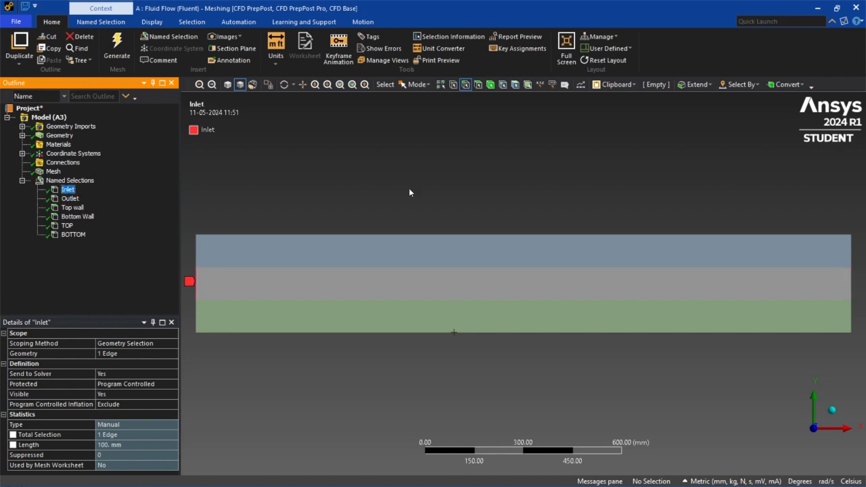
click(54, 171)
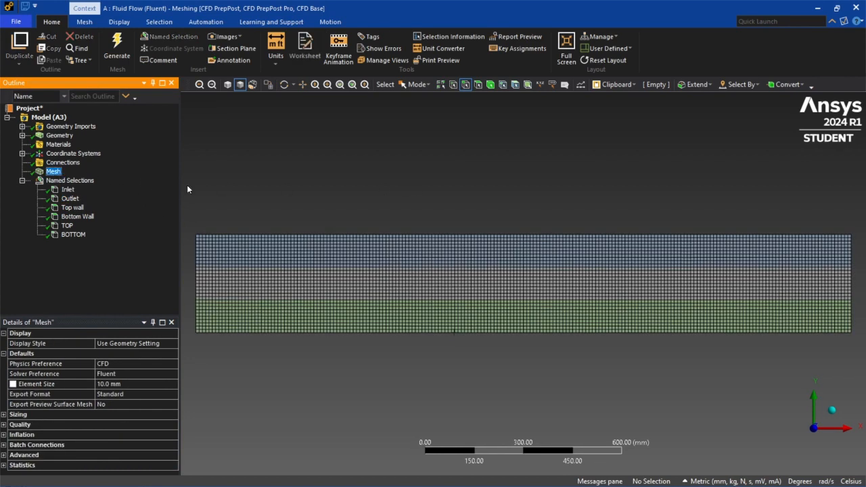
click(88, 192)
click(90, 199)
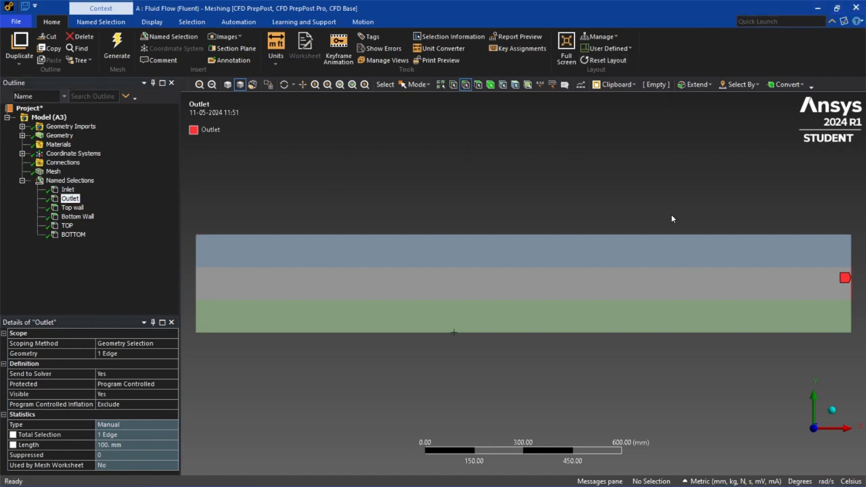
click(73, 234)
click(68, 226)
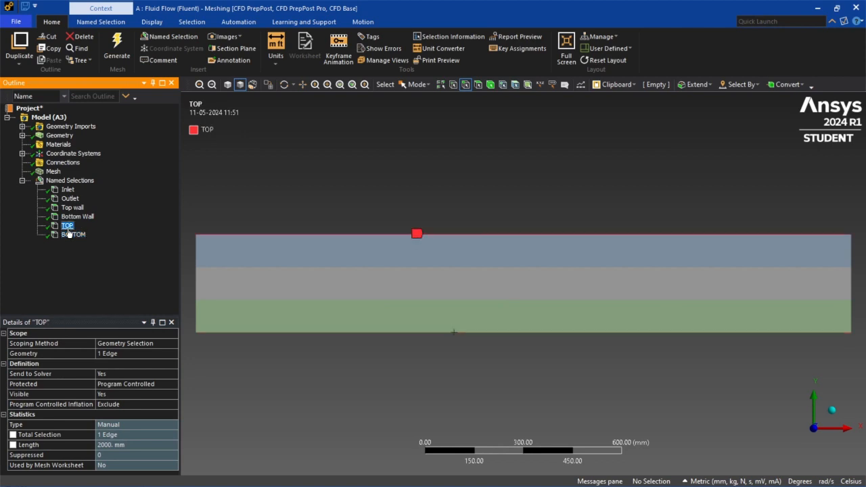
click(73, 218)
click(73, 207)
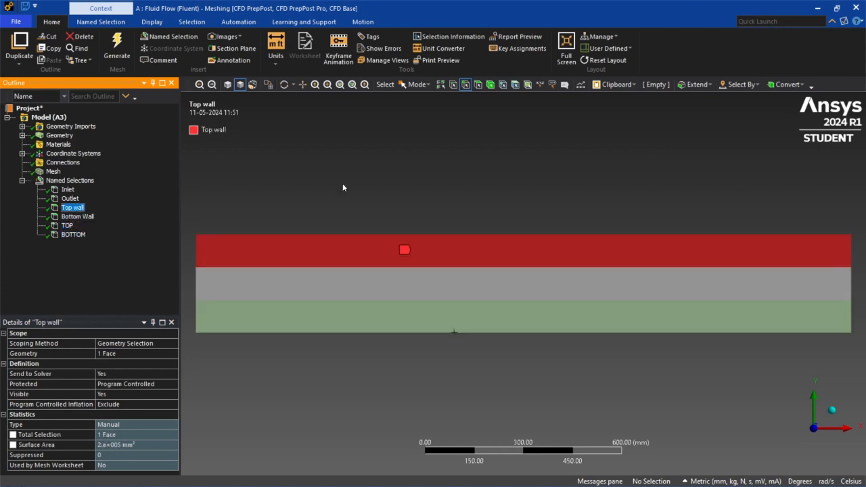
- Close the meshing window and update the Mesh cell of the Fluid Flow (Fluent) system in Workbench
click(856, 8)
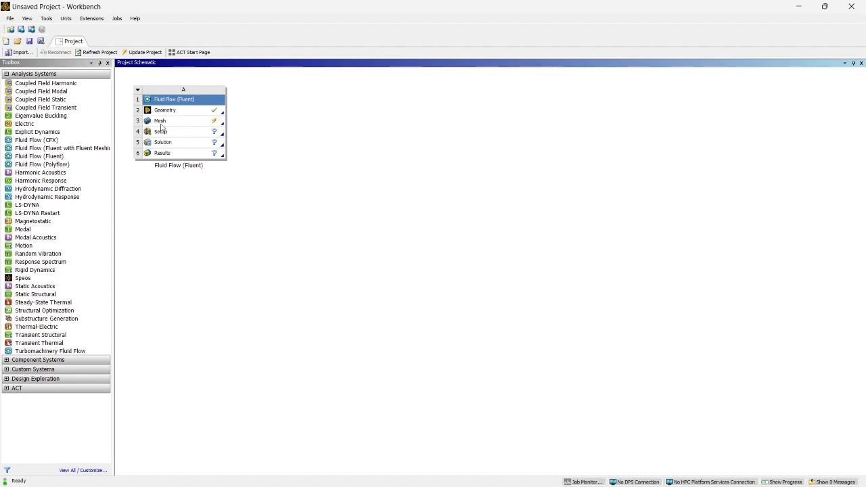
right_click(177, 120)
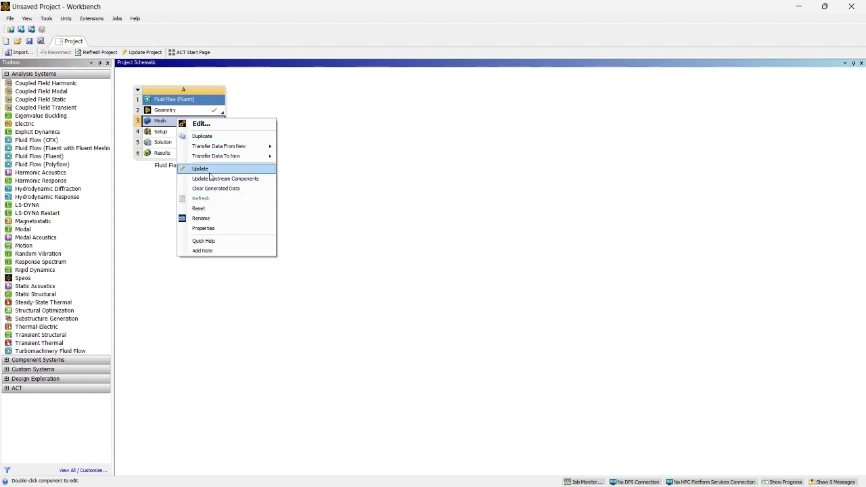
click(209, 169)
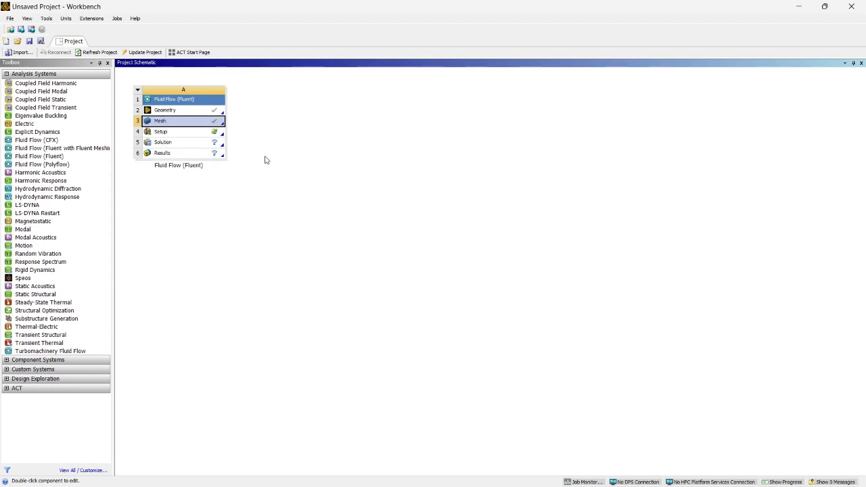
- Open the Setup cell and start Fluent with Double Precision enabled and 3 solver processes
double_click(183, 134)
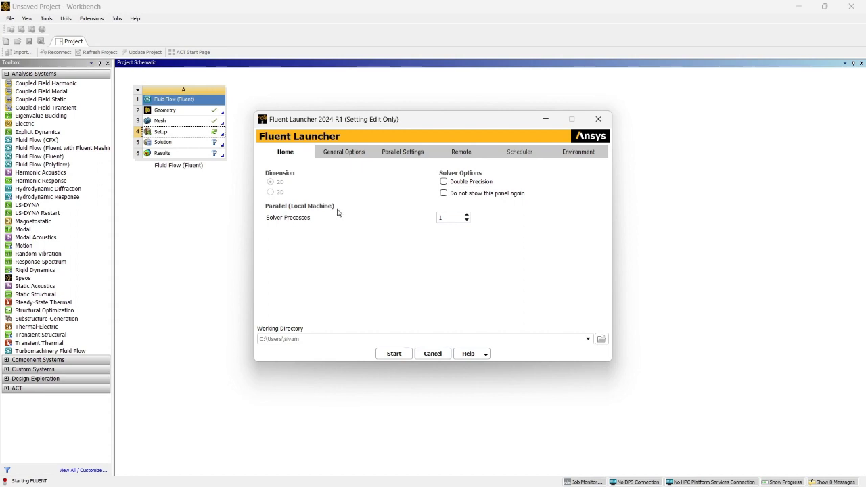
click(446, 180)
click(466, 215)
text(3)
click(398, 353)
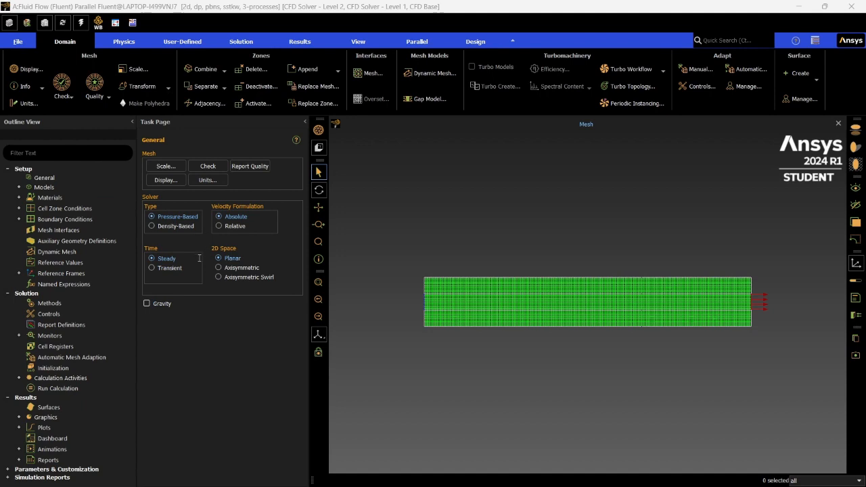
- Enable the Energy Equation in the energy model settings
double_click(45, 187)
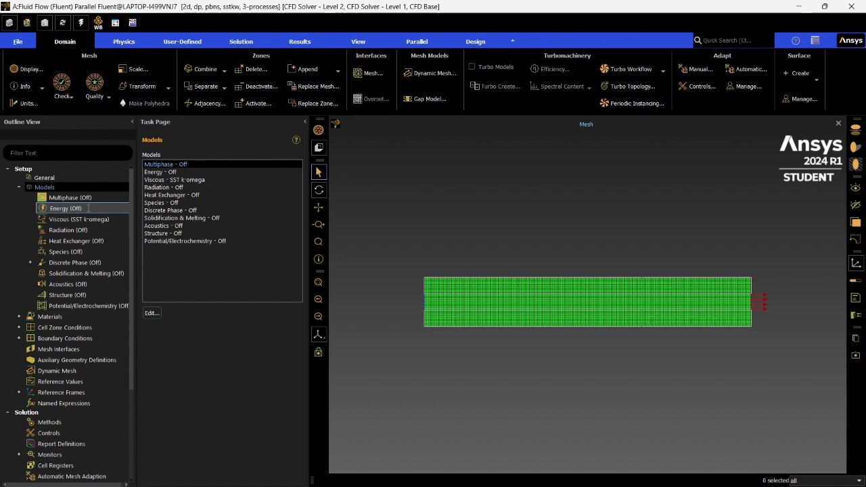
double_click(88, 208)
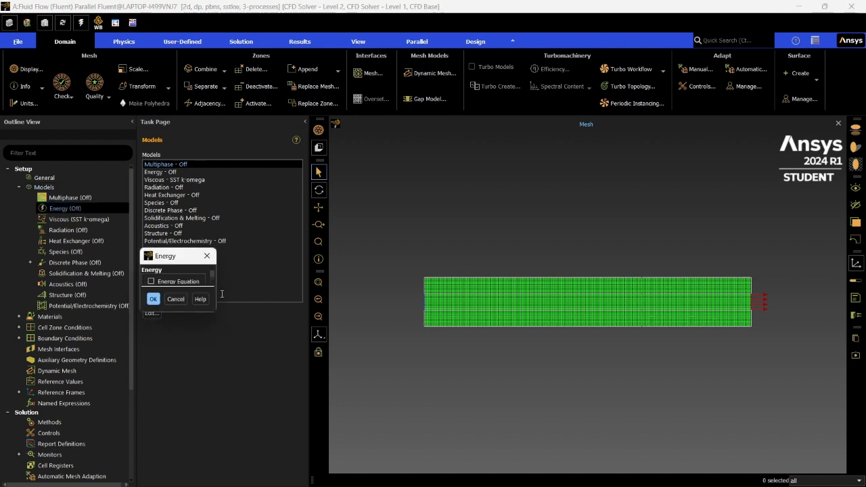
click(152, 281)
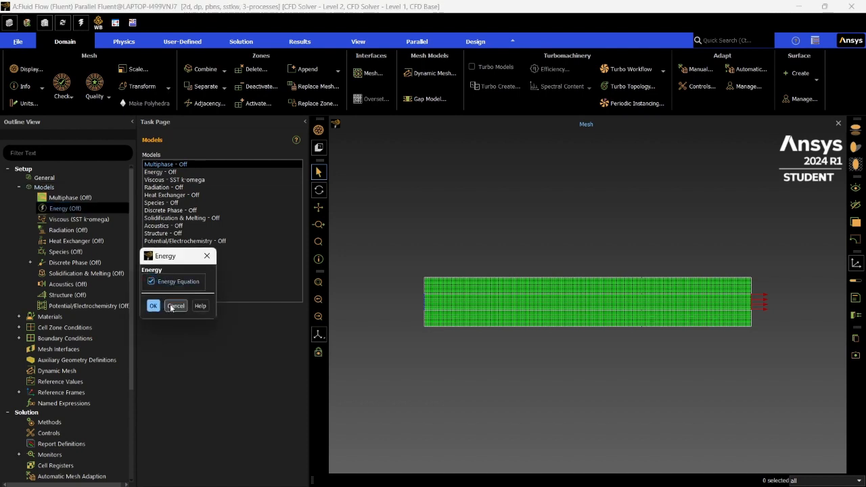
click(153, 305)
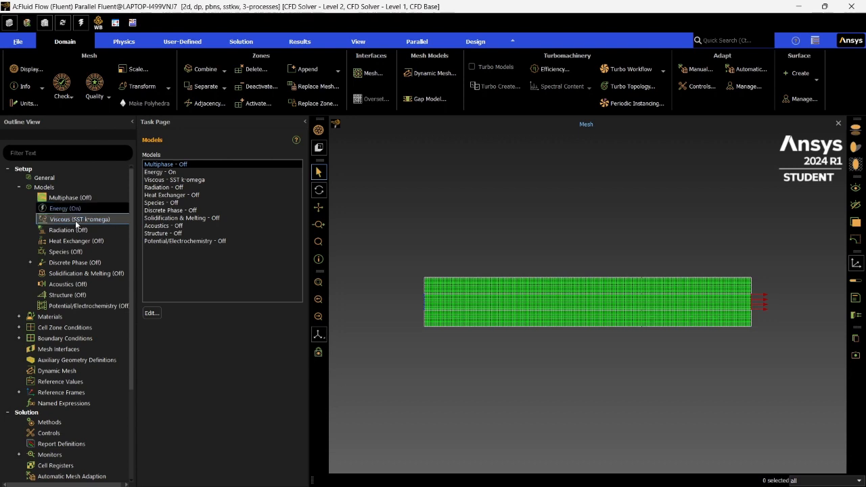
- Set the viscous model to Laminar
double_click(73, 219)
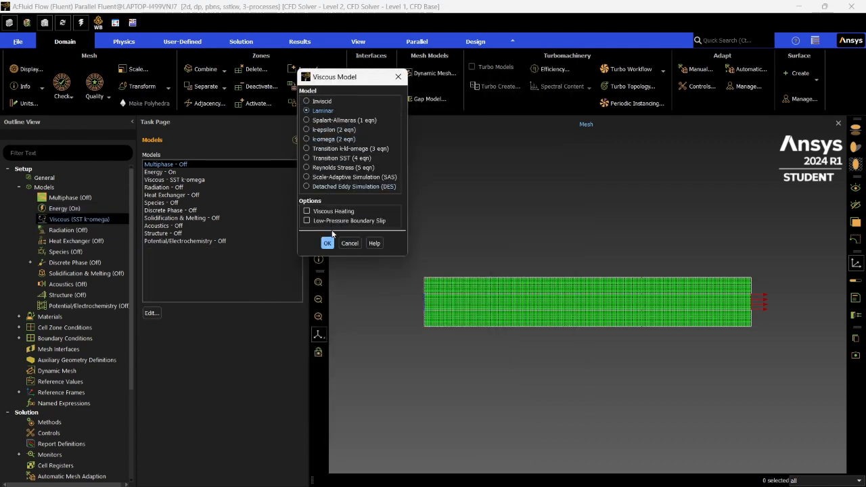
click(325, 243)
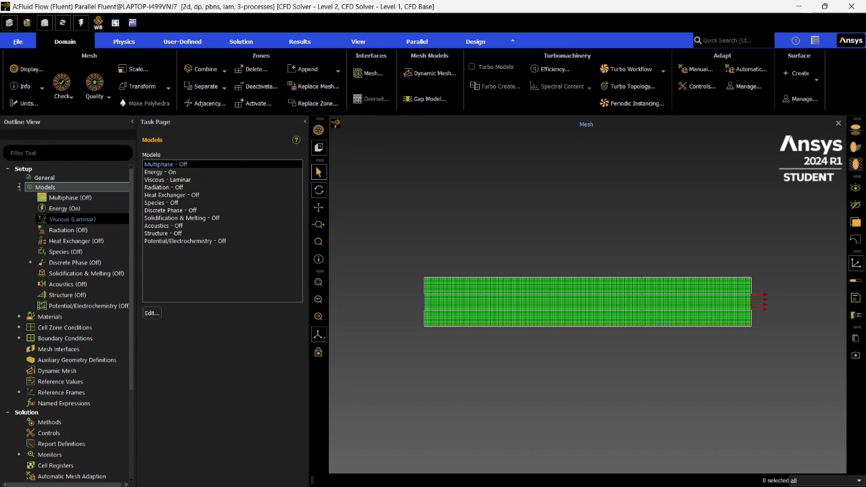
click(18, 187)
- Open the air material under the fluid materials for editing
double_click(51, 198)
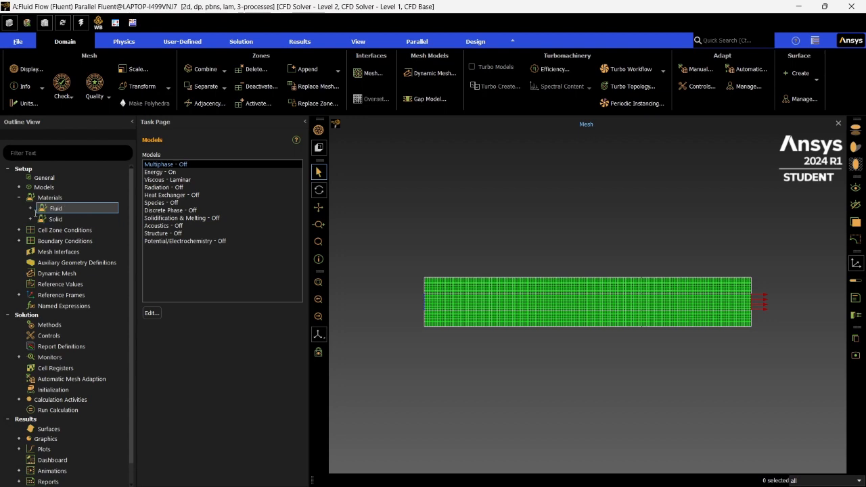
click(30, 208)
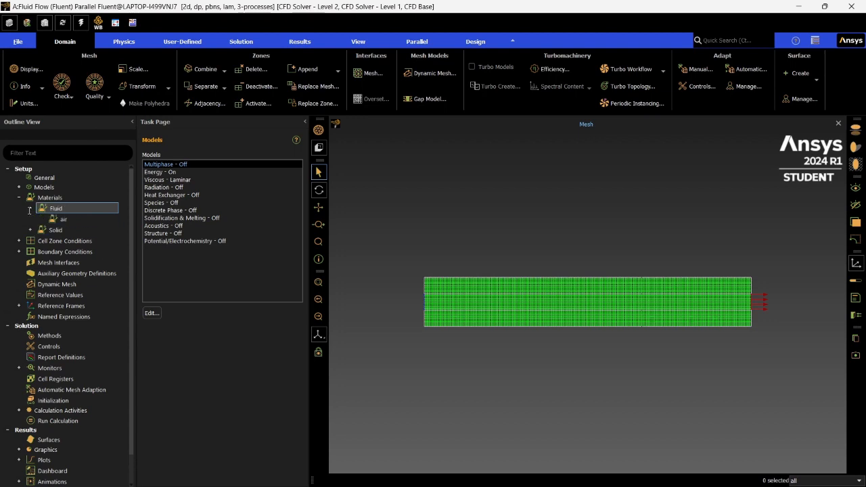
double_click(68, 207)
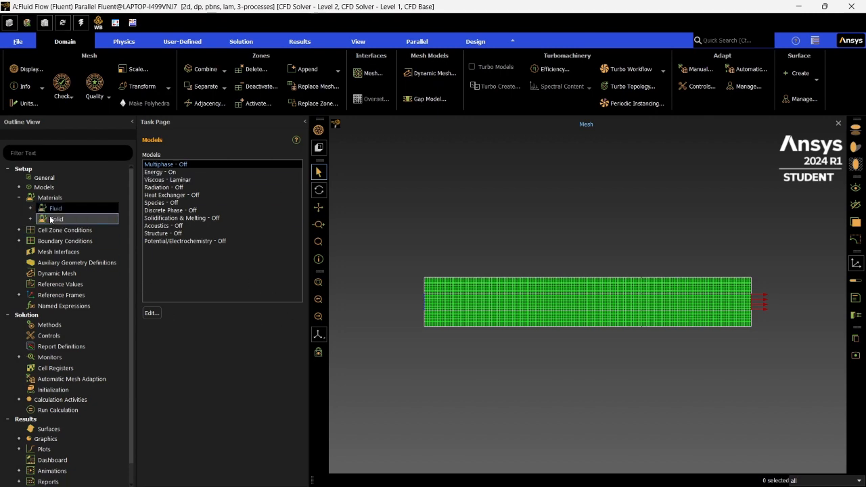
click(31, 207)
double_click(59, 218)
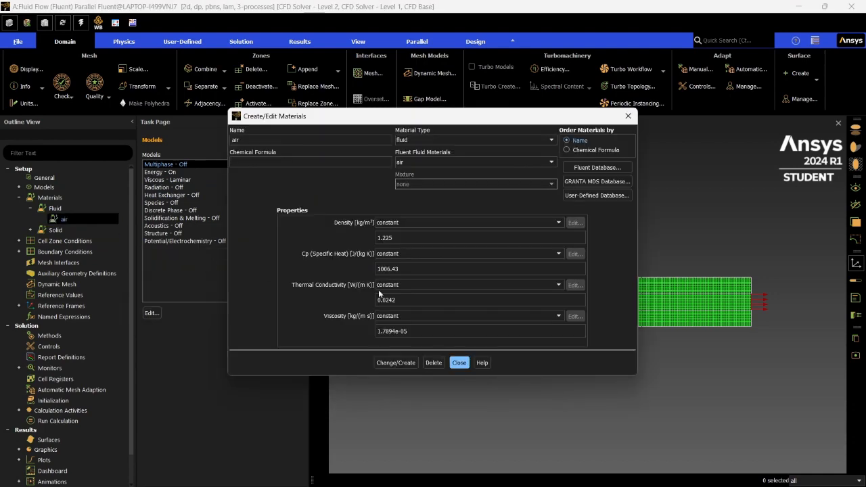
drag(452, 119, 343, 202)
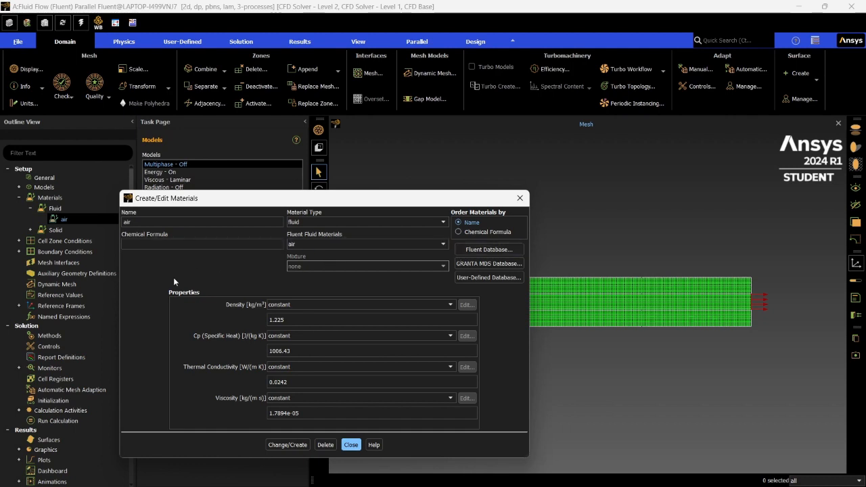
- Copy water-liquid (h2o<l>) from the Fluent database into the case's fluid materials and close the material dialogs
click(479, 250)
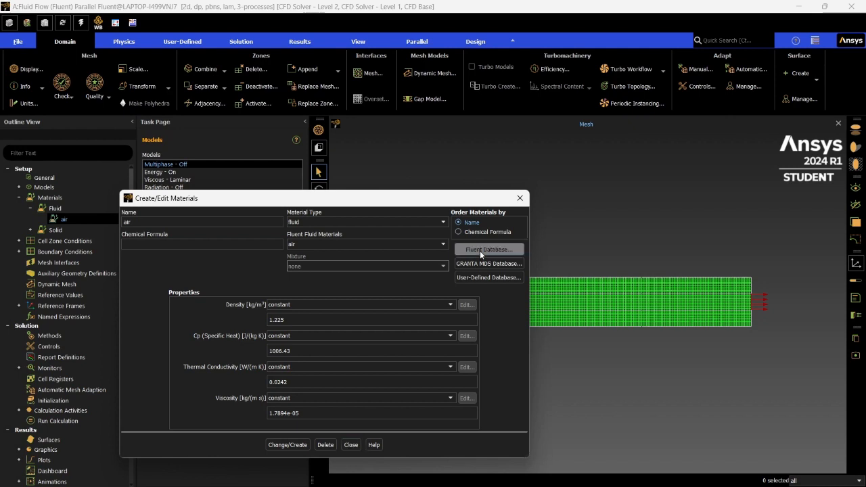
drag(250, 261, 220, 219)
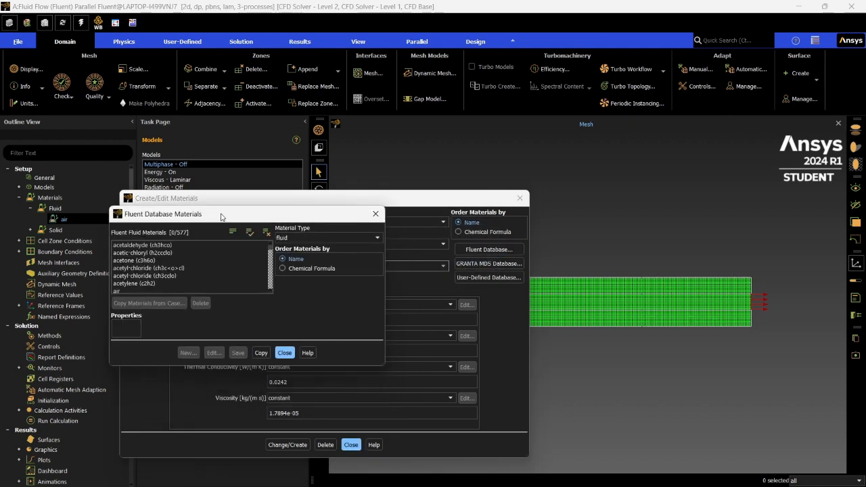
drag(269, 250, 272, 301)
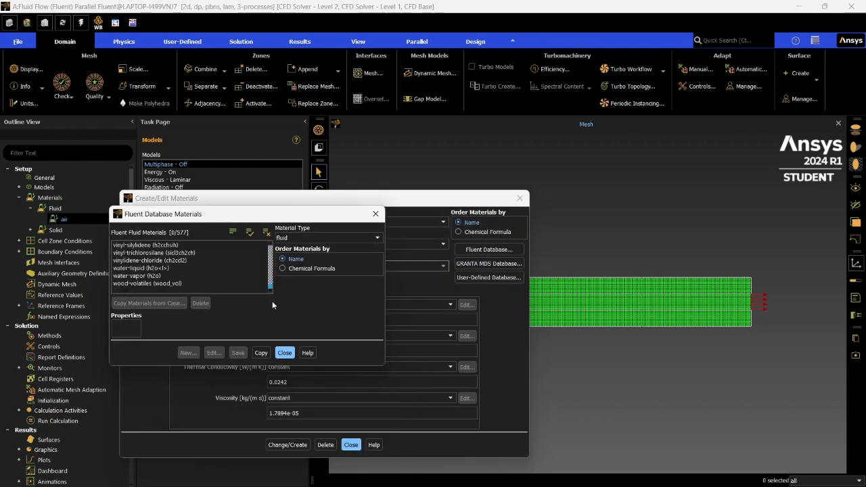
click(148, 267)
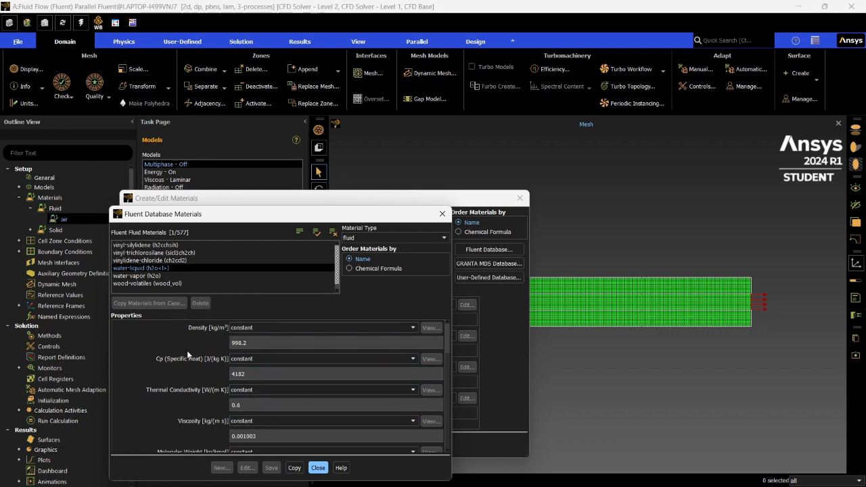
click(295, 468)
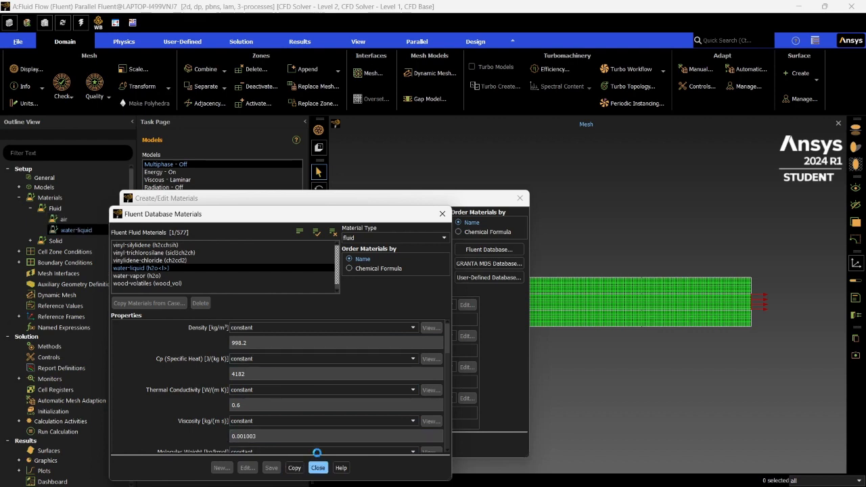
click(318, 468)
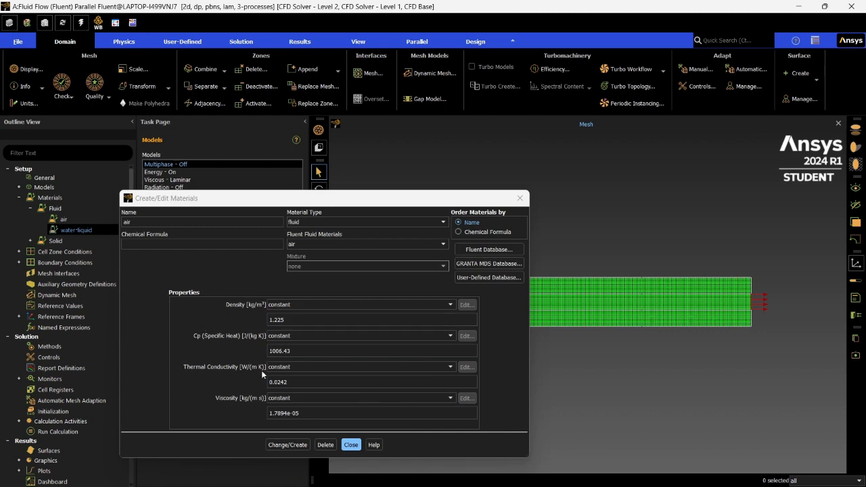
click(277, 411)
click(349, 444)
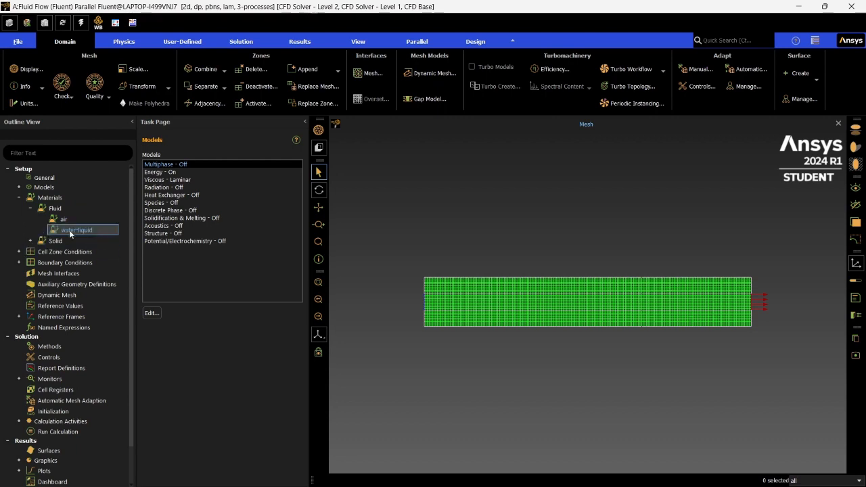
- Check which material is defined under the solid materials, and collapse the materials branch
click(54, 241)
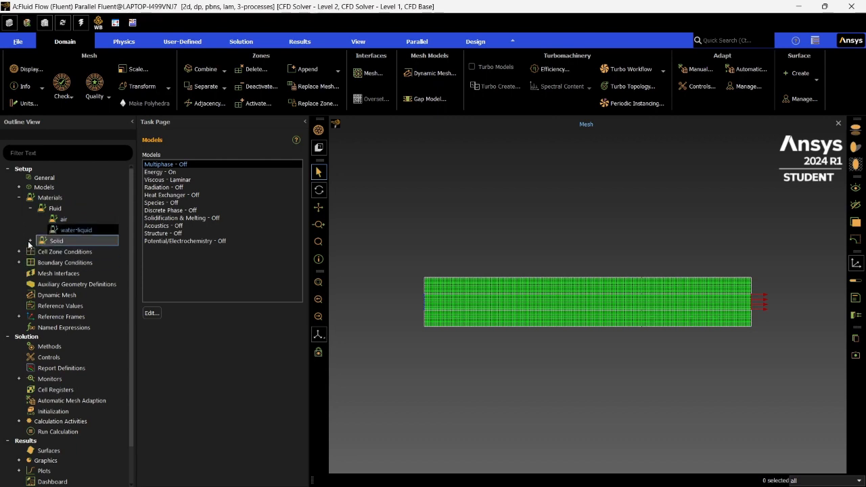
click(31, 240)
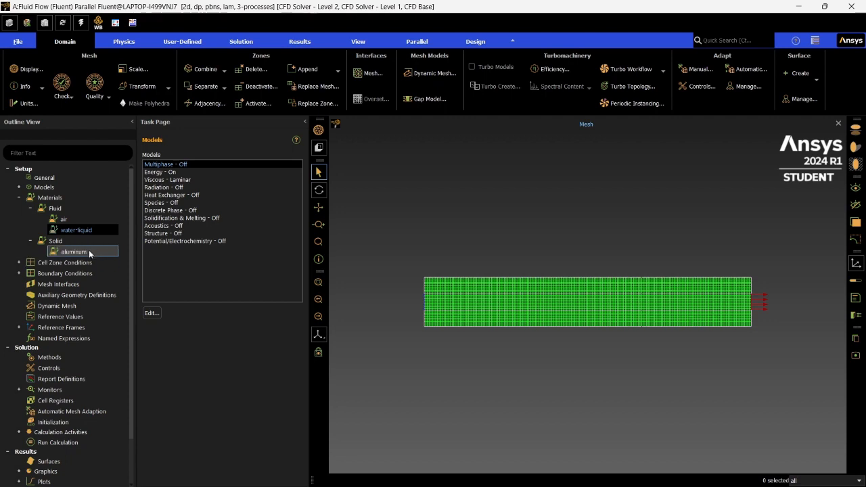
click(31, 241)
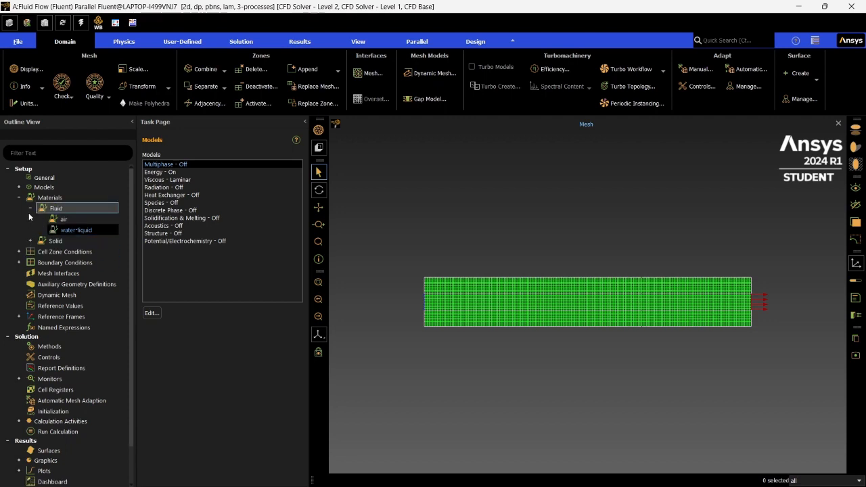
click(29, 208)
click(19, 198)
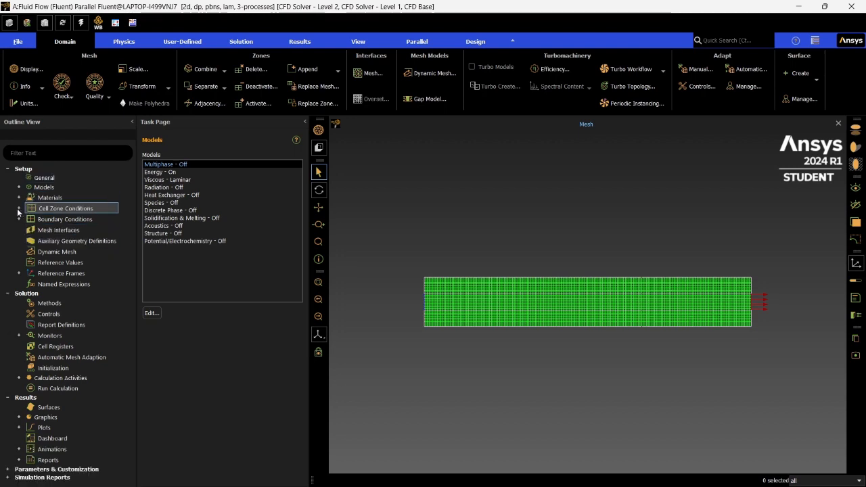
- Open the boundary conditions and review the types of the inlet, outlet, bottom, top and interior-top_wall zones
double_click(43, 219)
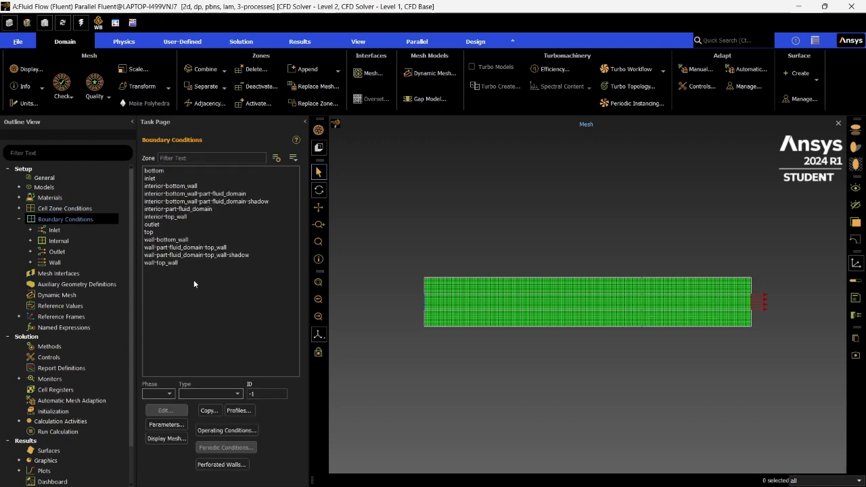
click(177, 177)
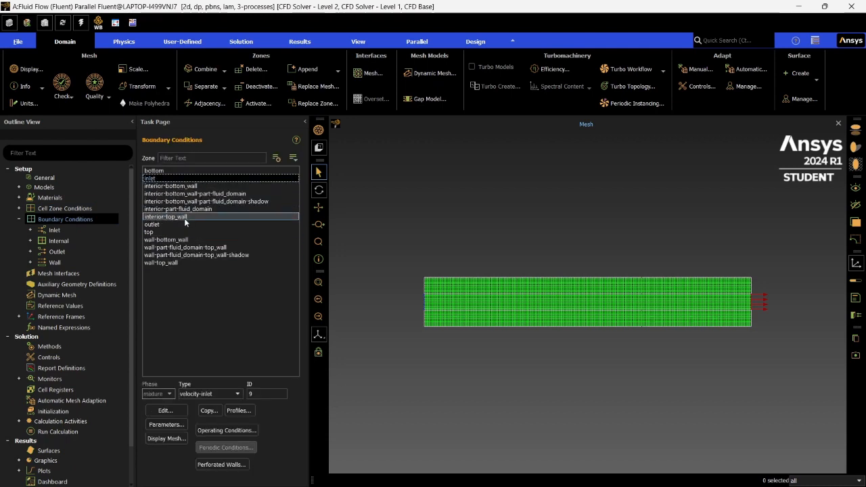
click(180, 224)
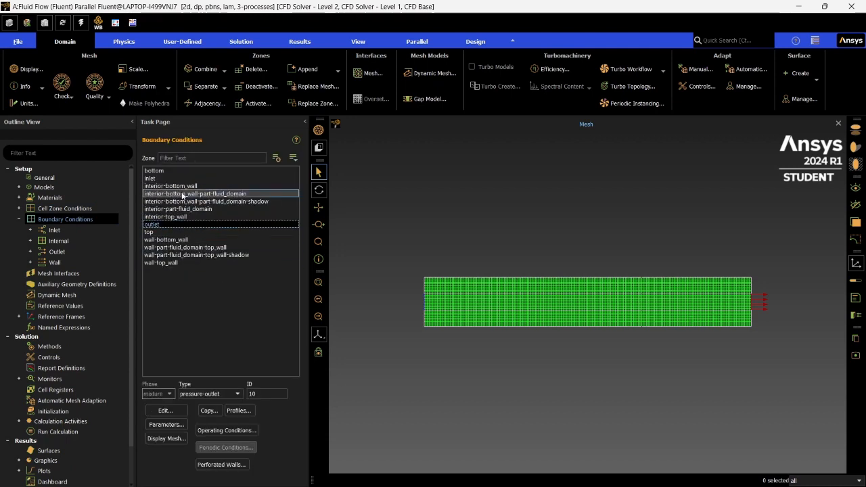
click(183, 170)
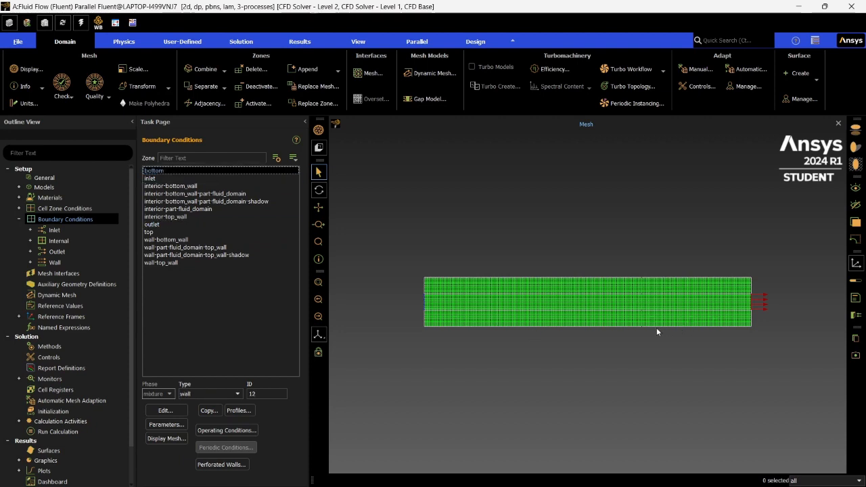
click(169, 232)
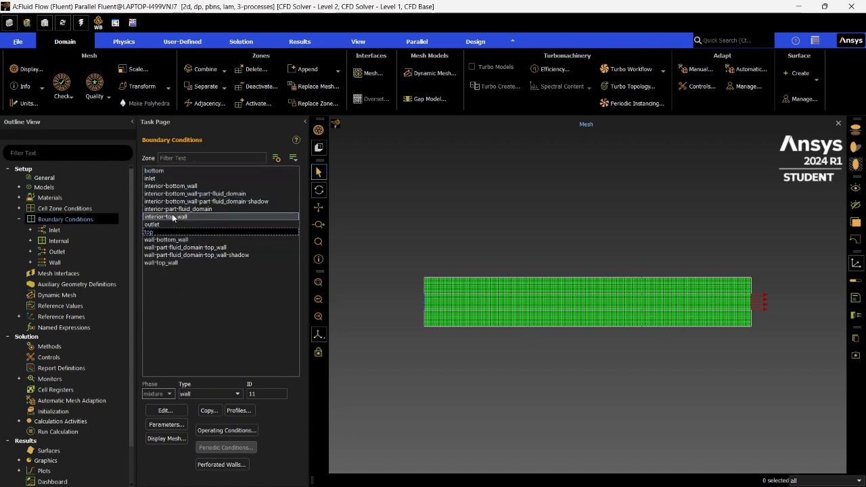
click(175, 240)
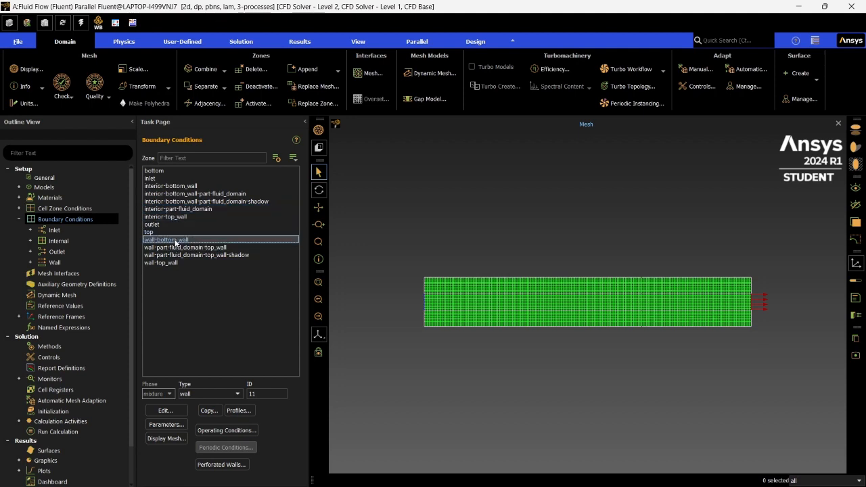
click(171, 217)
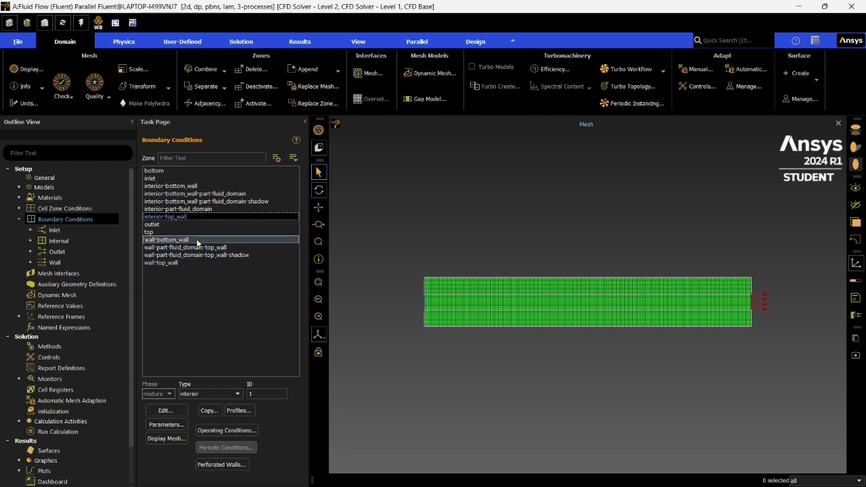
- Set the velocity magnitude of the inlet boundary to 0.05 m/s and apply it
click(166, 179)
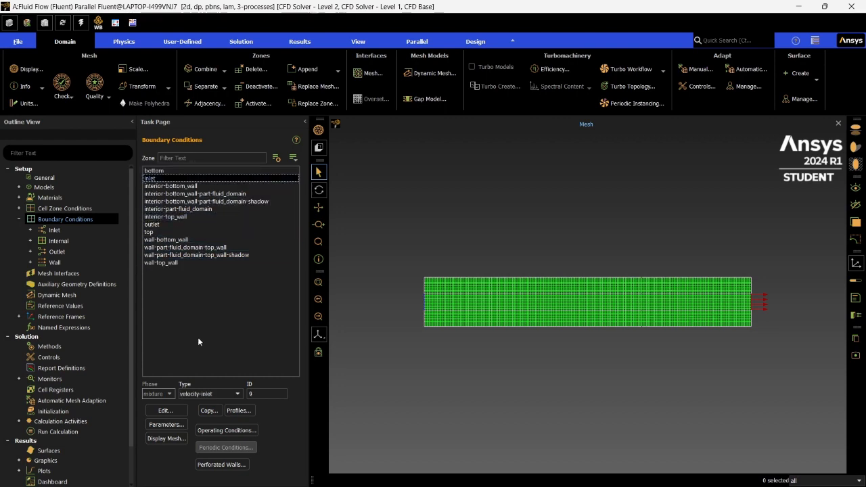
click(166, 410)
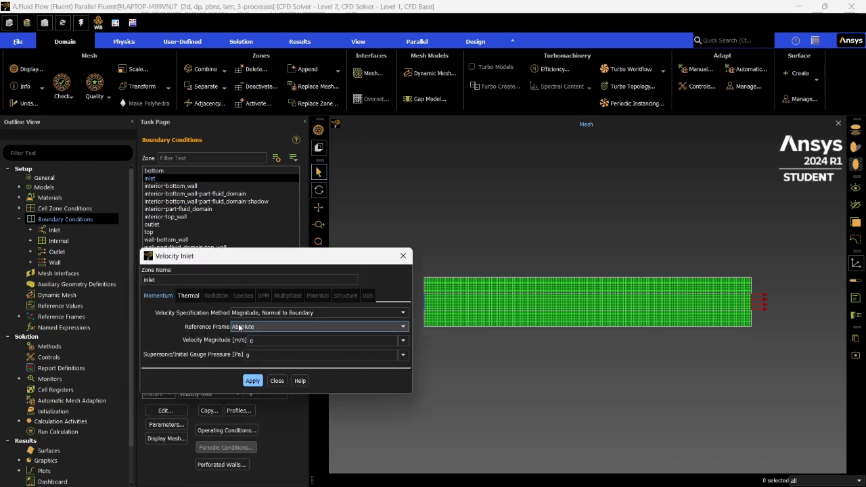
click(269, 340)
click(188, 296)
click(162, 295)
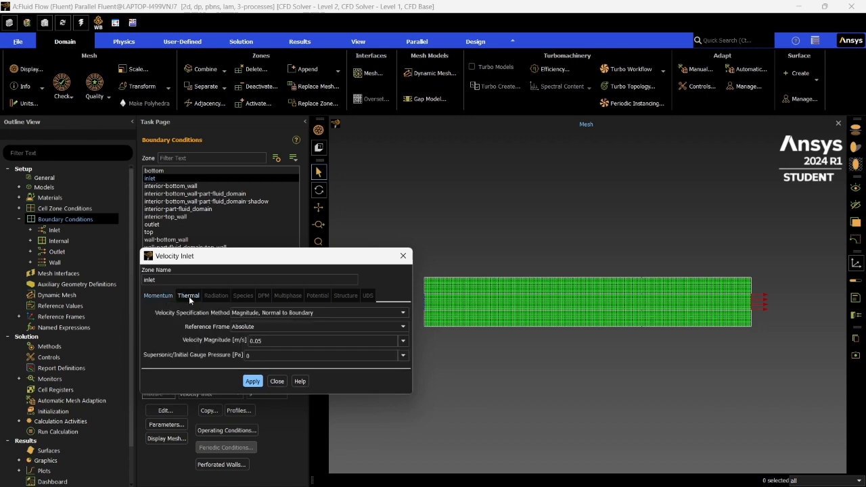
click(250, 381)
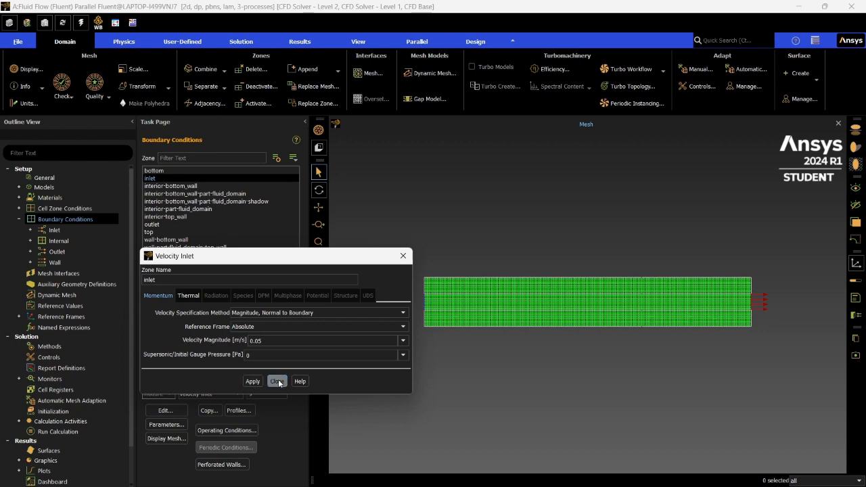
click(276, 381)
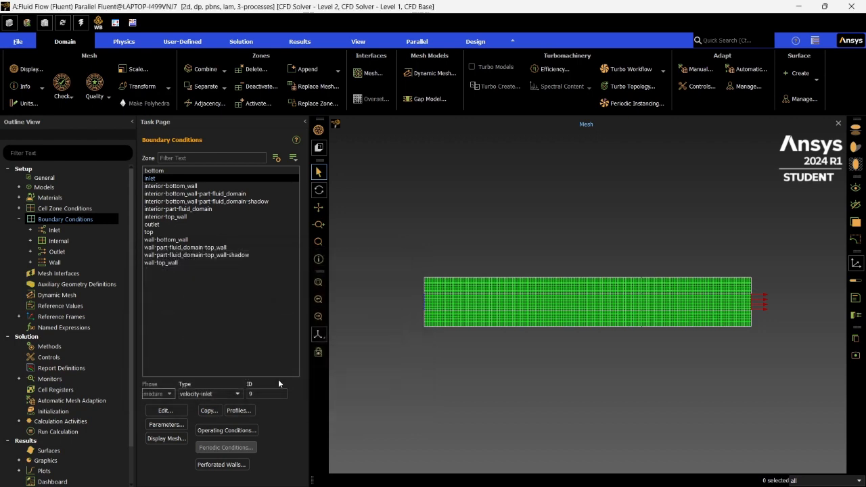
- Review the momentum and thermal settings of the outlet pressure boundary and apply them as they are
click(170, 223)
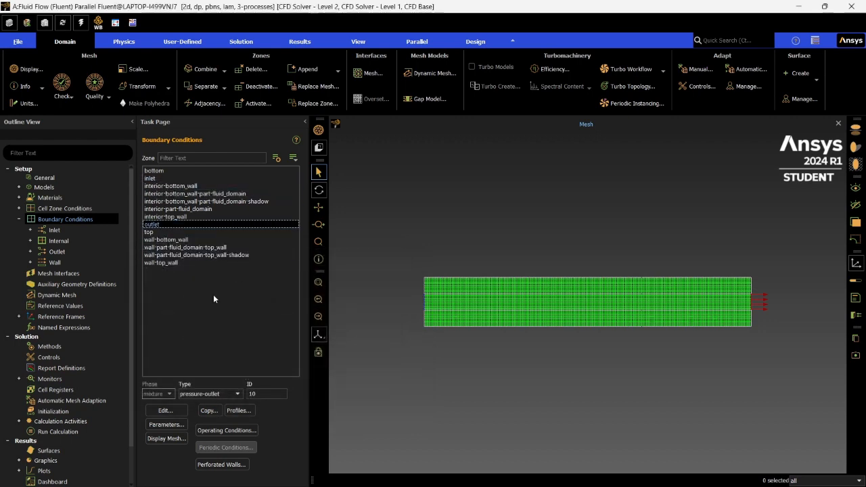
click(171, 410)
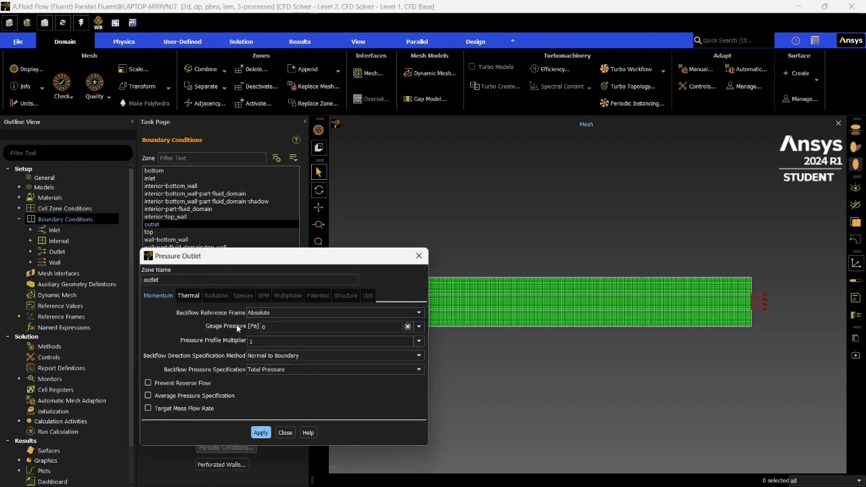
click(184, 295)
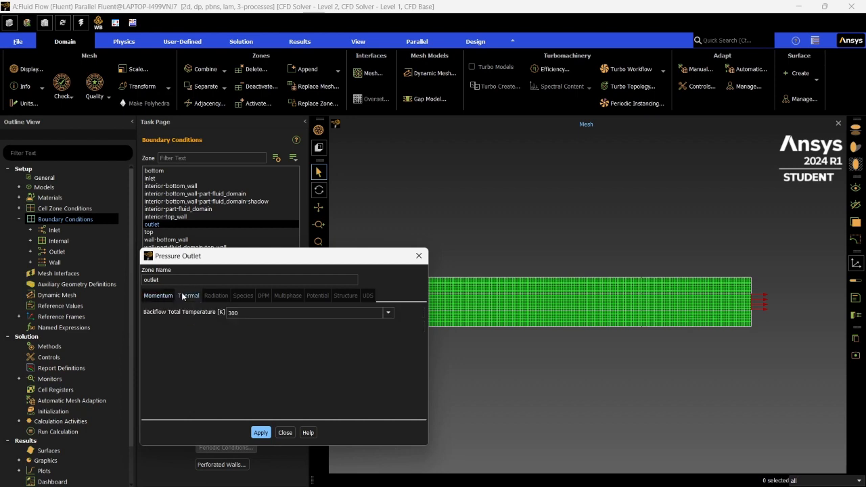
click(157, 295)
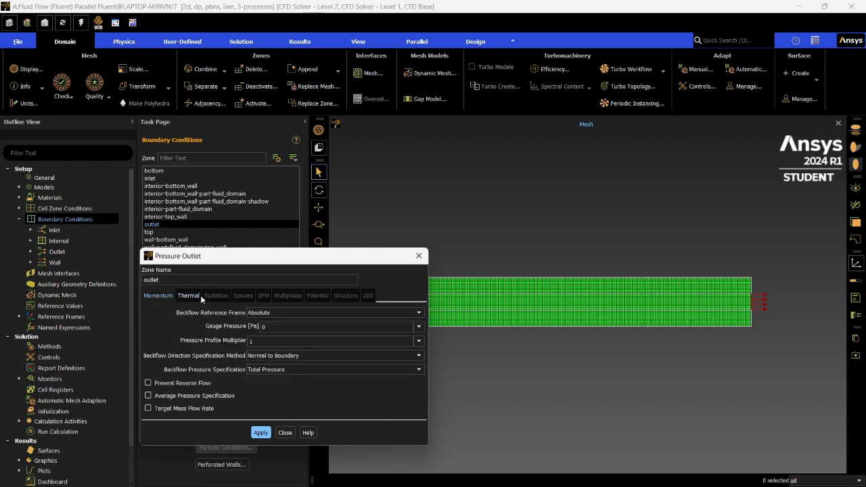
click(197, 298)
click(168, 295)
click(263, 433)
click(284, 433)
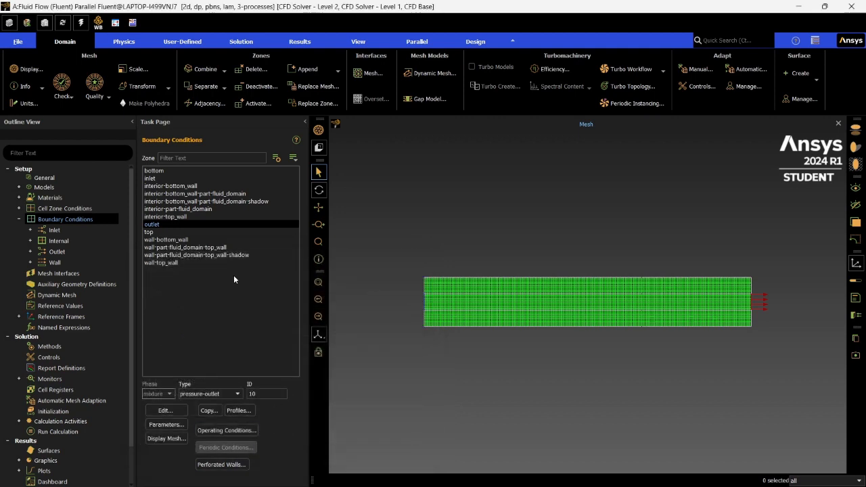
- Try a heat flux of 20 W/m² on wall-top_wall, and switch its thermal condition to Temperature instead
click(162, 260)
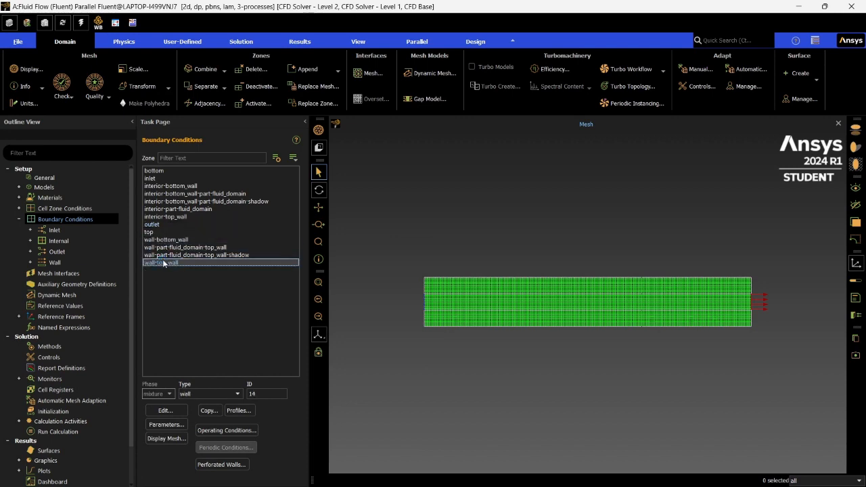
click(167, 411)
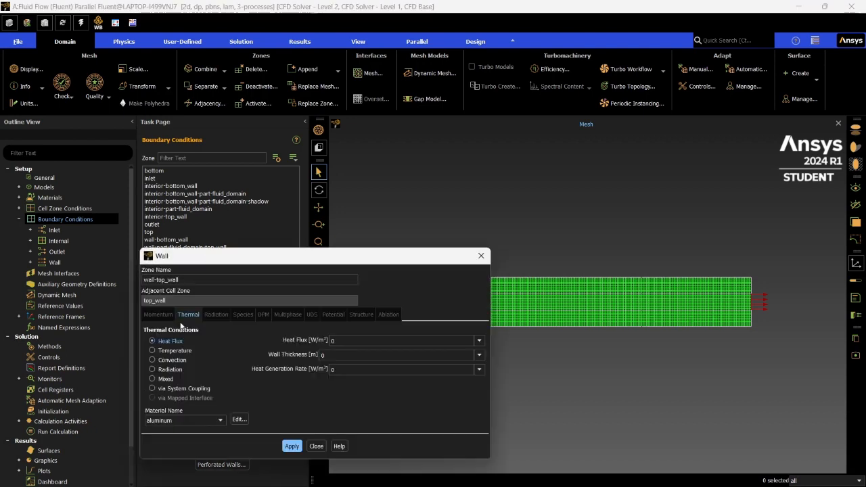
drag(241, 263, 225, 225)
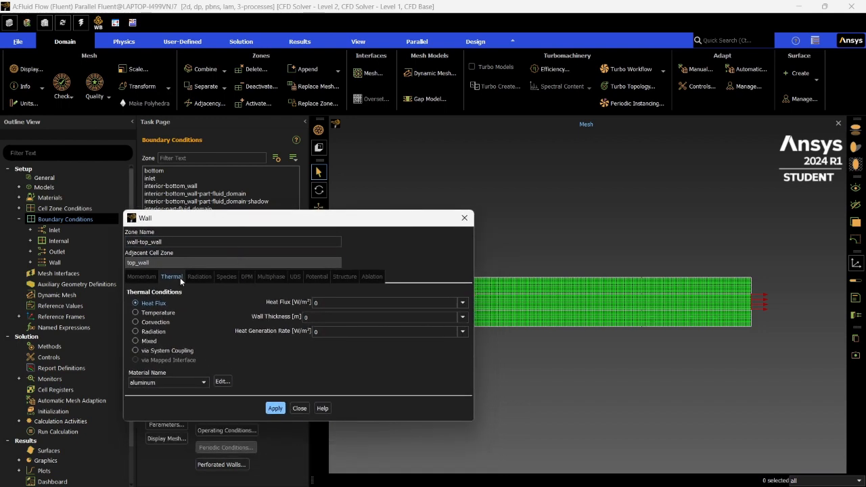
click(341, 306)
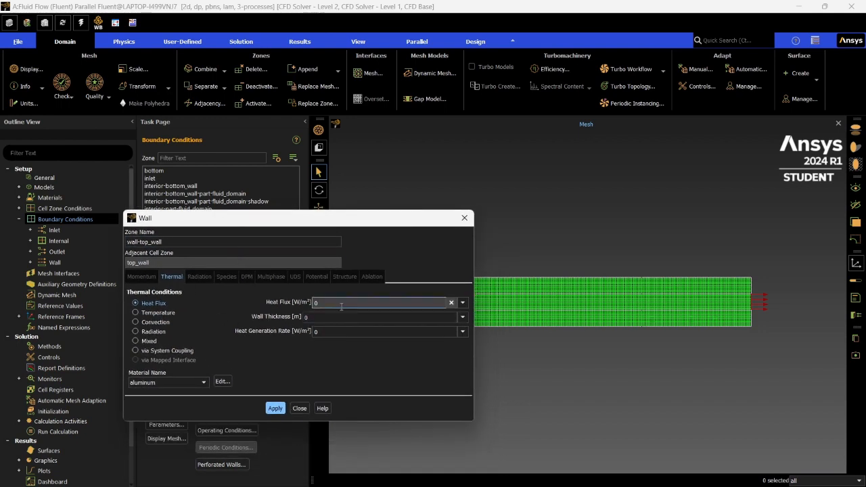
key(BackSpace)
text(20)
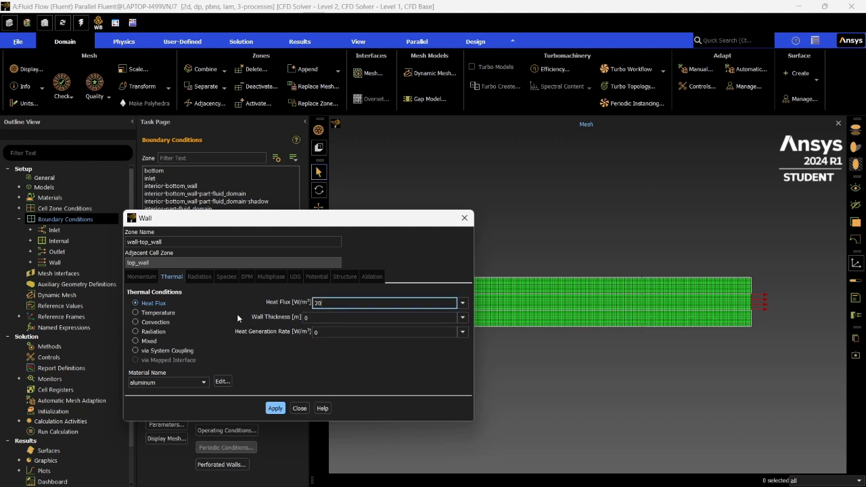
click(135, 313)
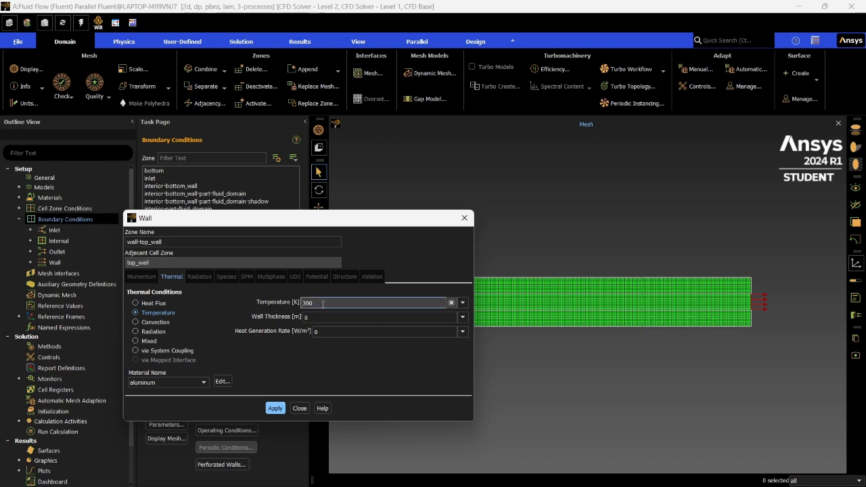
click(135, 303)
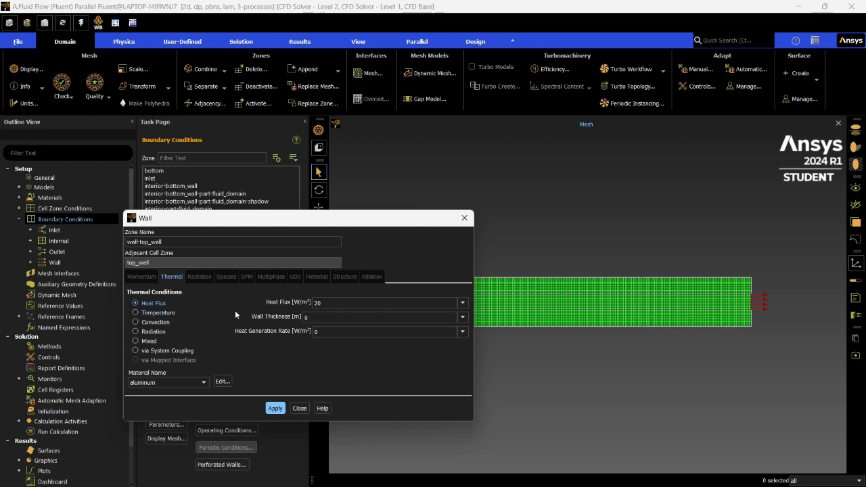
drag(285, 221, 252, 204)
click(275, 302)
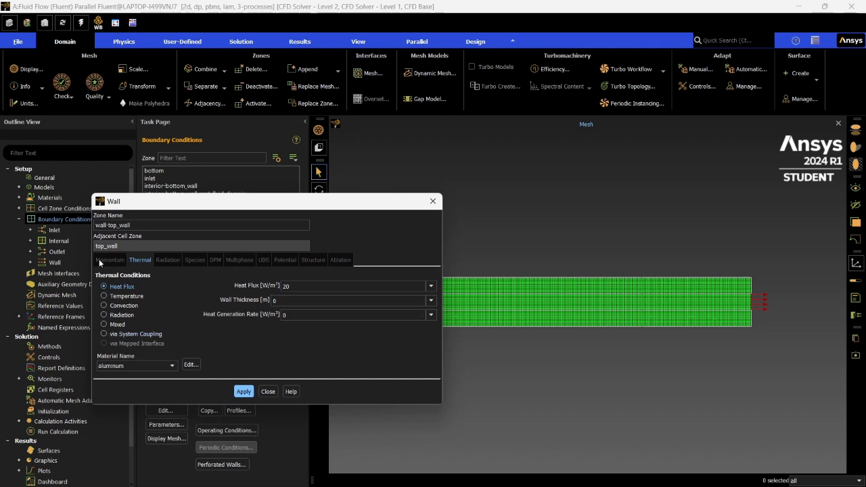
click(104, 296)
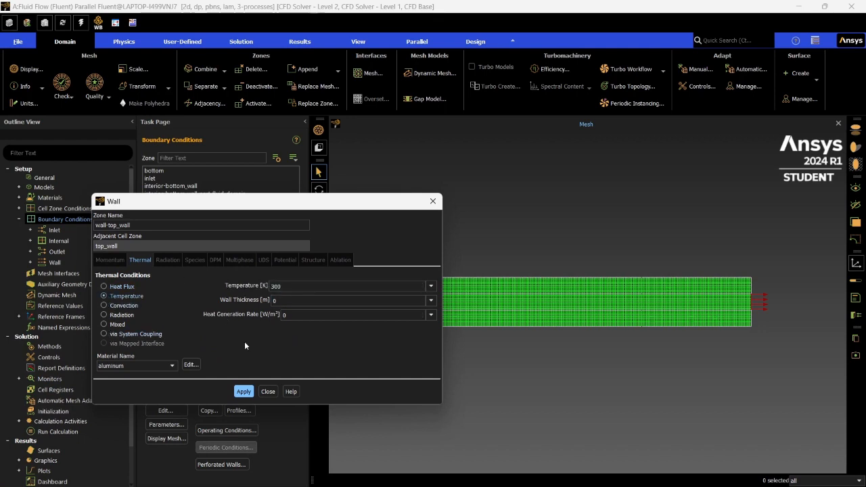
click(268, 392)
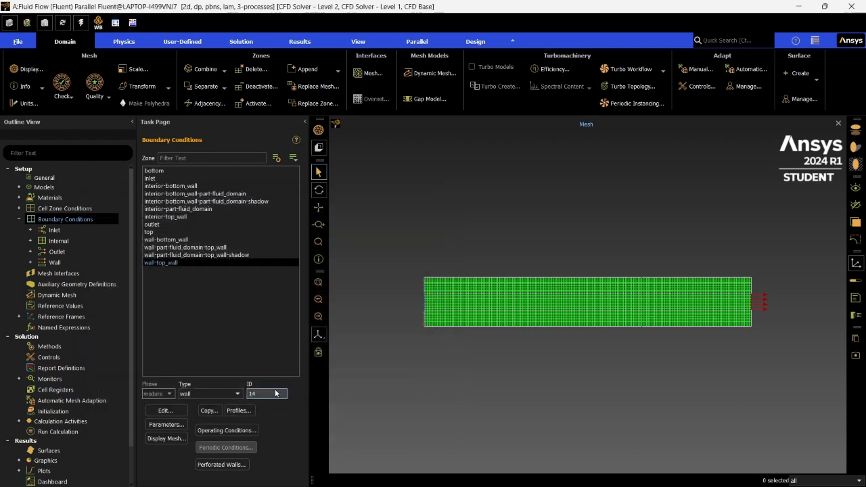
- Set the thermal condition of wall-bottom_wall to a temperature of 290 K and apply it
click(180, 240)
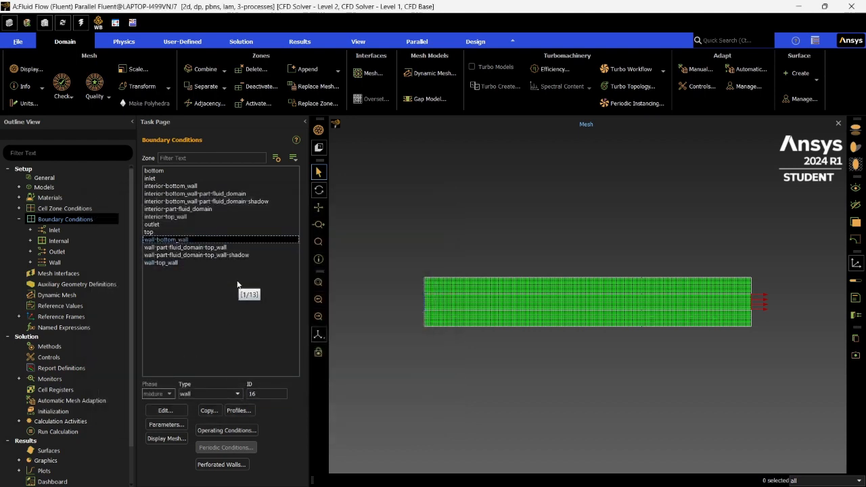
click(165, 410)
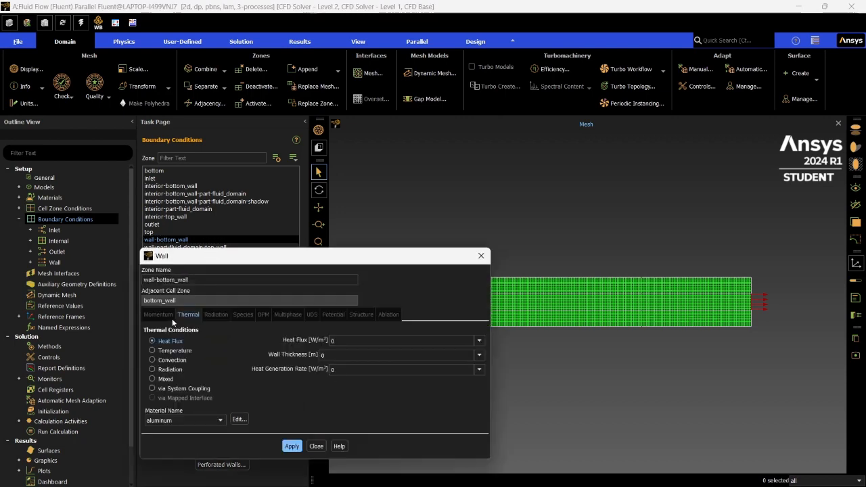
click(344, 340)
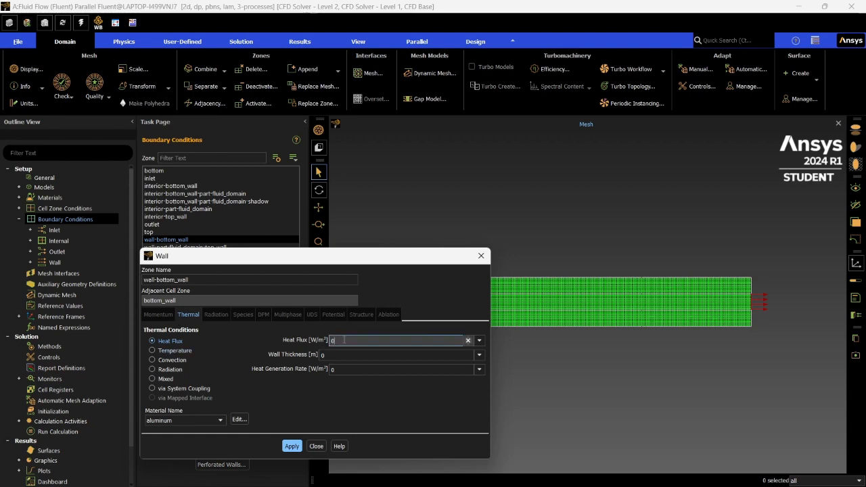
text(20)
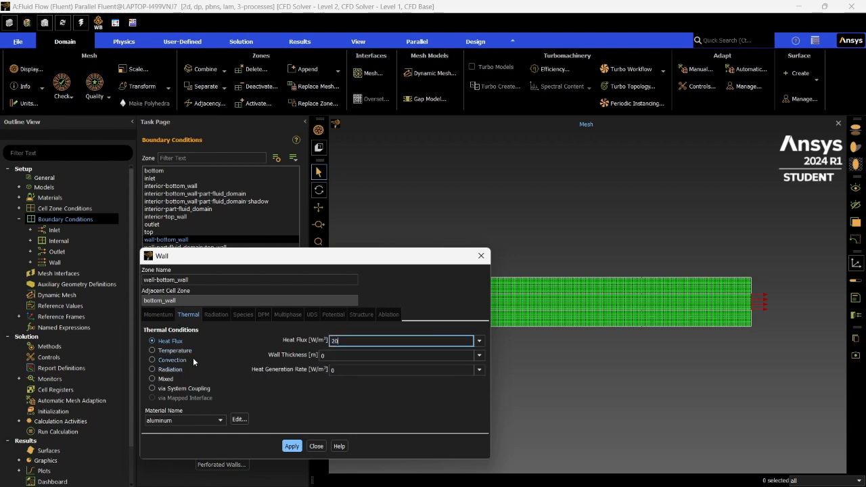
click(153, 350)
click(341, 341)
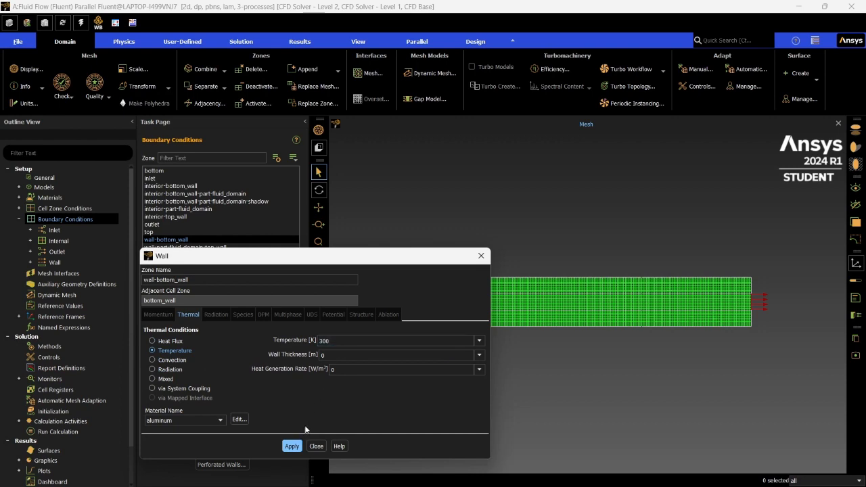
key(BackSpace)
key(BackSpace)
key(BackSpace)
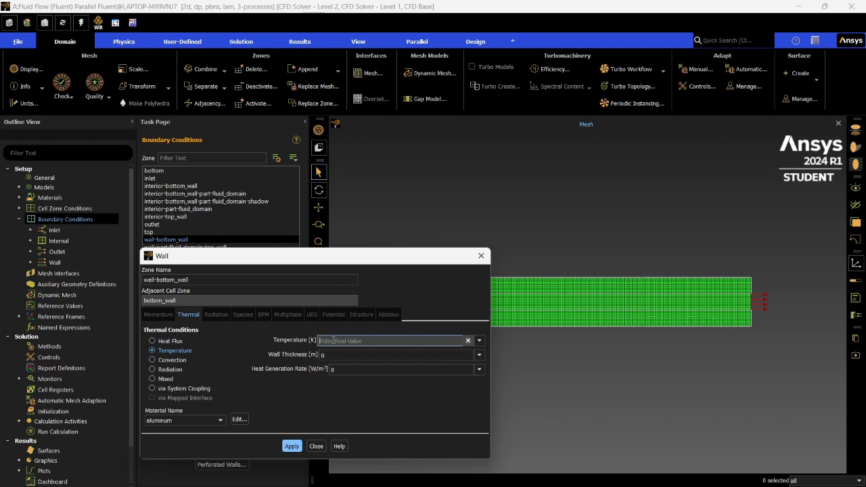
text(290)
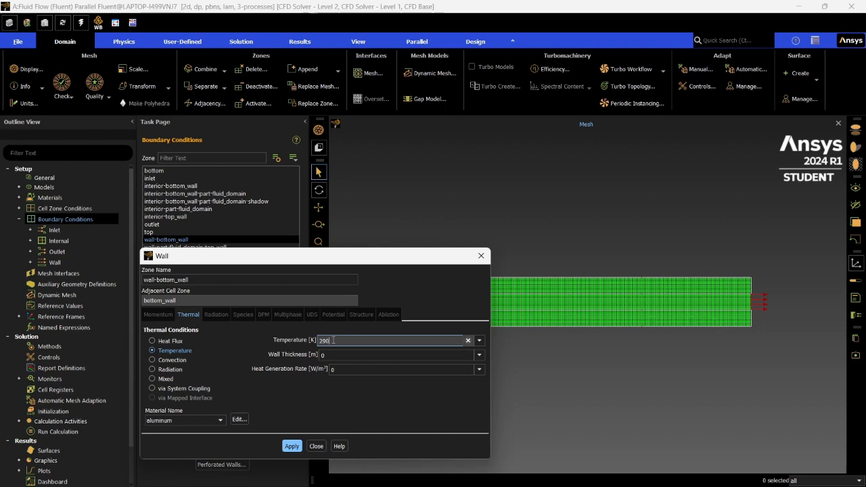
click(291, 447)
click(316, 446)
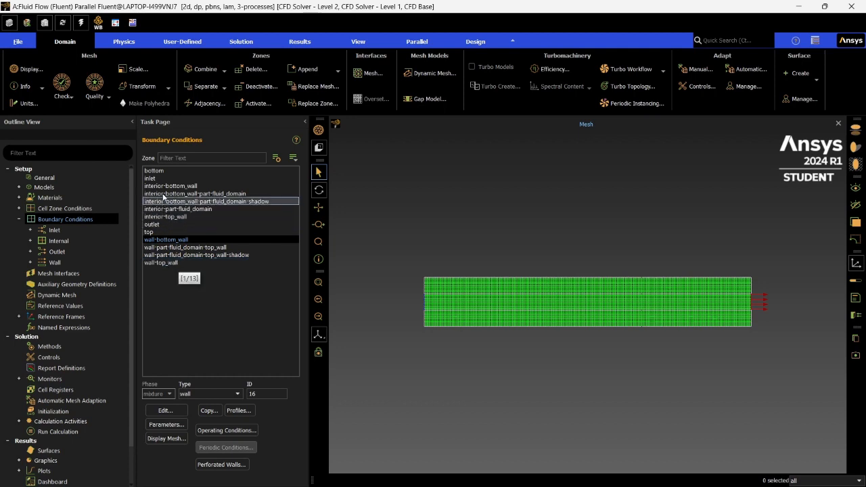
- Set the thermal condition of the top wall zone to Temperature at 300 K and apply it
click(167, 232)
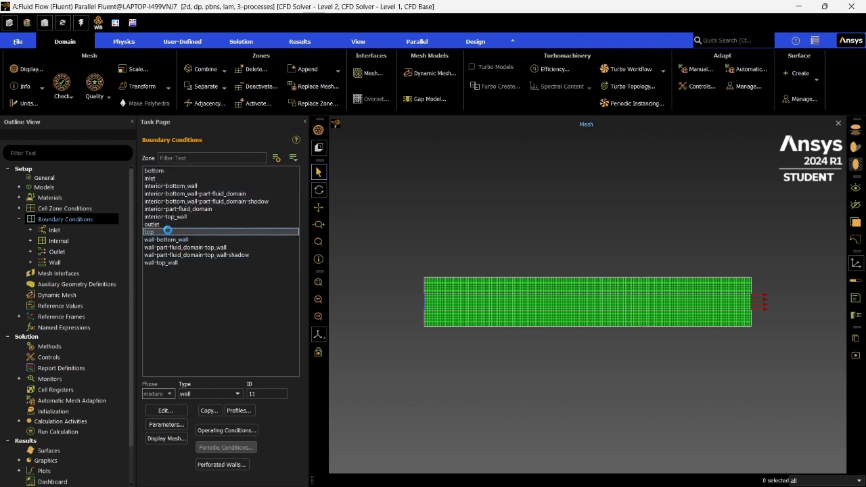
click(155, 411)
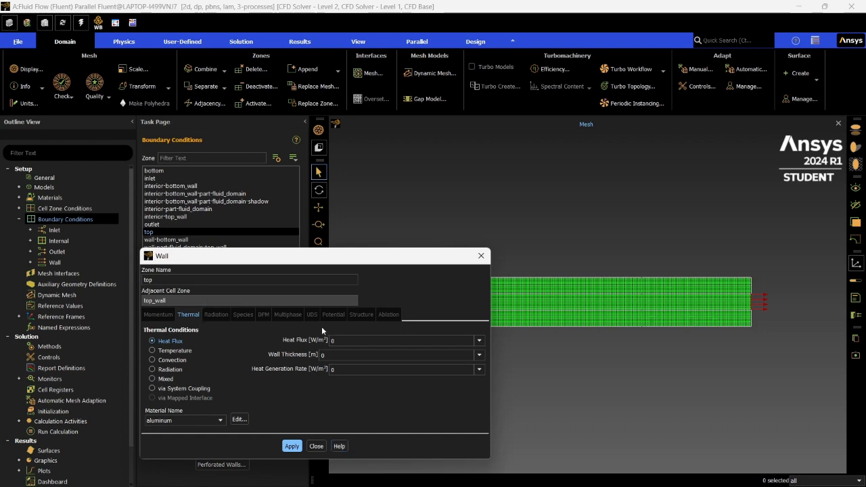
click(158, 352)
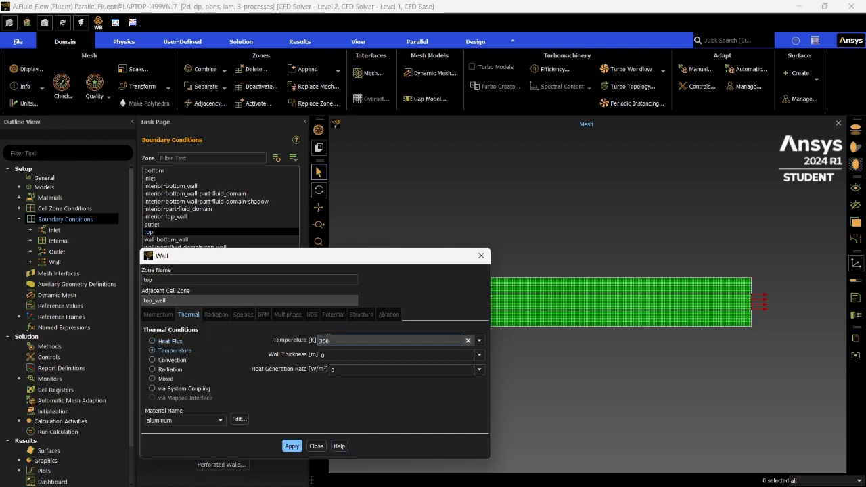
click(297, 446)
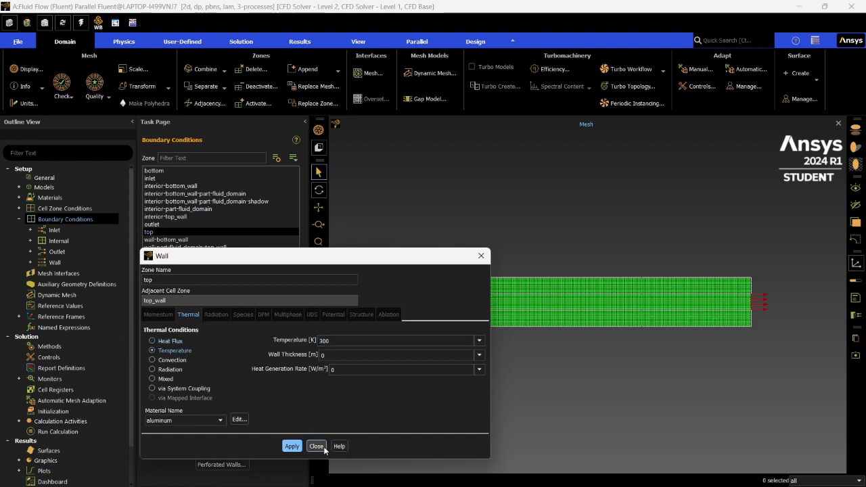
click(315, 445)
- Set the thermal condition of the bottom wall zone to Temperature at 300 K and apply it
click(155, 171)
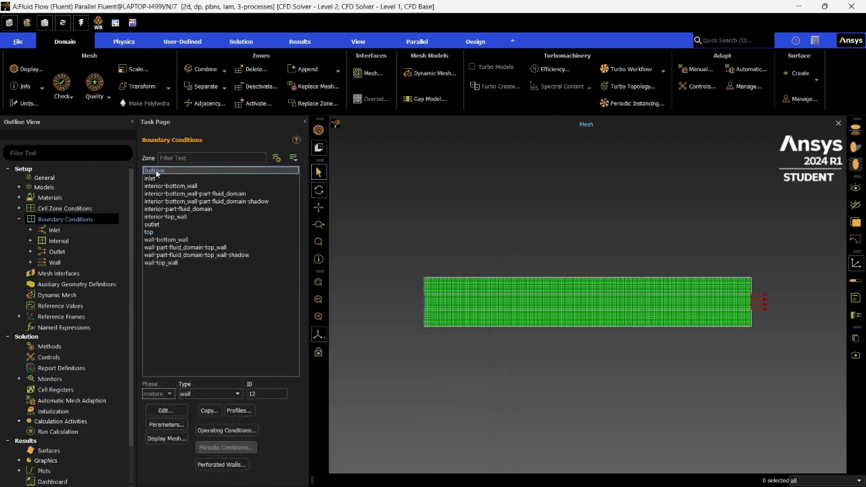
click(166, 410)
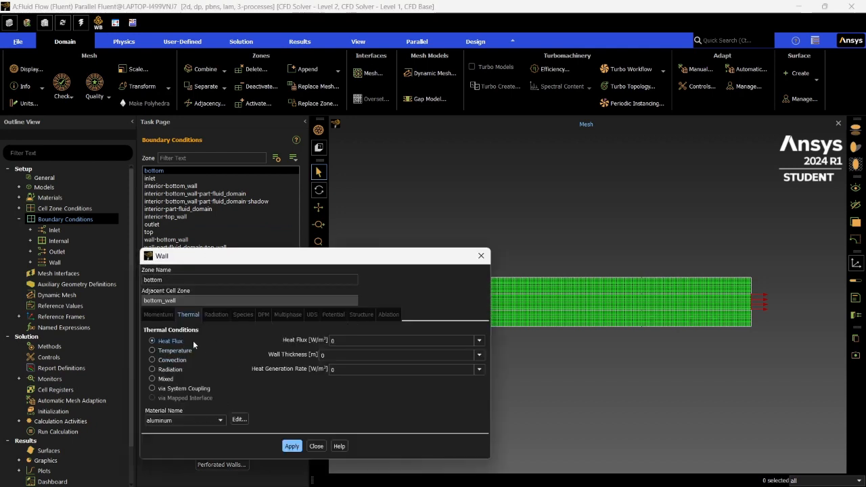
click(152, 351)
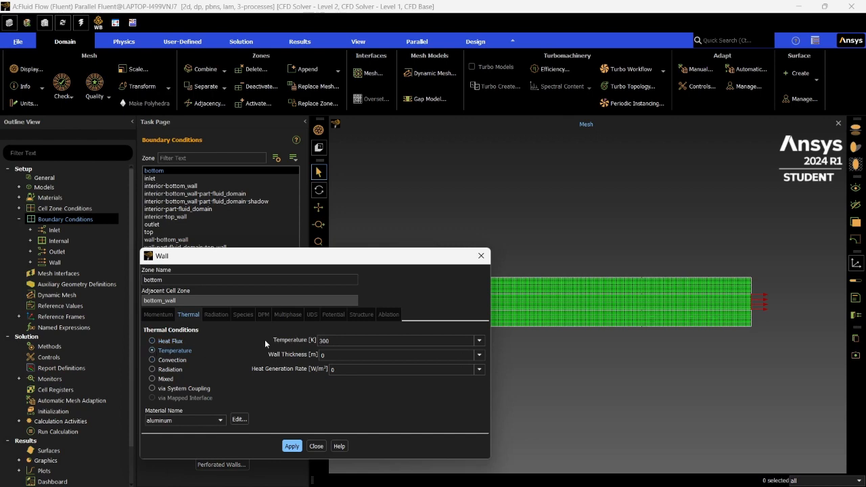
click(291, 447)
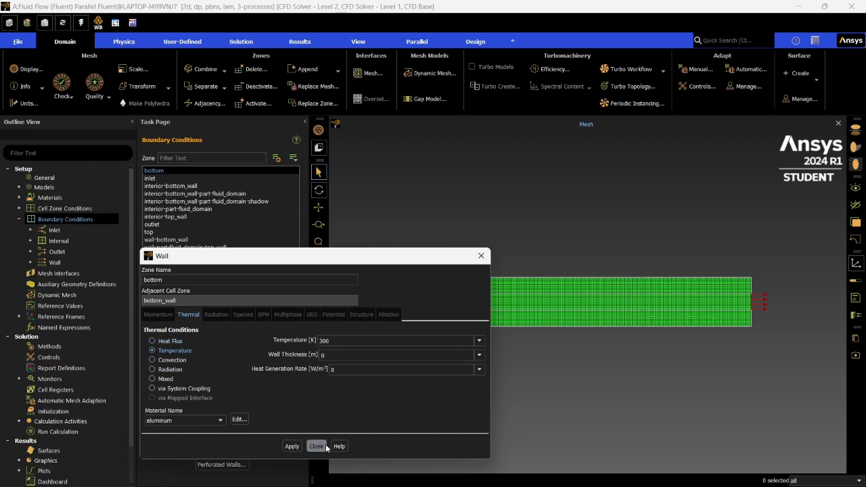
click(325, 446)
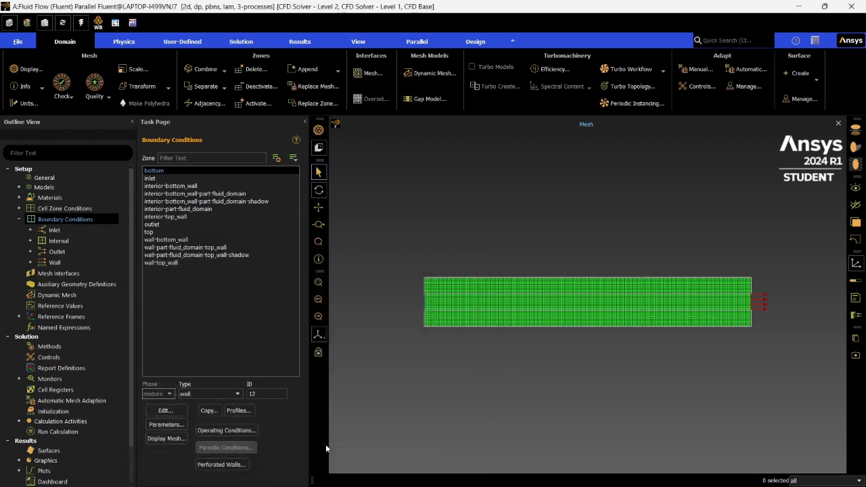
- Collapse the boundary conditions branch and initialize the solution with Hybrid Initialization
click(20, 219)
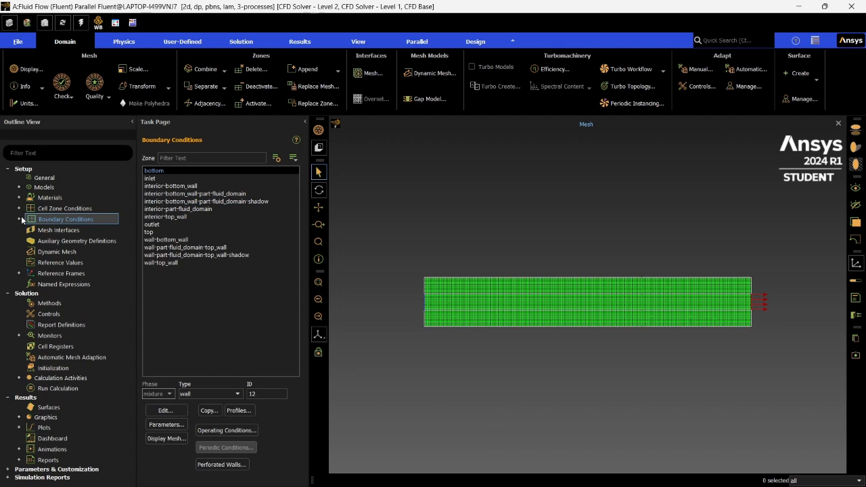
click(61, 368)
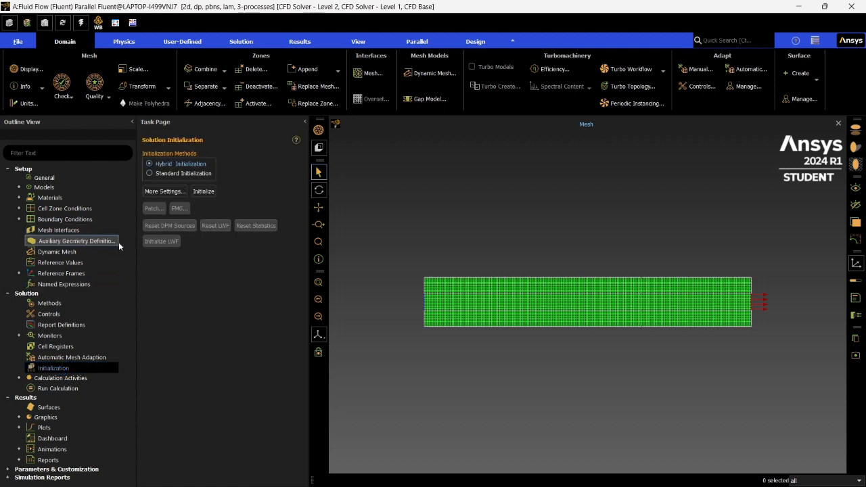
click(203, 192)
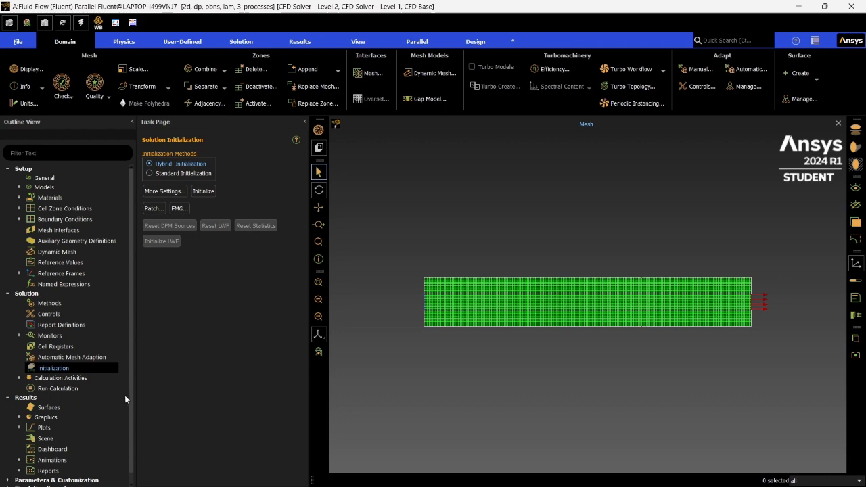
- Run the calculation with the number of iterations set to 1000 and dismiss the completion notice
click(60, 389)
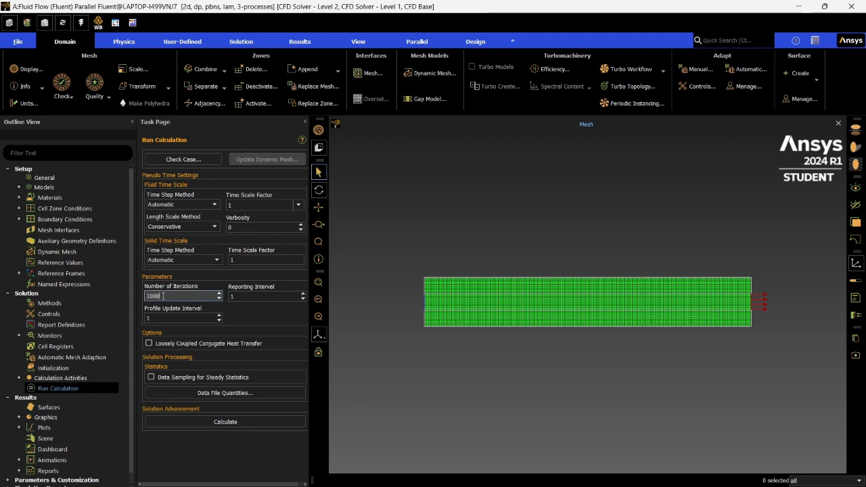
click(193, 422)
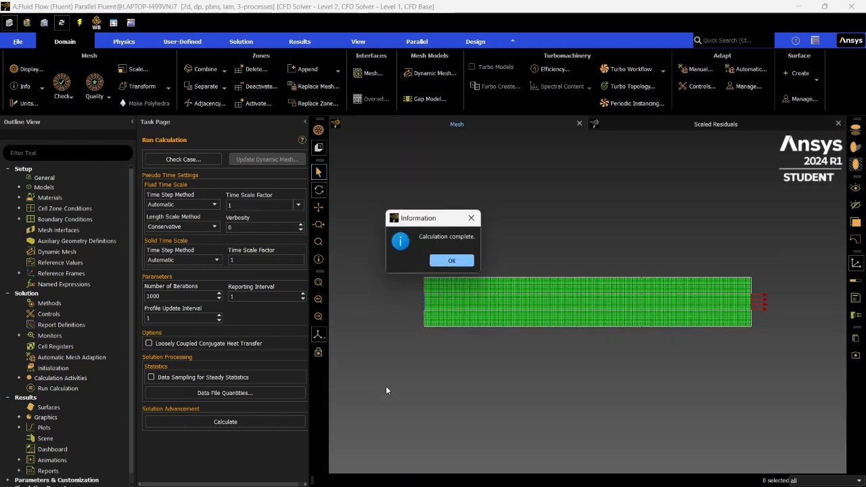
click(459, 262)
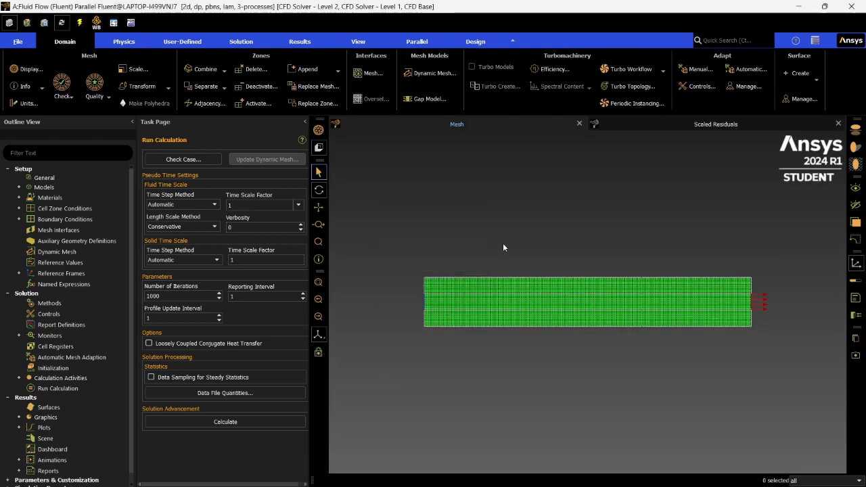
- Create and display a filled contour plot of velocity magnitude named contour-1, keeping the contour settings clear of the plot
click(52, 396)
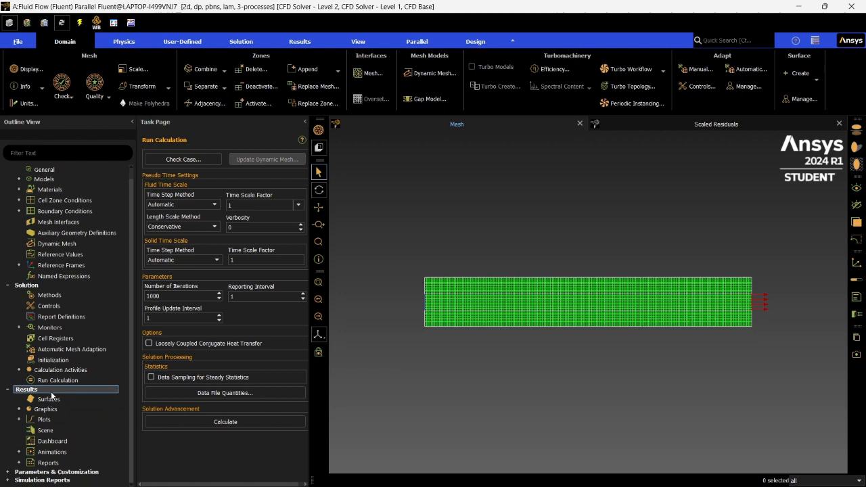
click(19, 410)
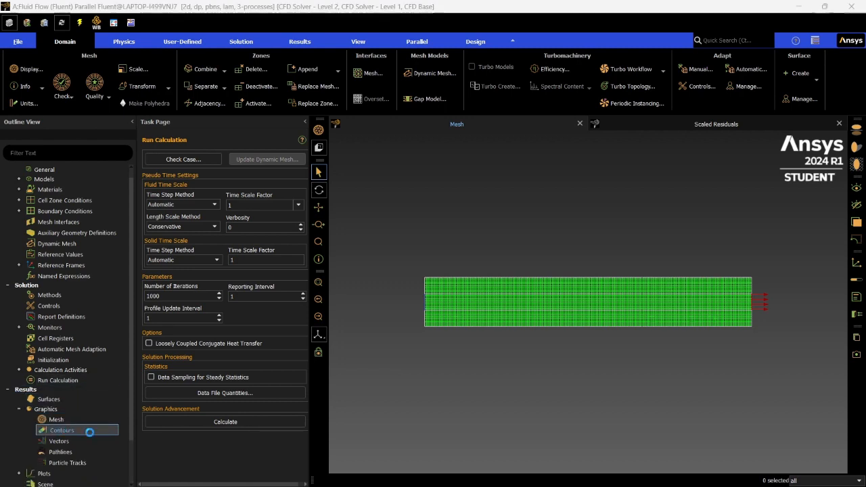
double_click(61, 432)
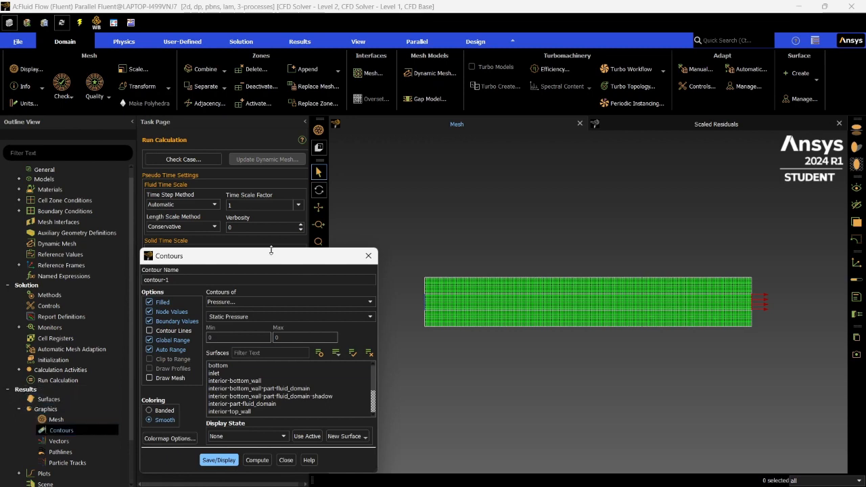
drag(267, 252, 230, 207)
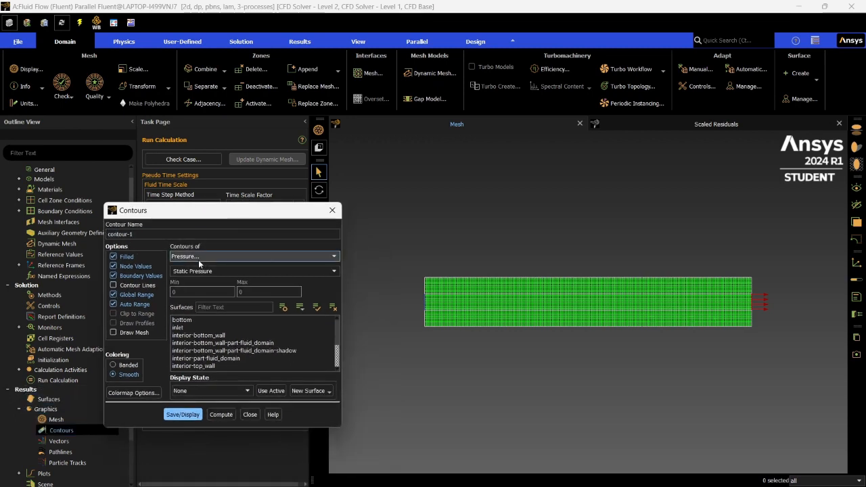
click(198, 257)
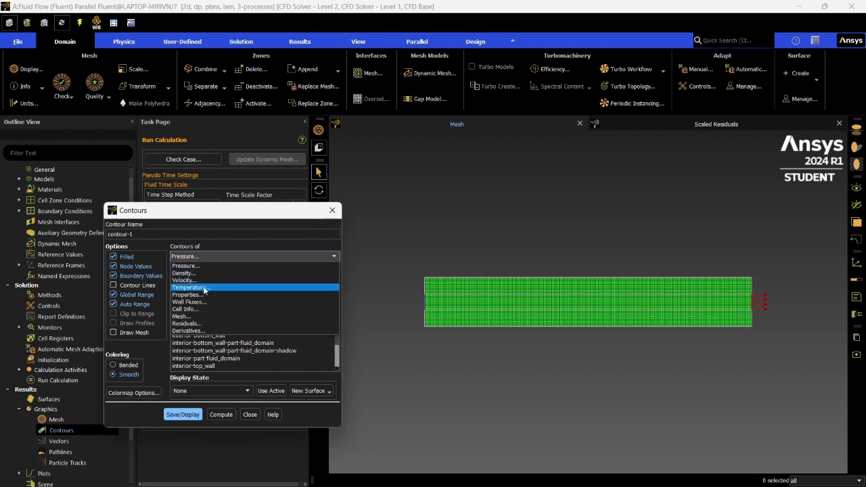
click(197, 280)
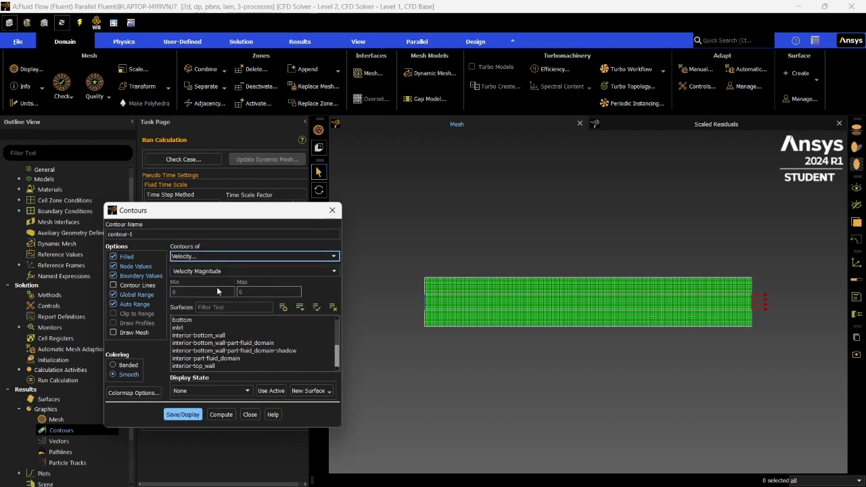
click(184, 414)
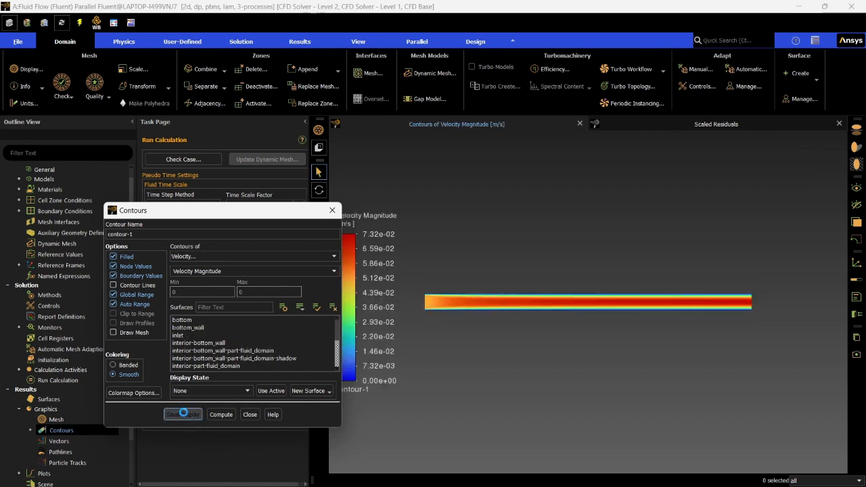
drag(220, 210, 176, 207)
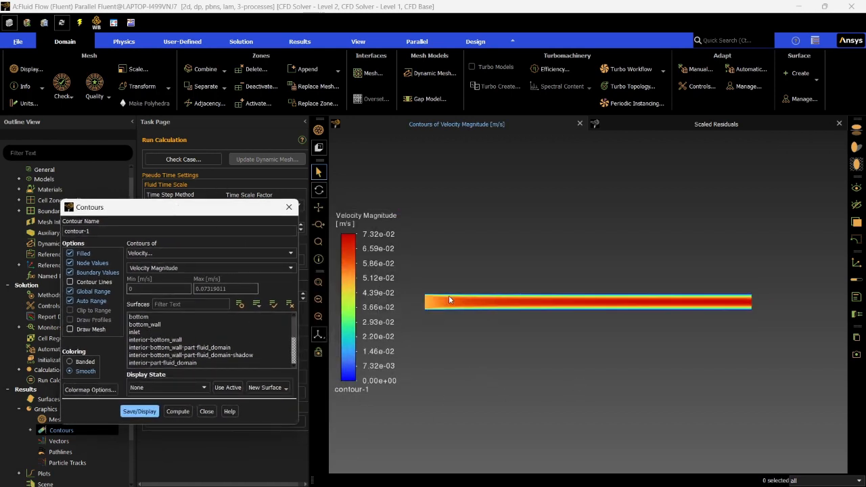
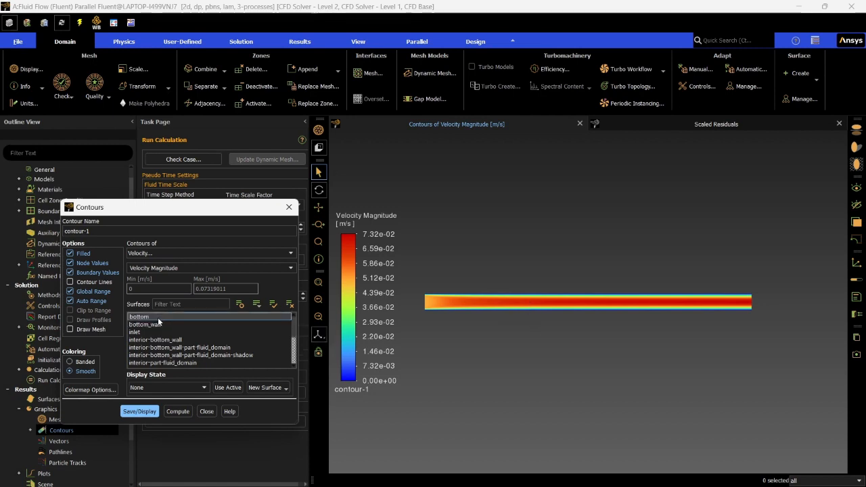
- Redisplay the velocity magnitude contour on the interior-part-fluid_domain surface and close its settings
click(152, 363)
click(143, 411)
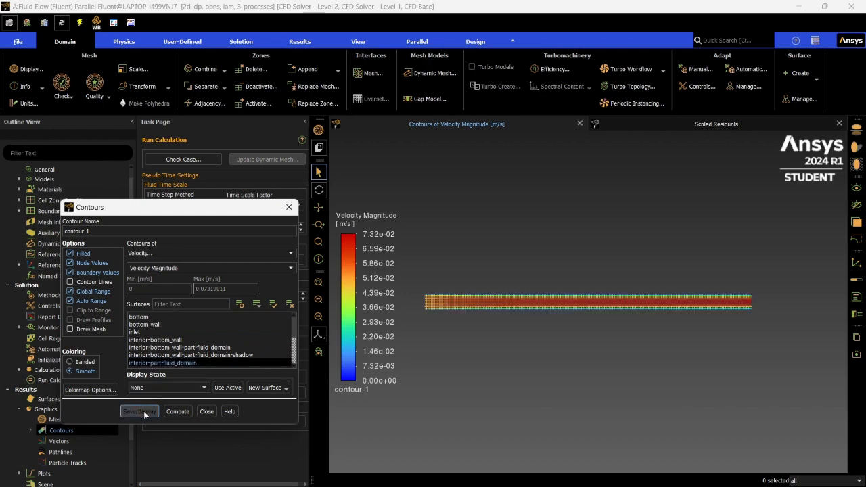
click(206, 411)
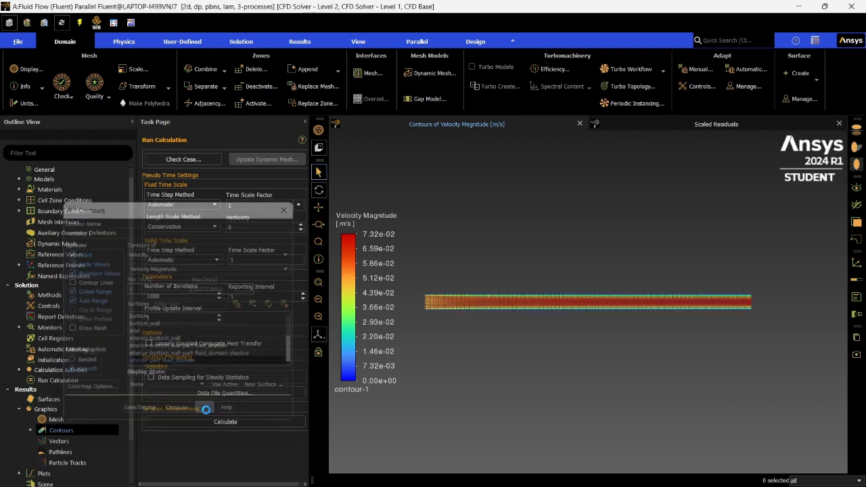
- Create and display a second filled contour plot showing static temperature, then close its settings
scroll(87, 408, down, 2)
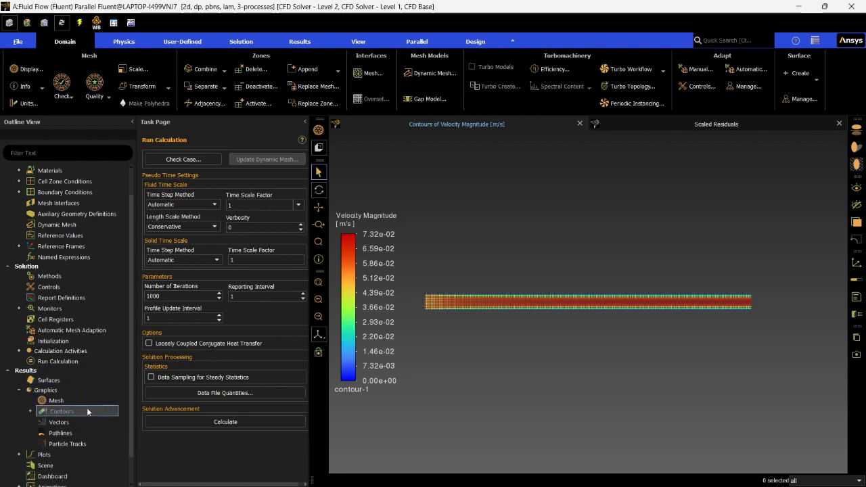
click(29, 379)
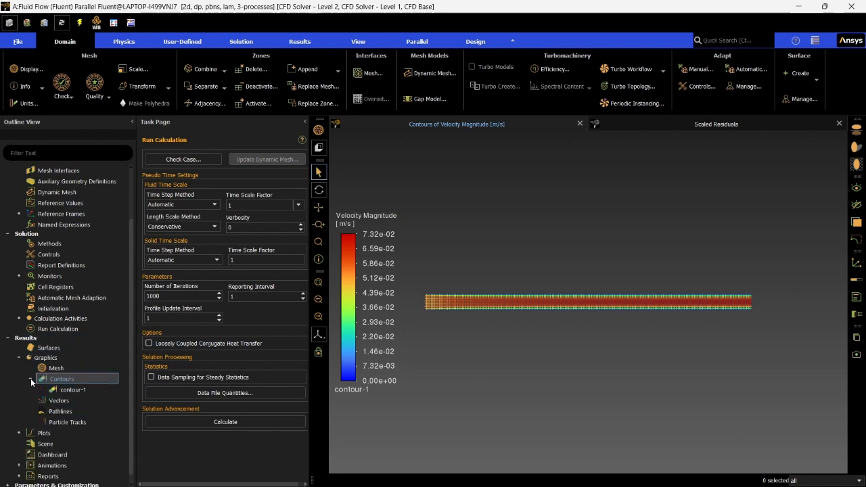
double_click(60, 378)
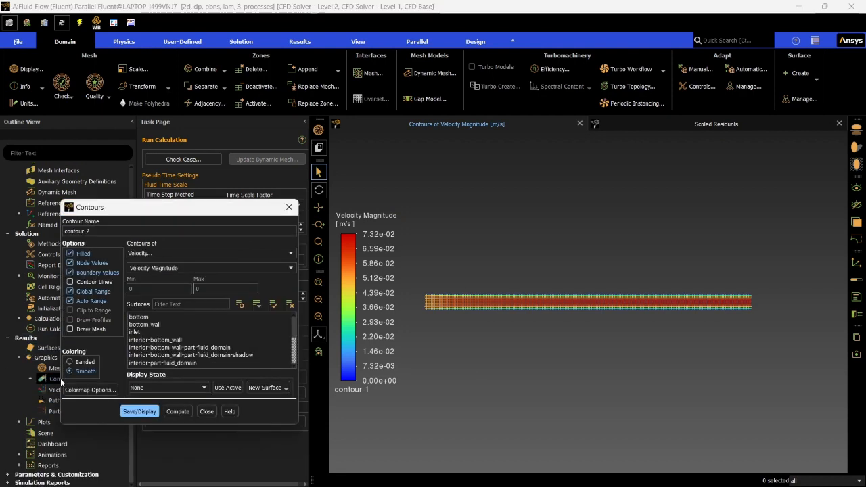
click(163, 254)
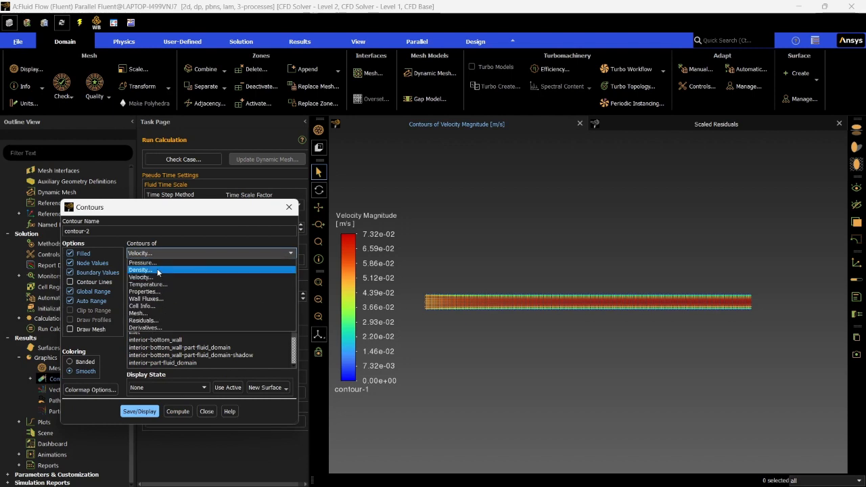
click(154, 284)
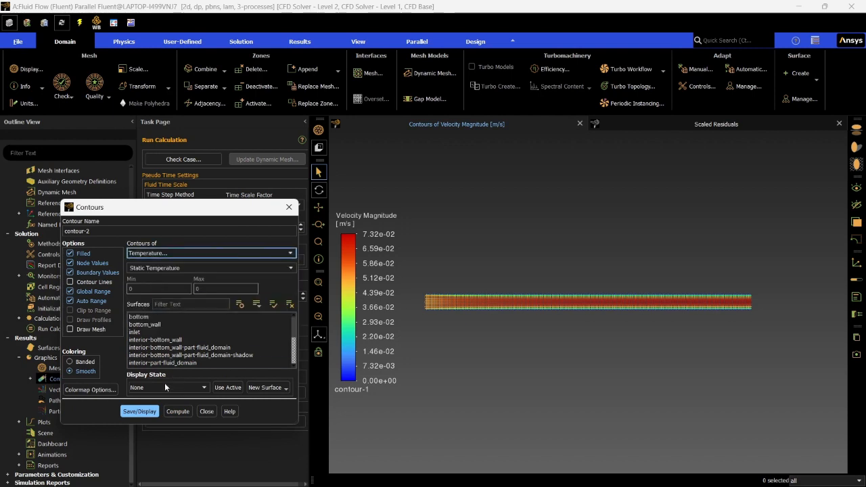
click(138, 411)
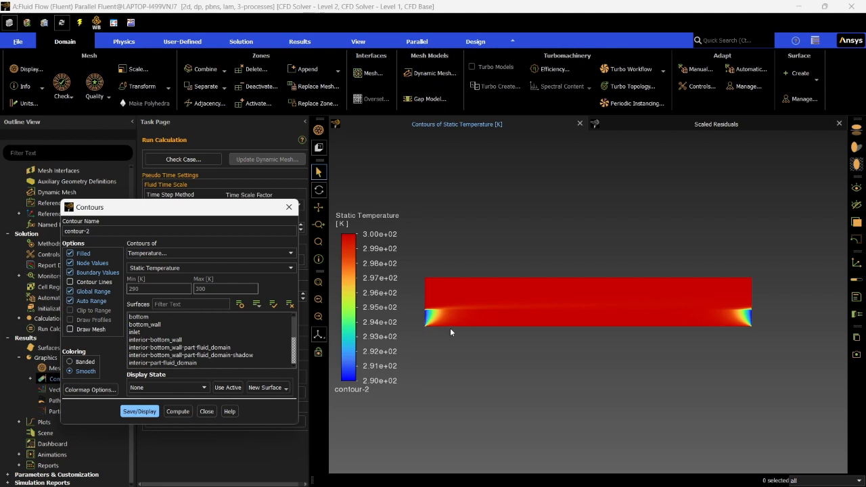
click(205, 411)
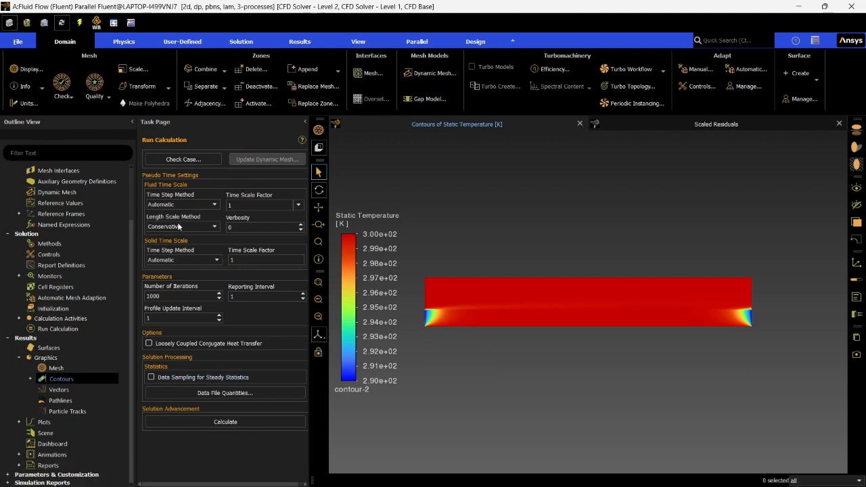
- Start a new XY plot of the solution with Temperature, Static Temperature as the Y axis function
click(19, 424)
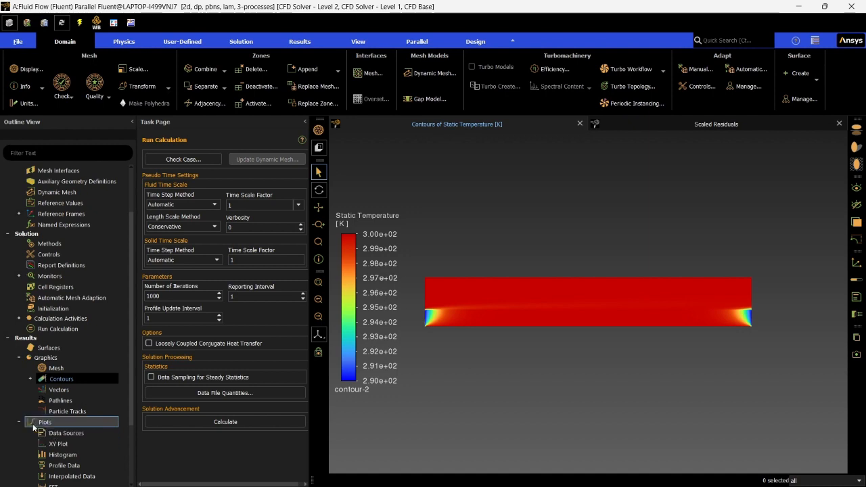
click(58, 443)
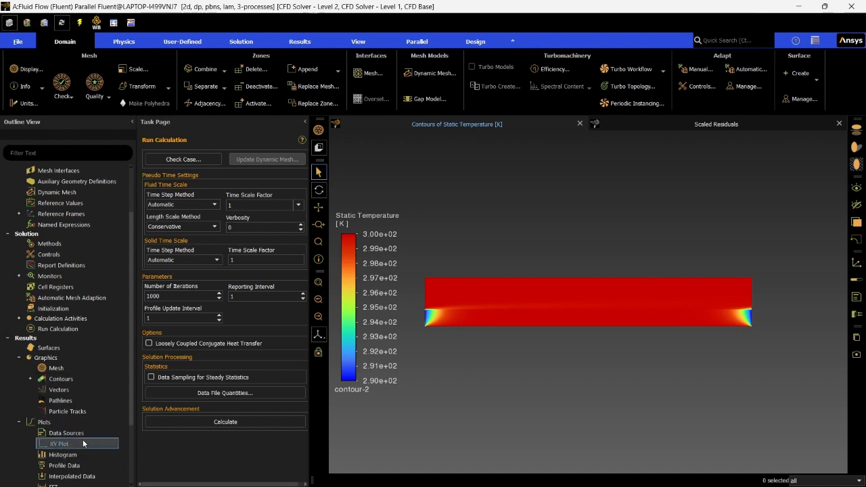
double_click(83, 444)
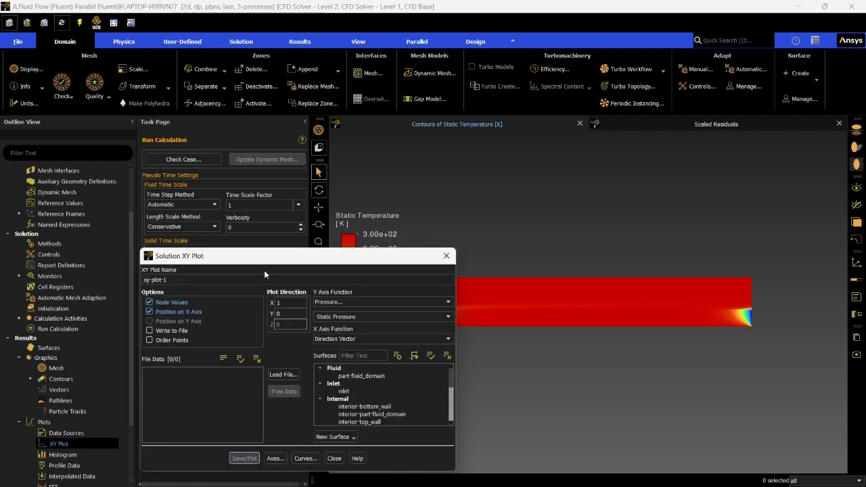
drag(267, 259, 221, 171)
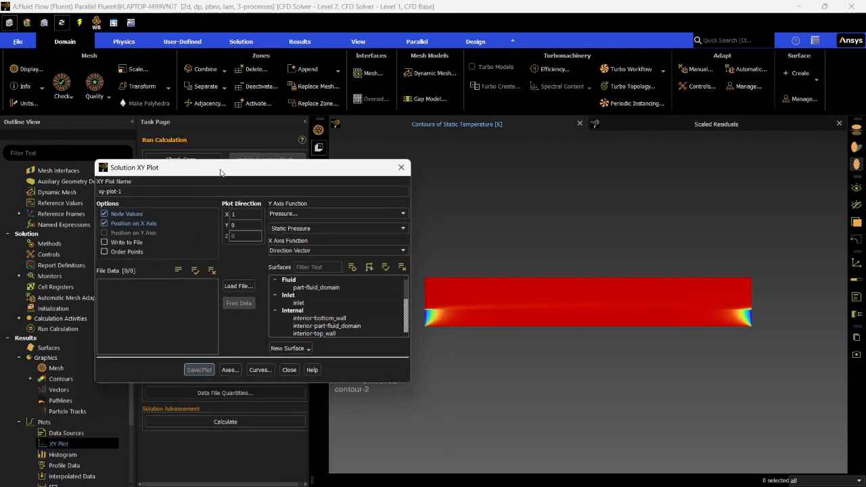
click(298, 214)
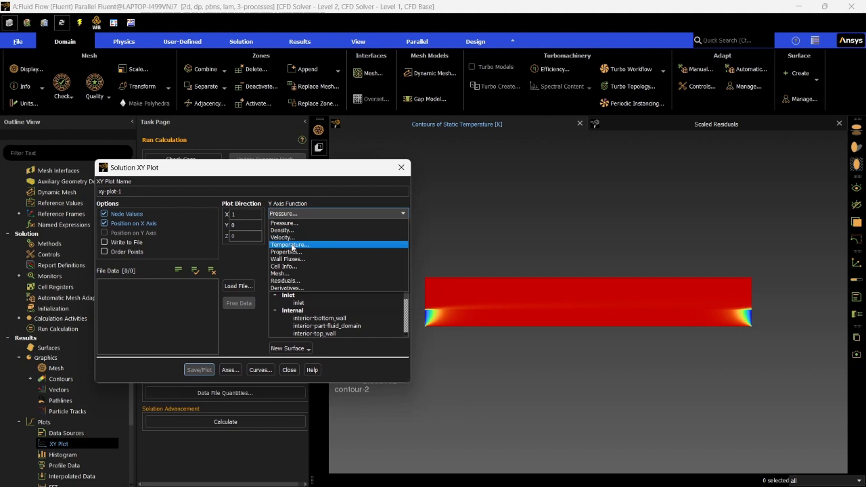
click(292, 246)
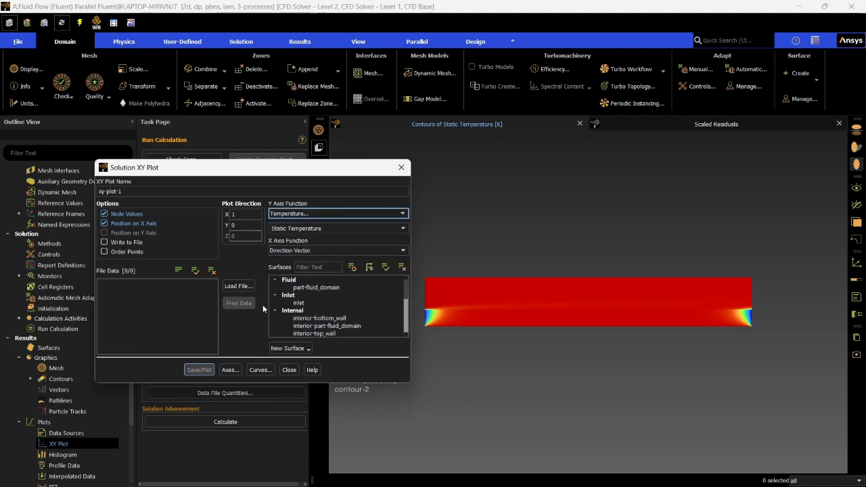
- Create a line surface for the plot with end points from (0, 0) to (2, 0) m
click(296, 349)
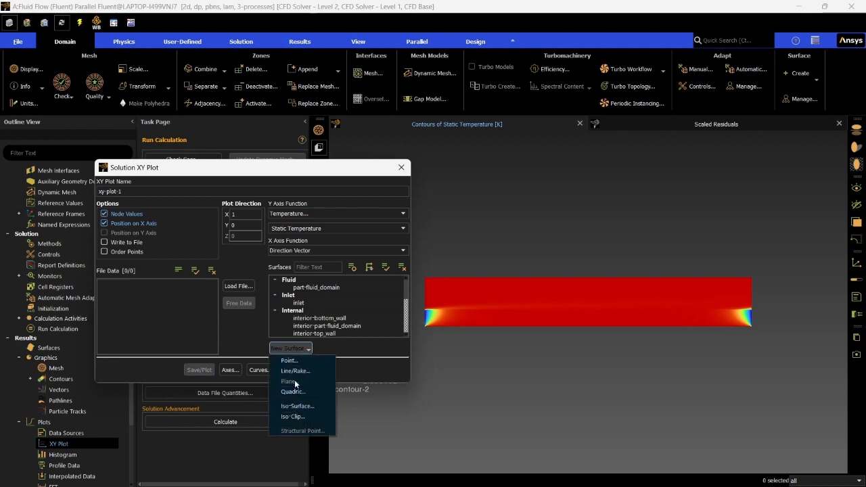
click(295, 370)
click(175, 345)
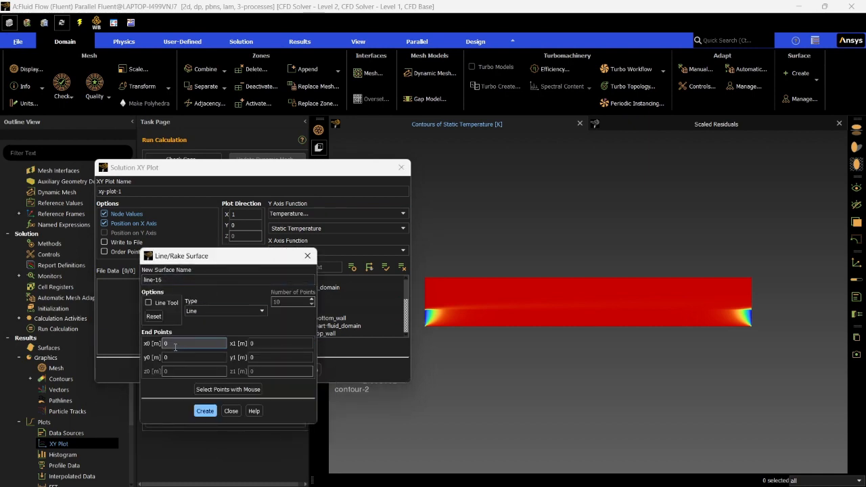
click(260, 345)
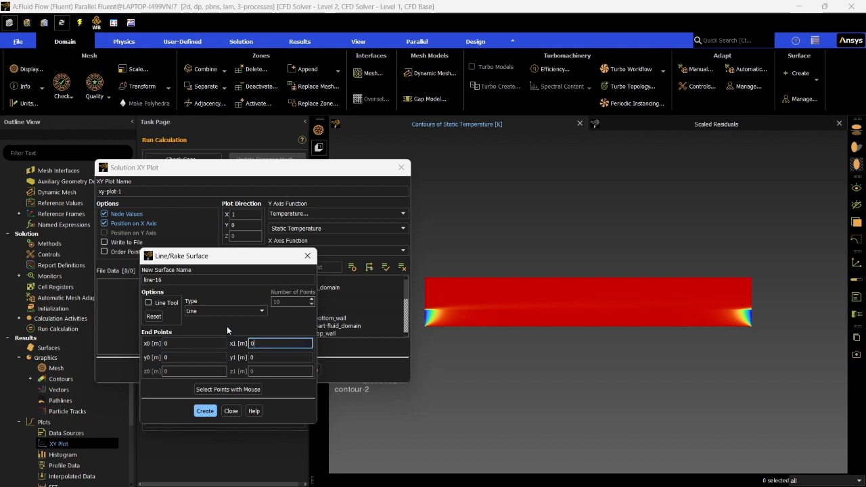
key(BackSpace)
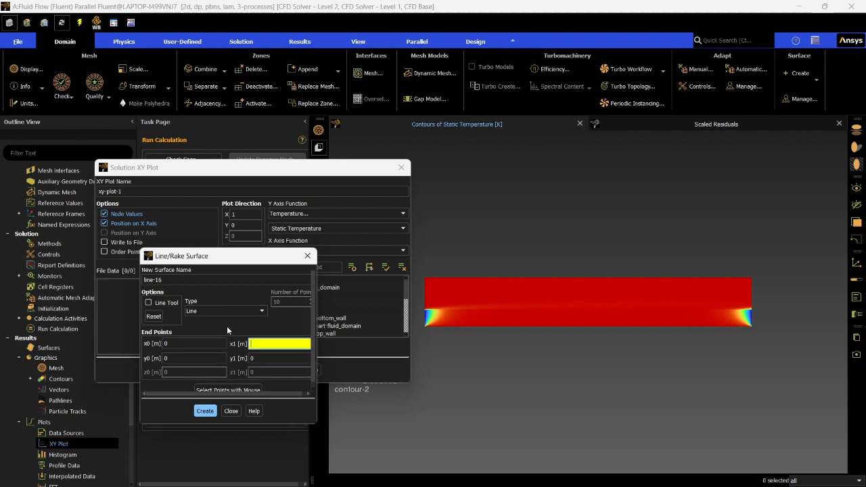
text(0)
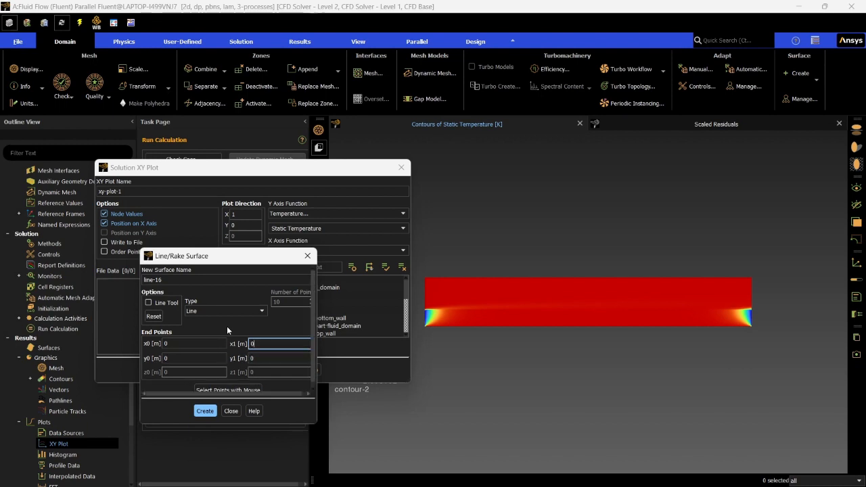
key(BackSpace)
text(2)
click(206, 411)
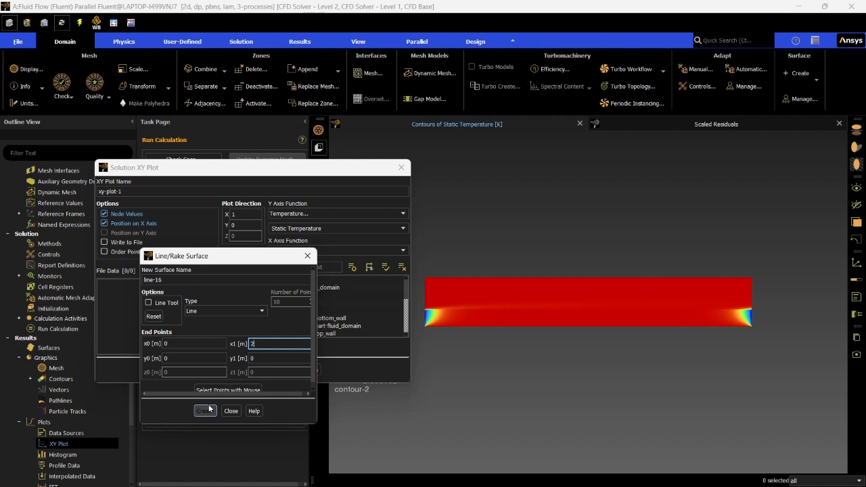
click(231, 411)
- Plot static temperature along only the new line surface and keep the plot settings clear of the curve
scroll(325, 316, down, 5)
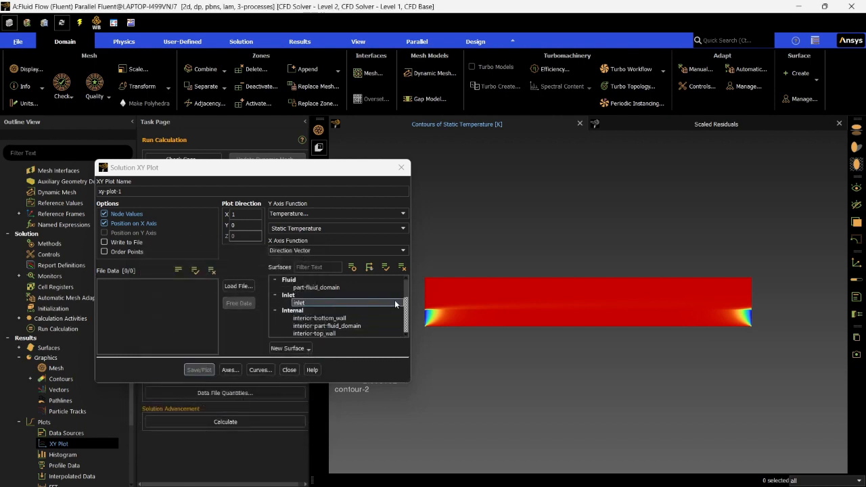
scroll(339, 312, up, 5)
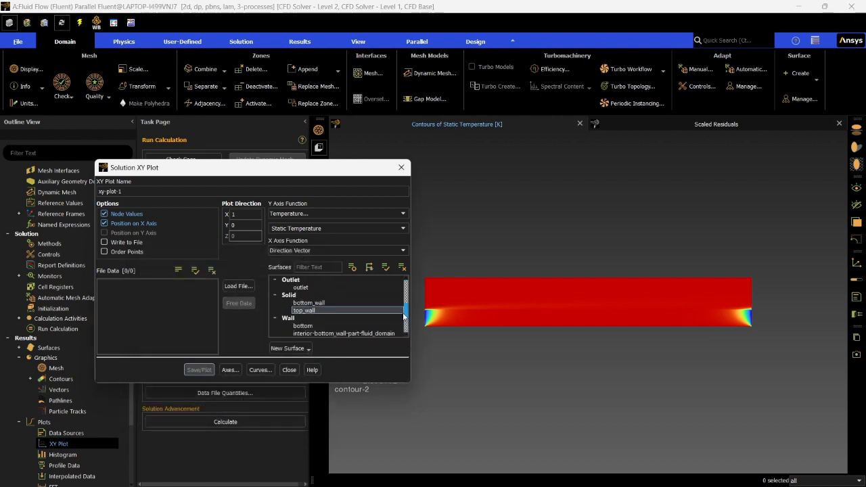
click(312, 295)
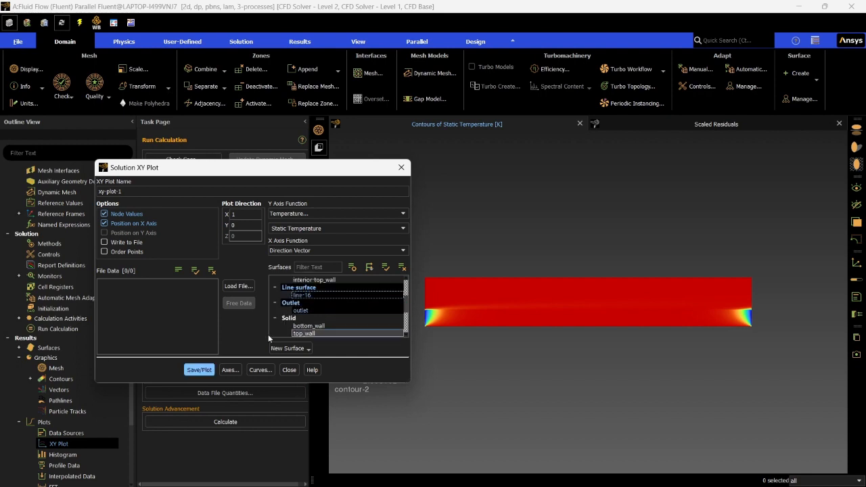
click(301, 304)
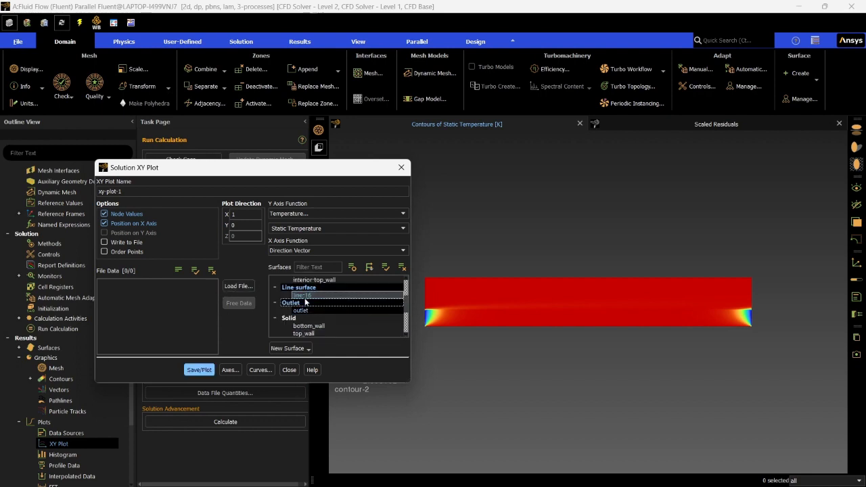
click(306, 288)
click(303, 295)
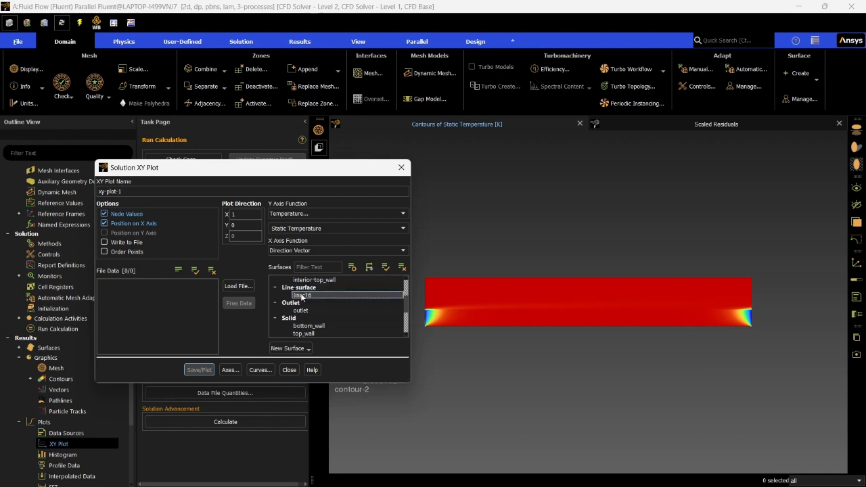
click(233, 227)
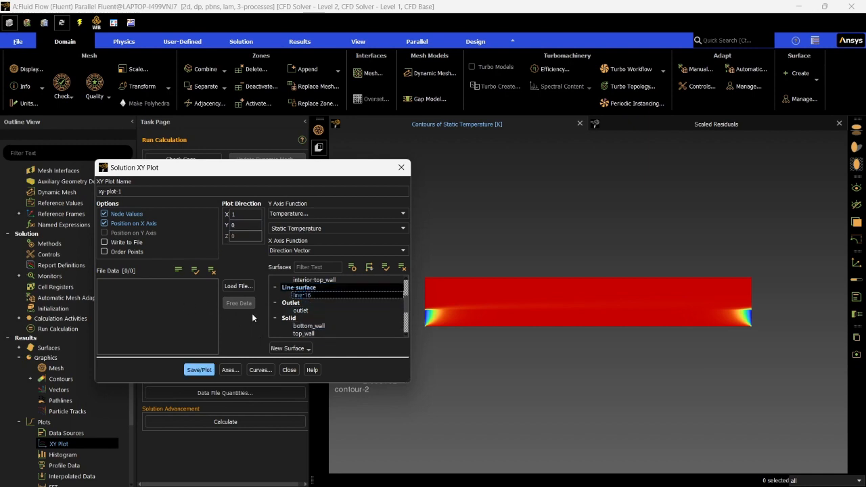
click(199, 369)
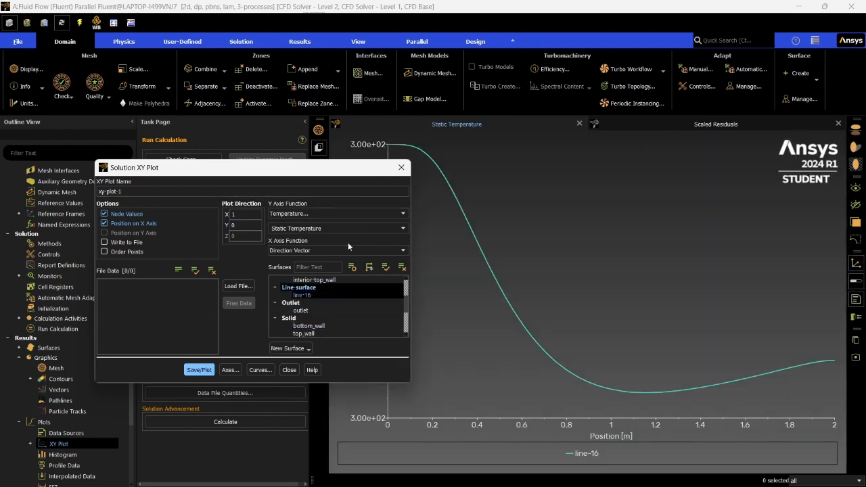
drag(321, 175, 180, 242)
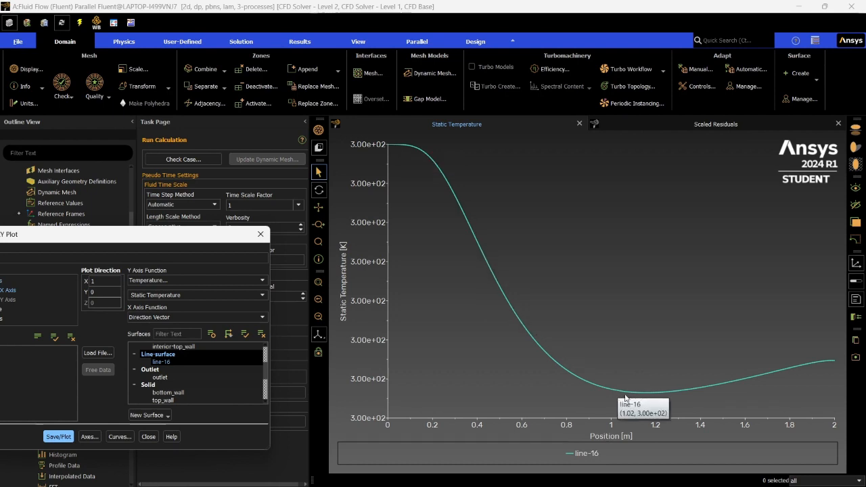
mouse_move(610, 390)
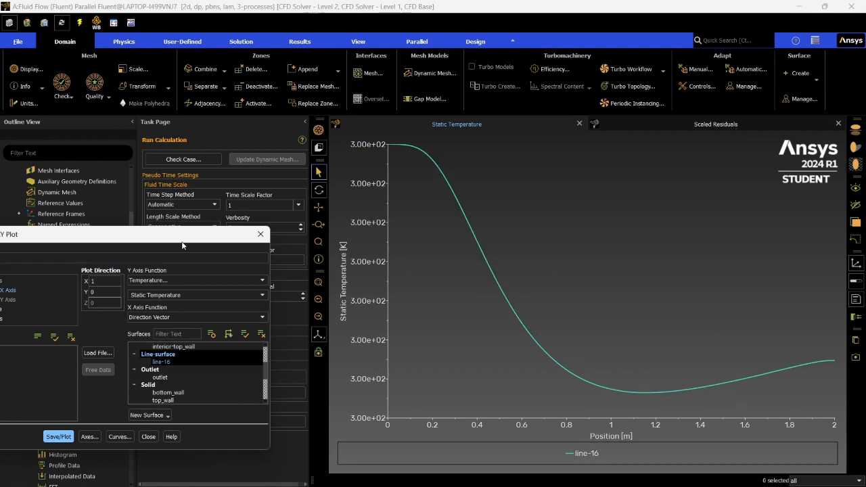
- Change the Y axis function to Pressure, Static Pressure and plot it along the same line surface
drag(184, 242, 286, 232)
click(269, 270)
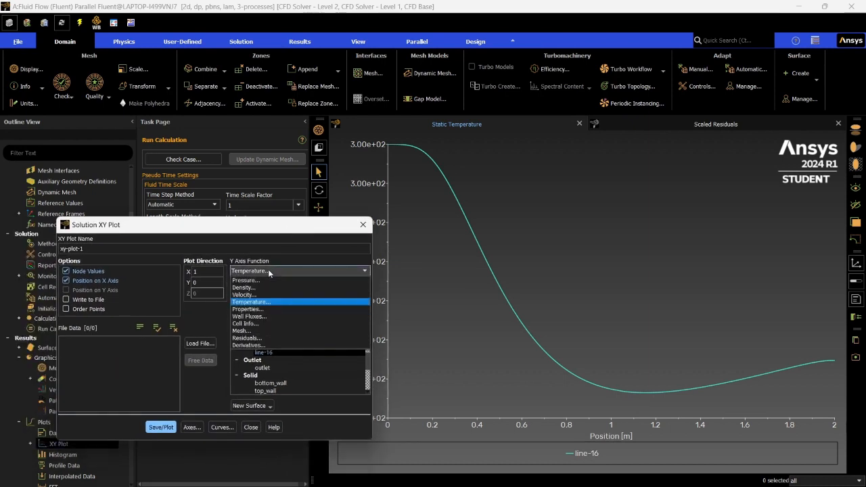
click(260, 280)
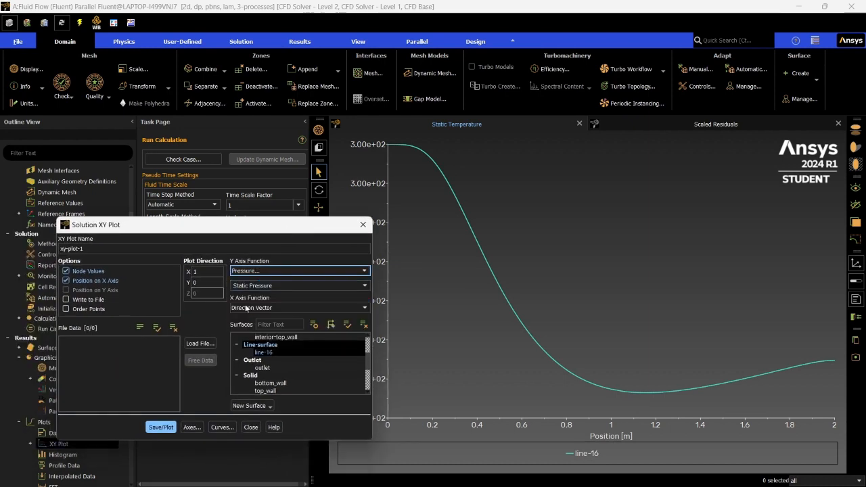
click(164, 427)
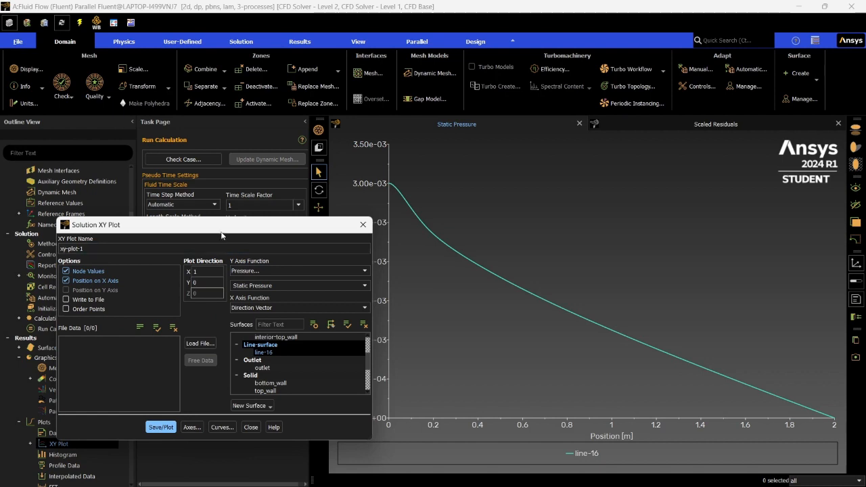
drag(222, 232, 160, 289)
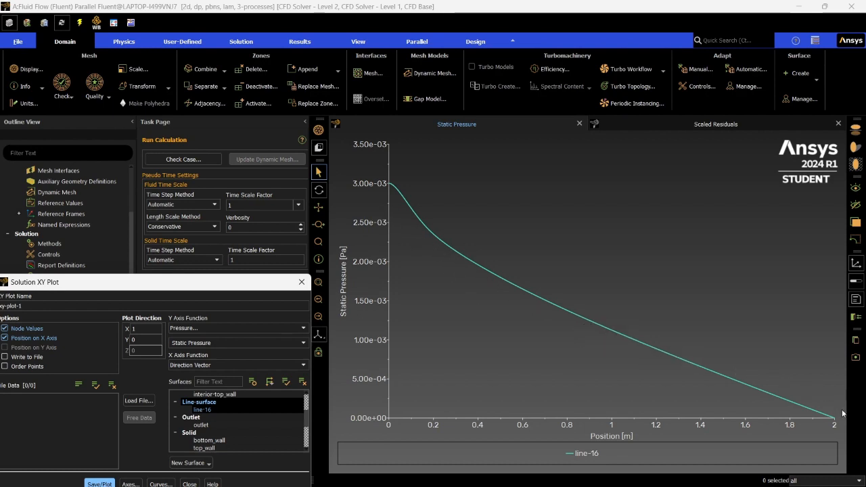
drag(196, 284, 249, 217)
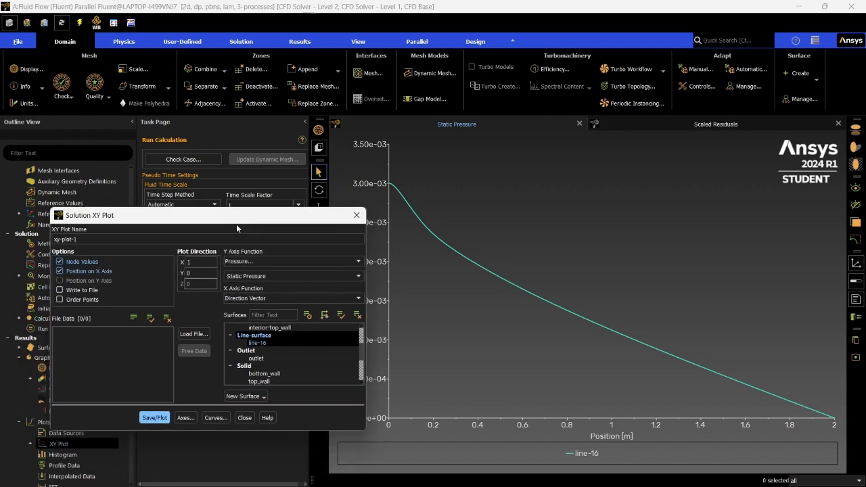
- Change the Y axis function to Velocity, Velocity Magnitude, plot it along the same line surface and close the XY plot settings
click(251, 262)
click(245, 286)
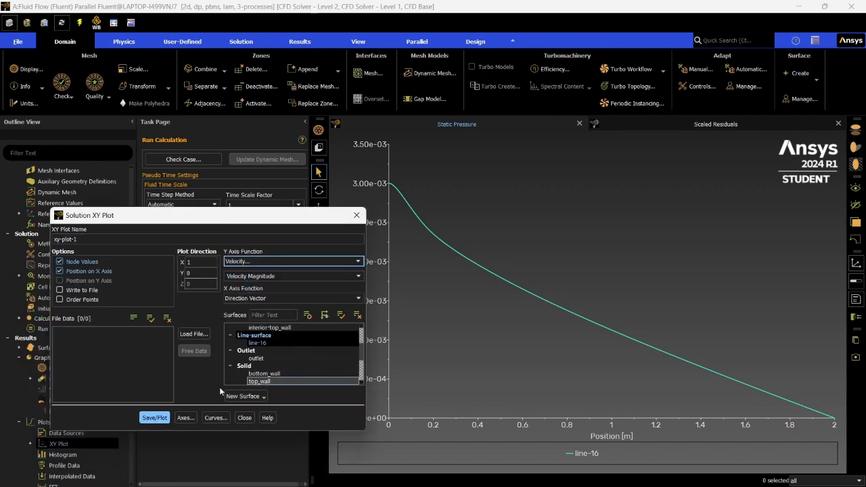
click(155, 418)
drag(156, 215, 111, 223)
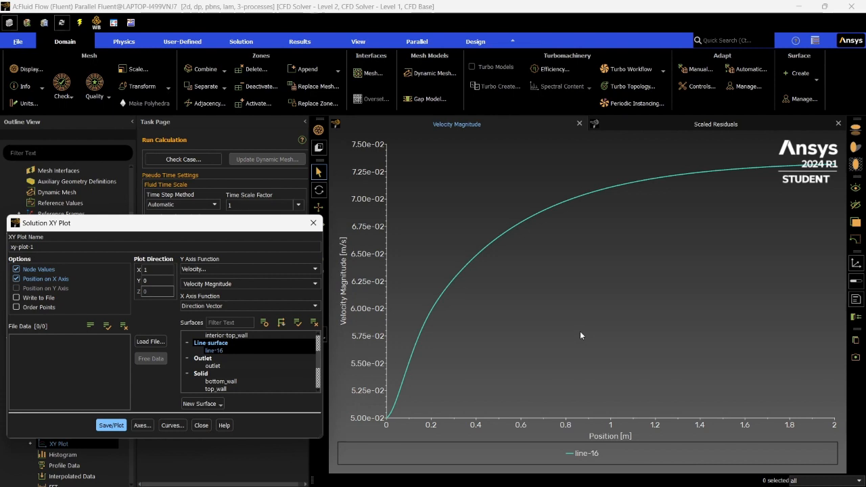
drag(174, 230, 215, 224)
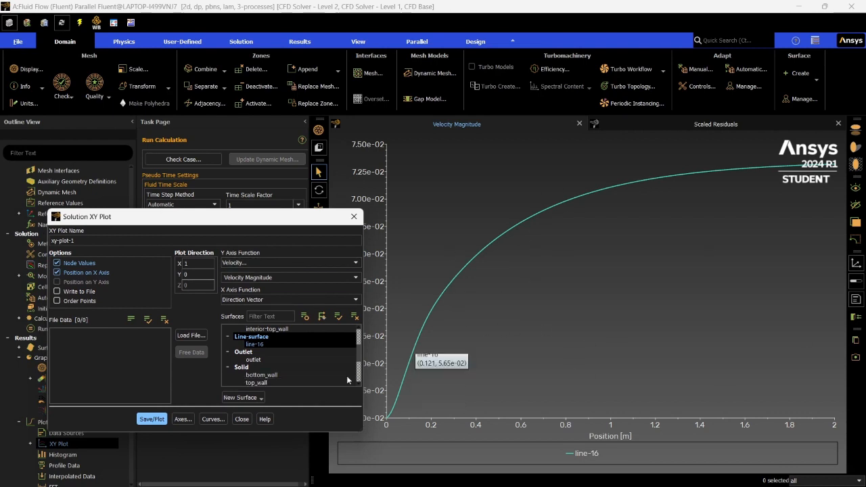
click(242, 419)
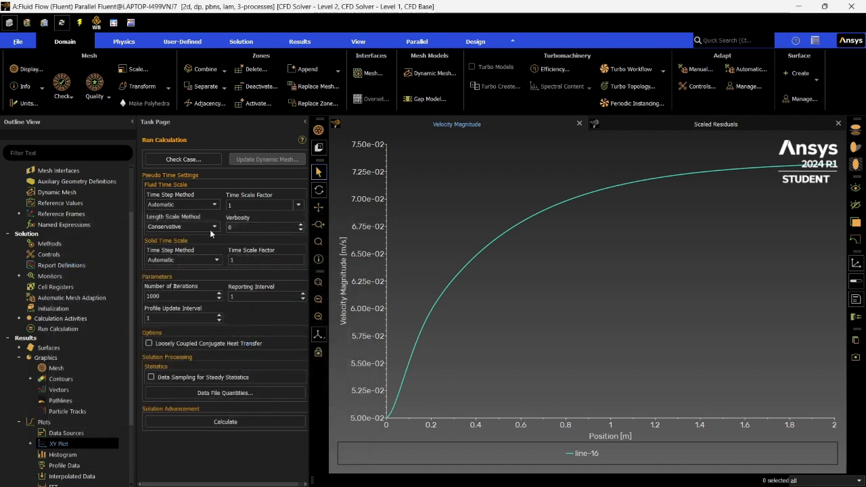
scroll(108, 358, down, 3)
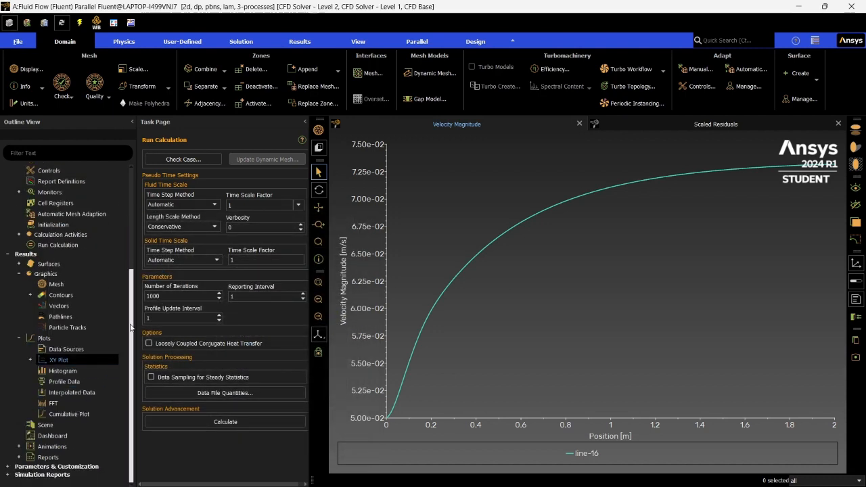
drag(131, 332, 134, 209)
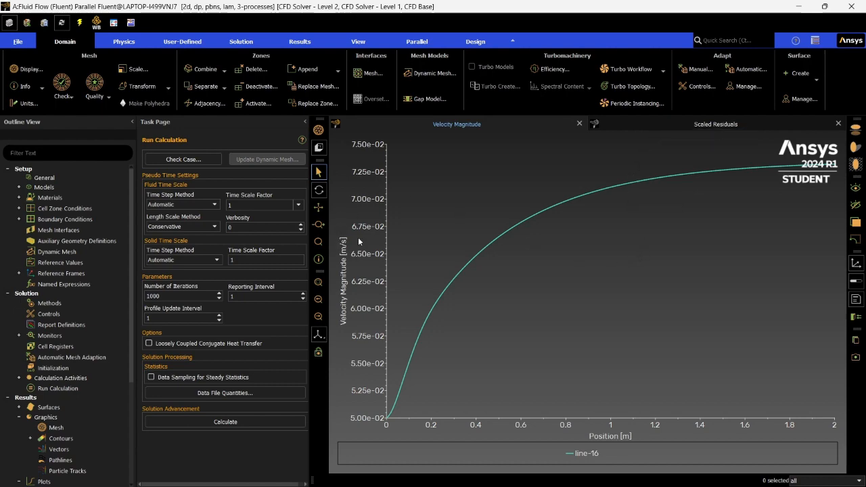
click(798, 6)
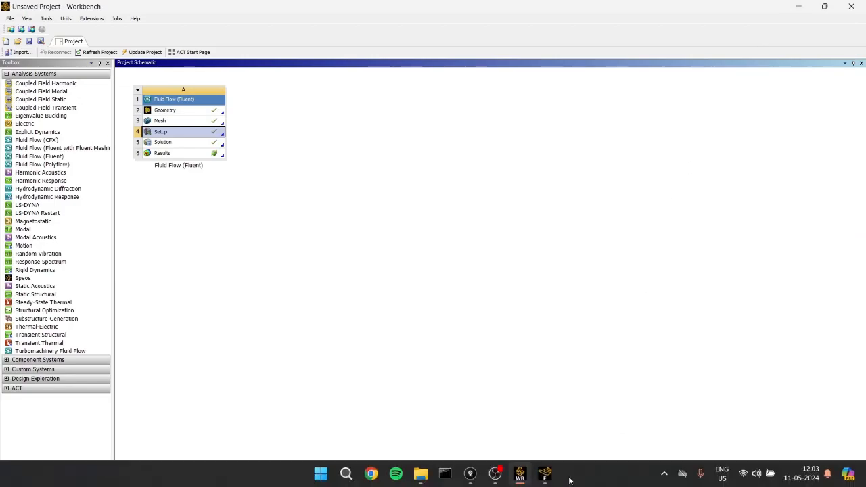
click(487, 414)
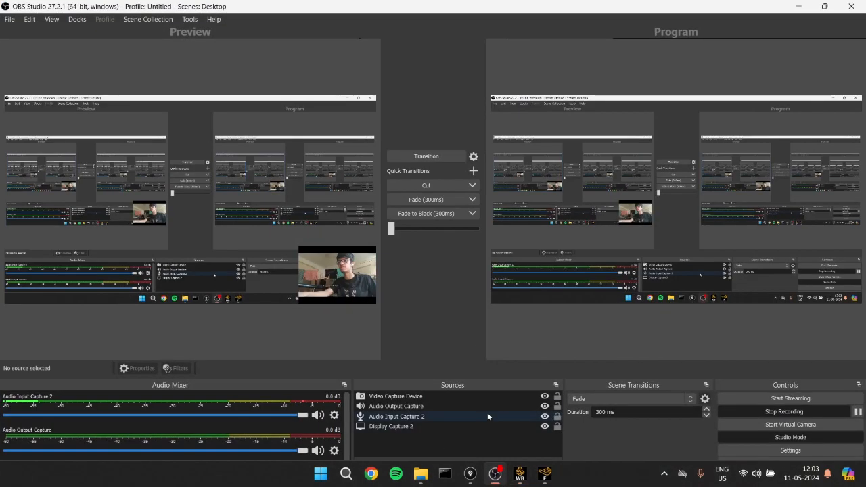